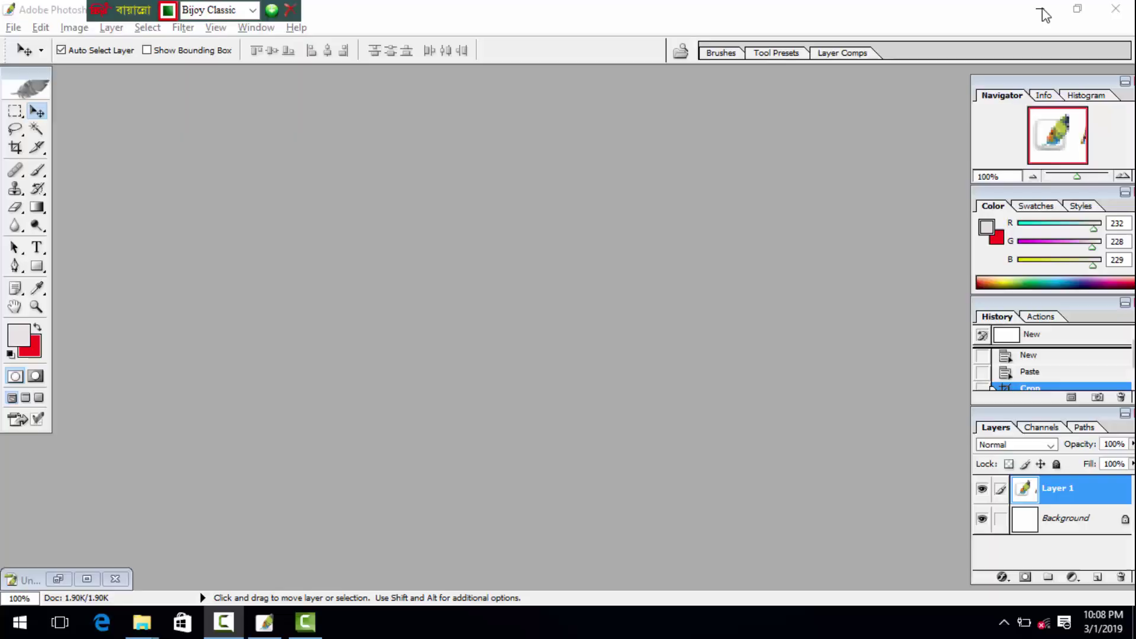
Refresh the desktop twice and toggle the screen recorder controls.
click(1044, 13)
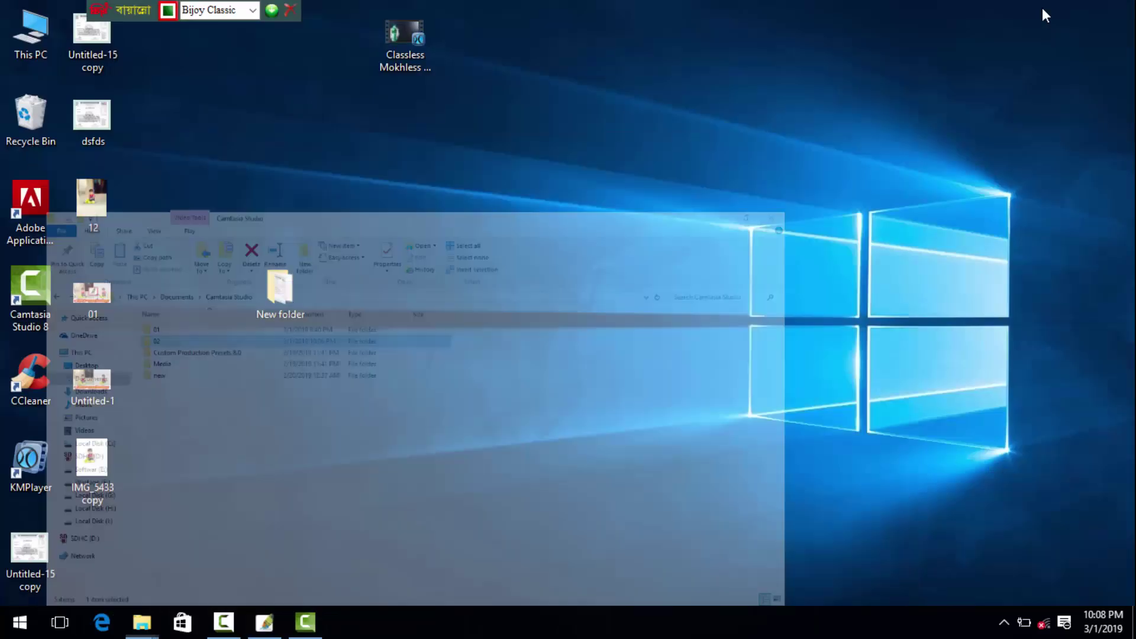
right_click(811, 36)
click(841, 86)
right_click(818, 53)
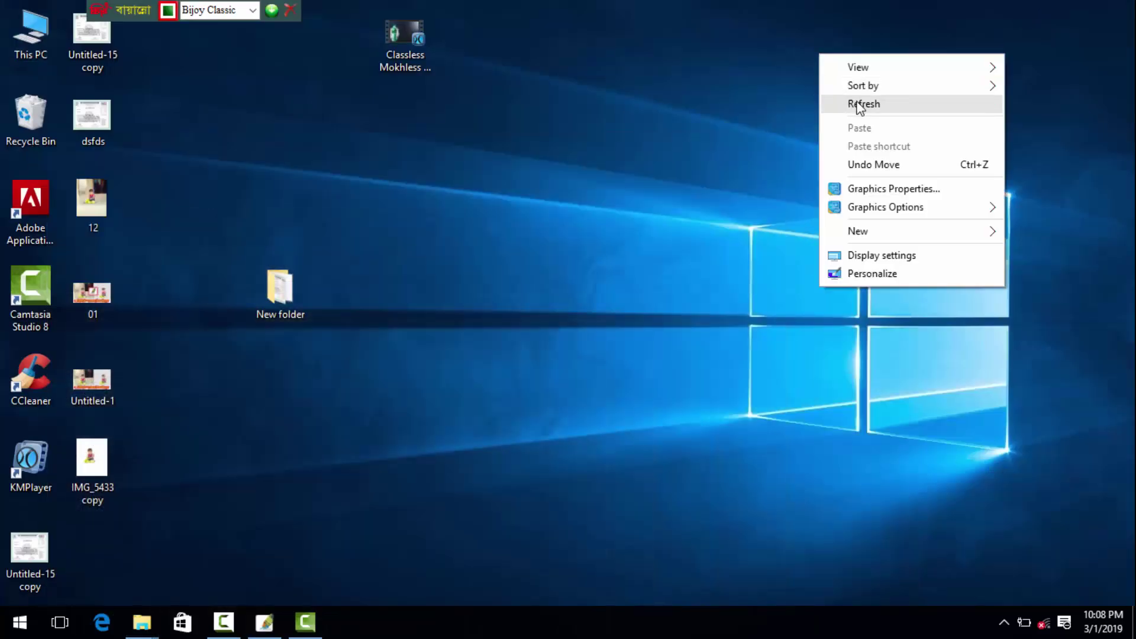
click(857, 105)
click(233, 614)
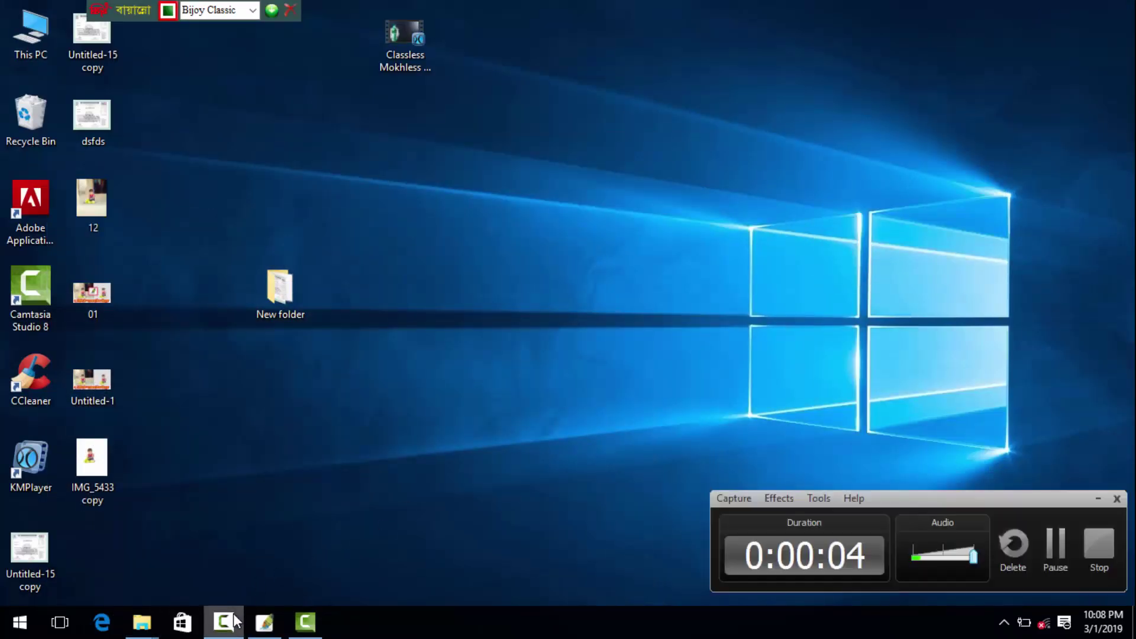
click(233, 613)
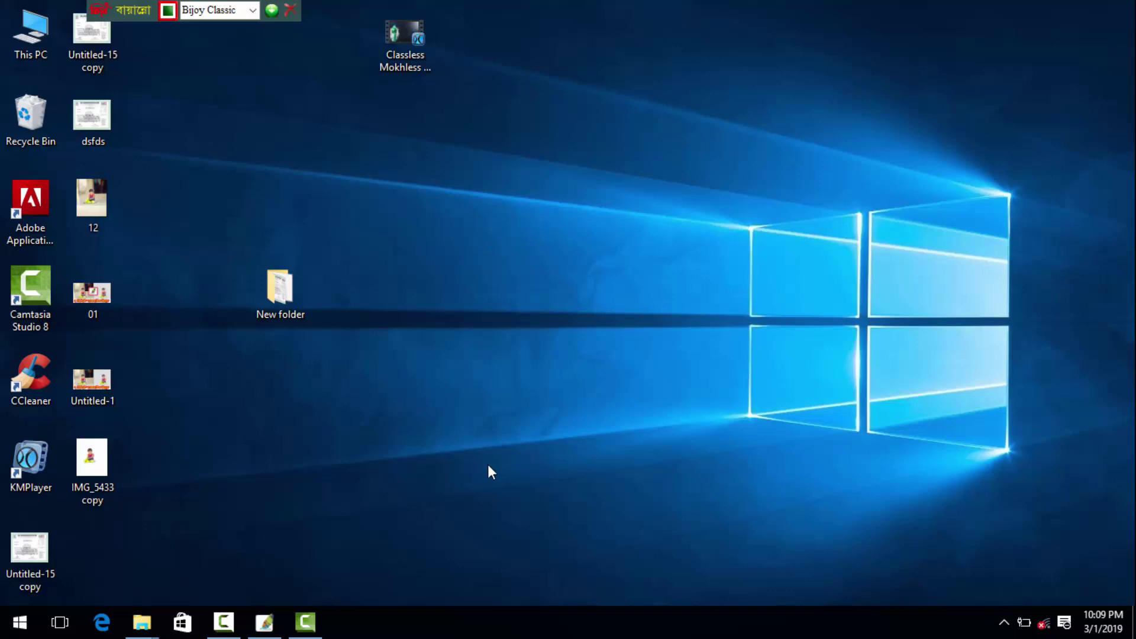
Bring Photoshop back, then open and dismiss its File menu.
click(265, 621)
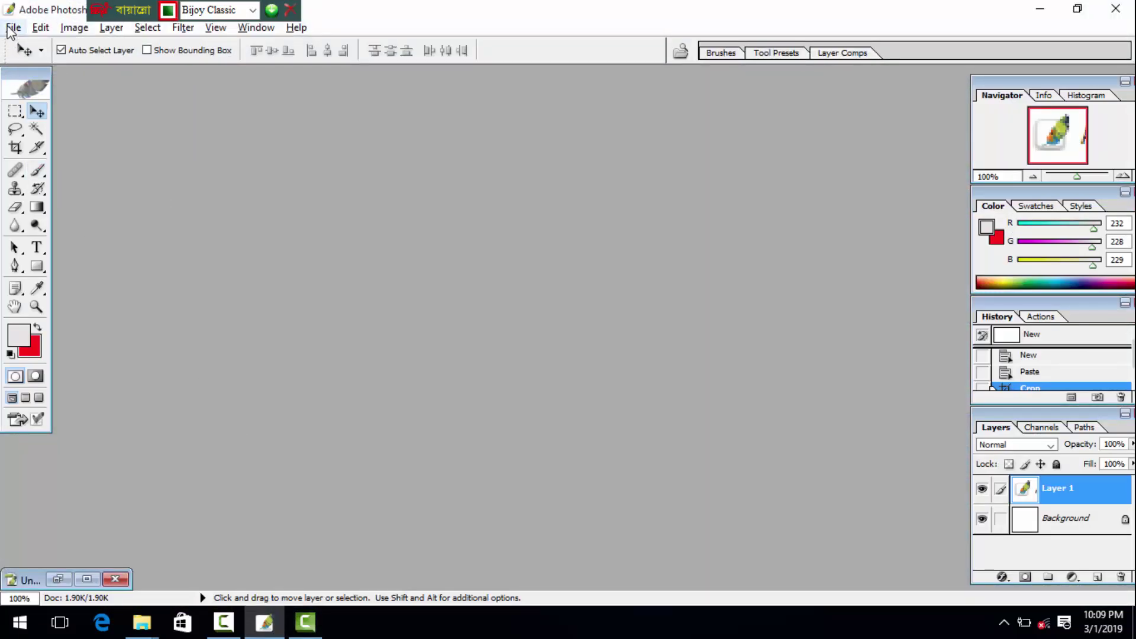
click(12, 28)
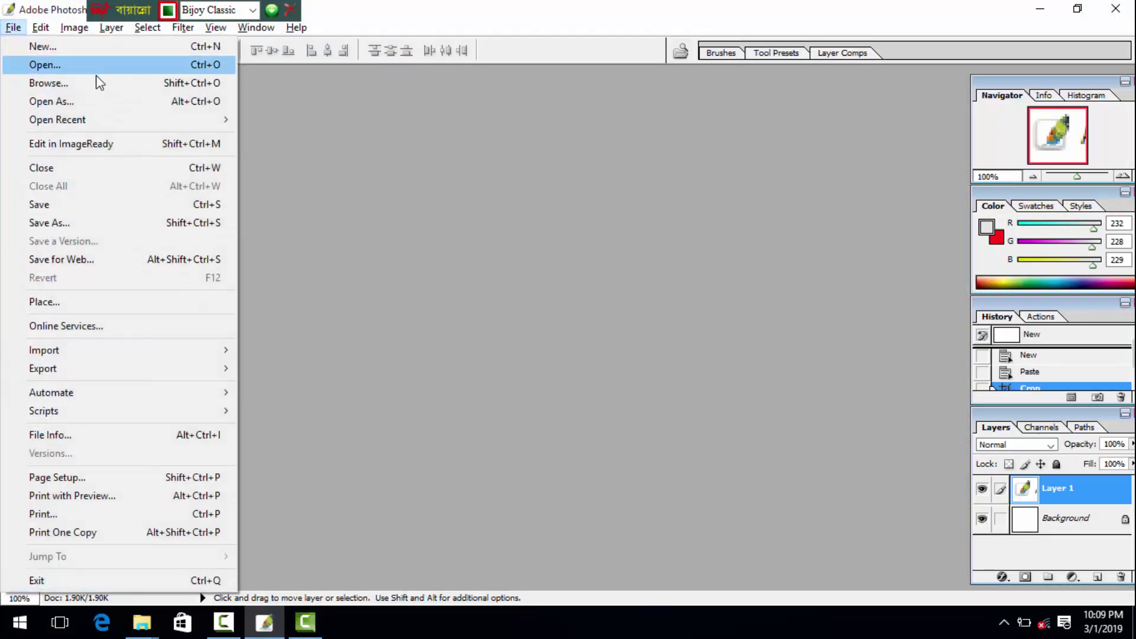
click(450, 190)
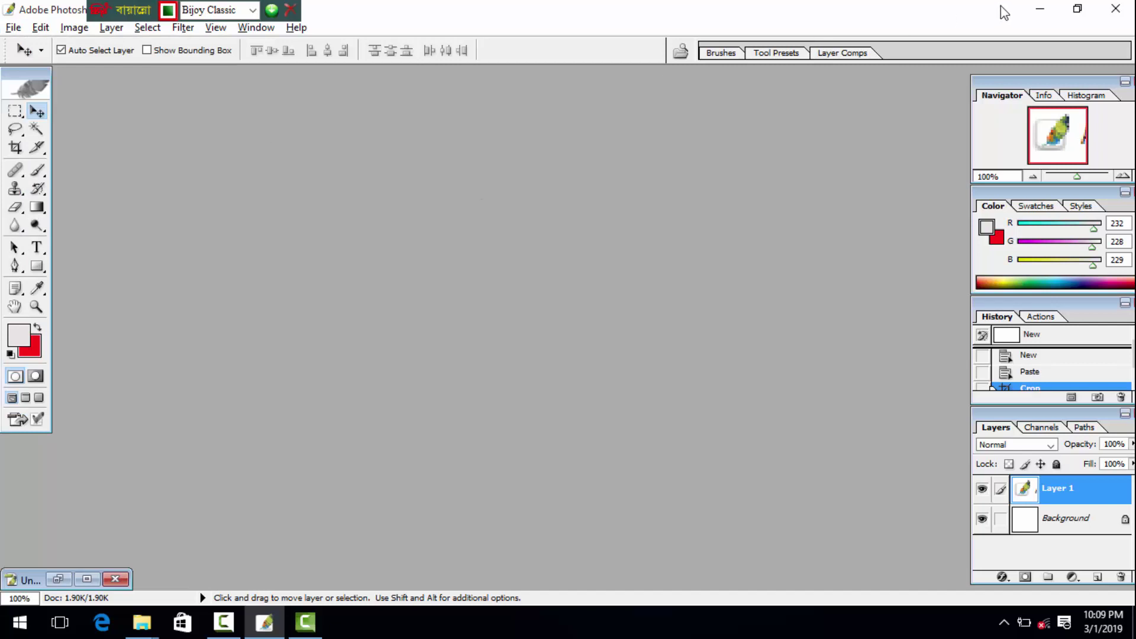
Browse This PC > Local Disk (I:) > chnnel > New folder (3) and drag P1010046 toward Photoshop.
click(1037, 11)
double_click(20, 51)
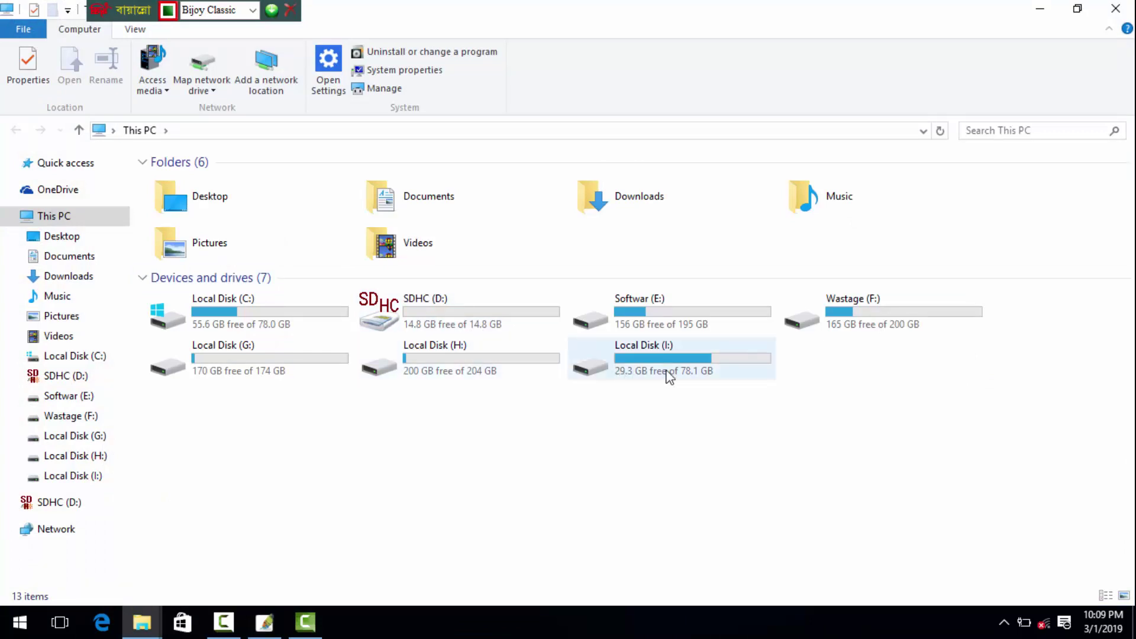
double_click(652, 365)
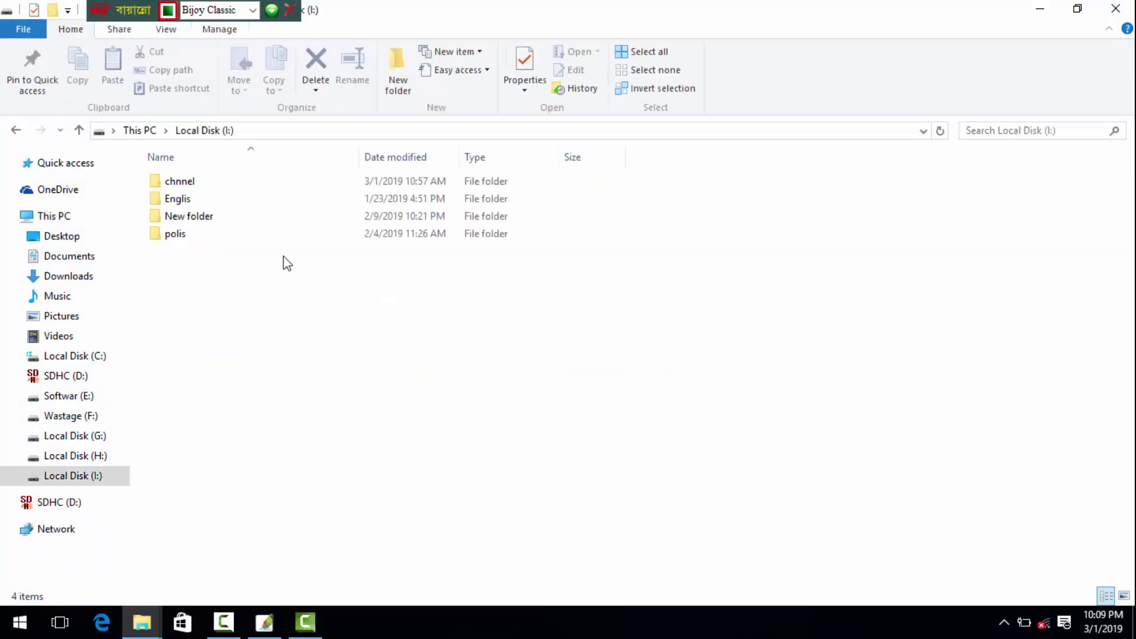
double_click(175, 183)
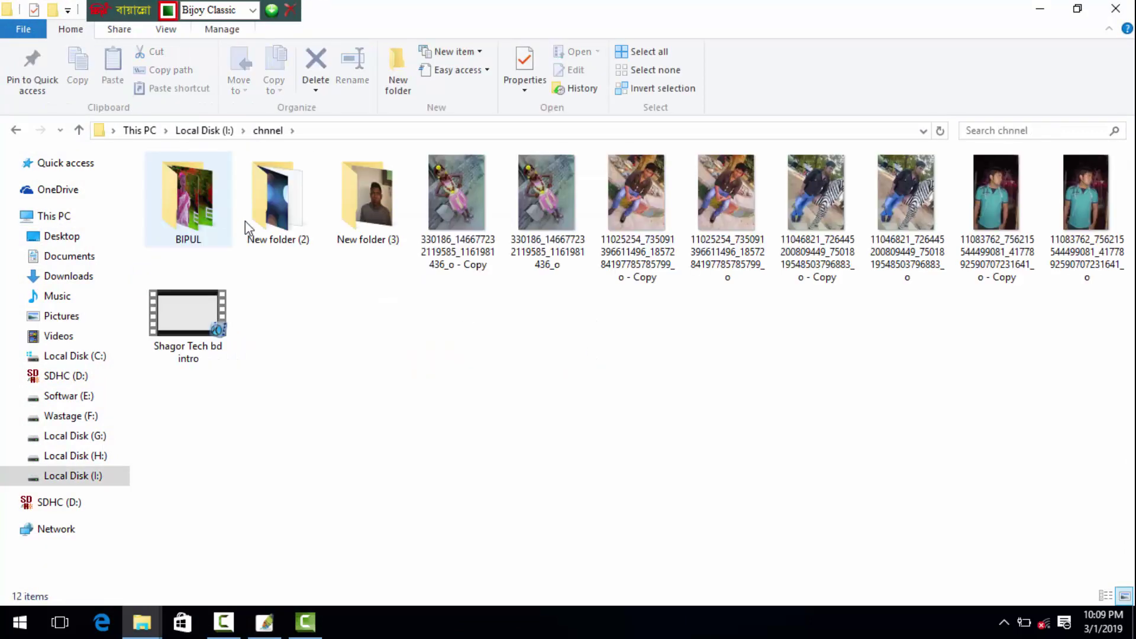
click(383, 205)
double_click(383, 205)
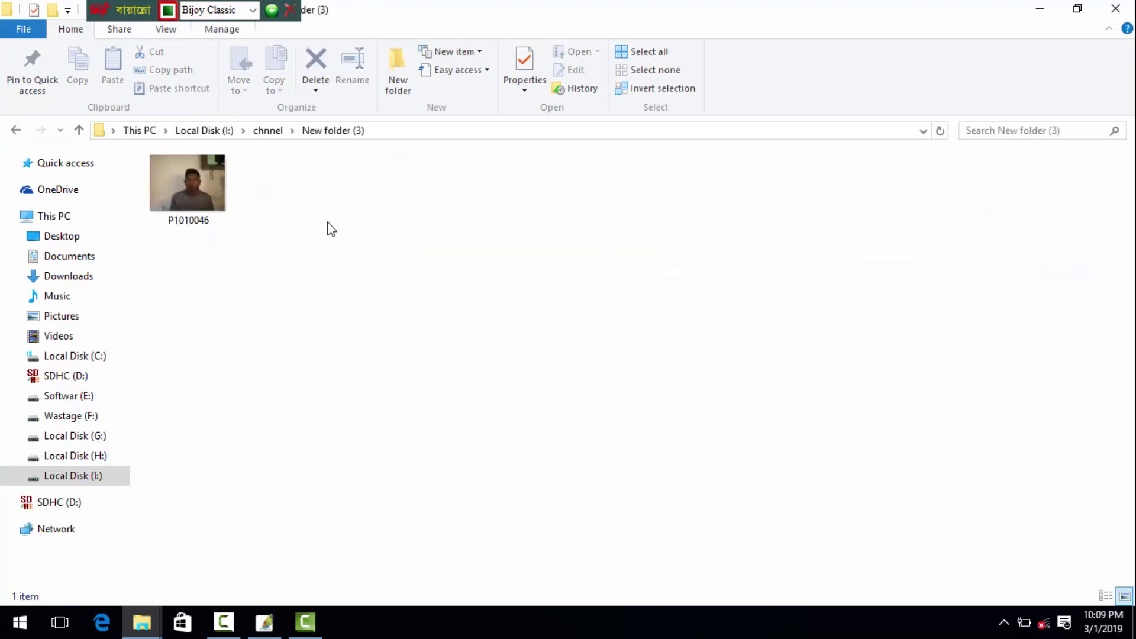
mouse_move(188, 188)
mouse_down()
mouse_move(245, 413)
mouse_move(231, 525)
mouse_move(240, 518)
mouse_move(254, 556)
mouse_move(269, 632)
mouse_up()
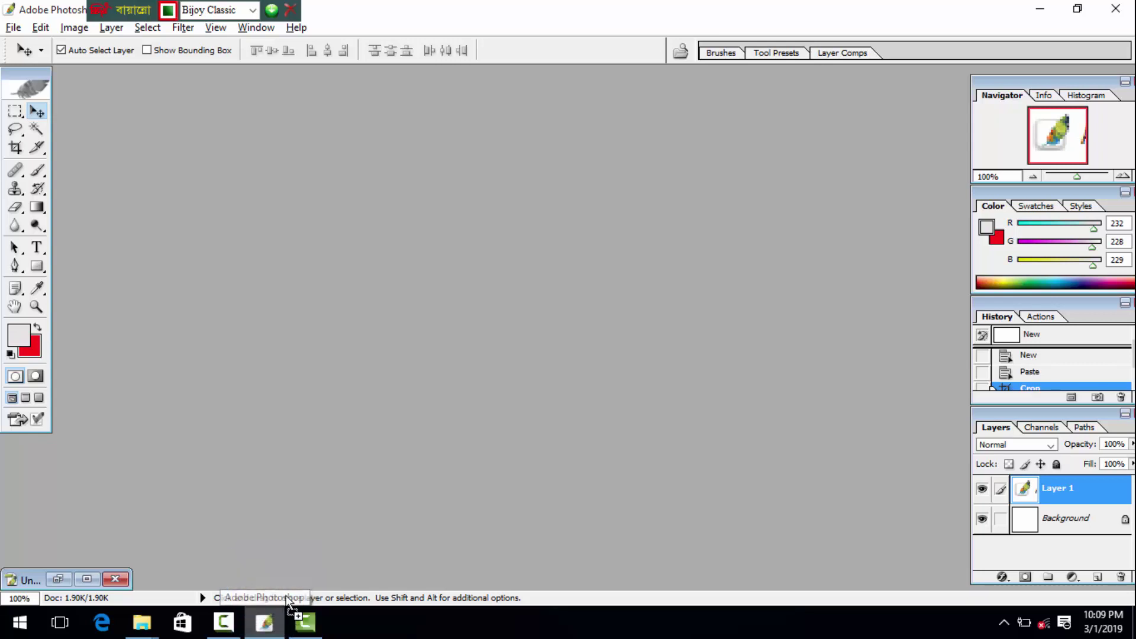
Drop P1010046.JPG onto the Photoshop workspace and maximise its document window.
drag(273, 631, 311, 480)
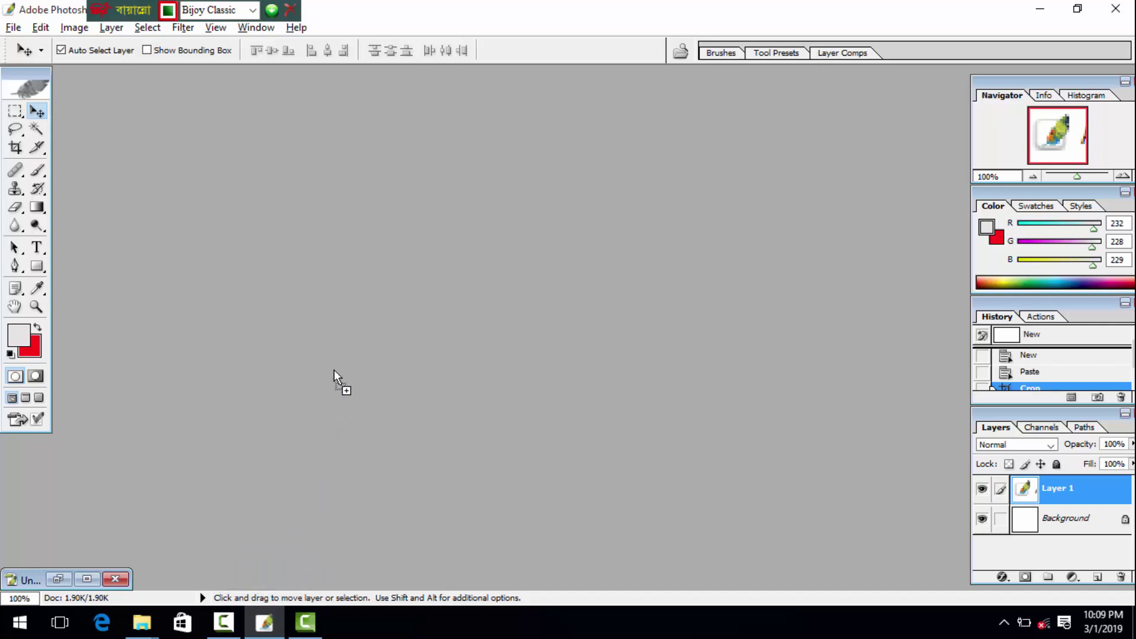
drag(334, 369, 334, 370)
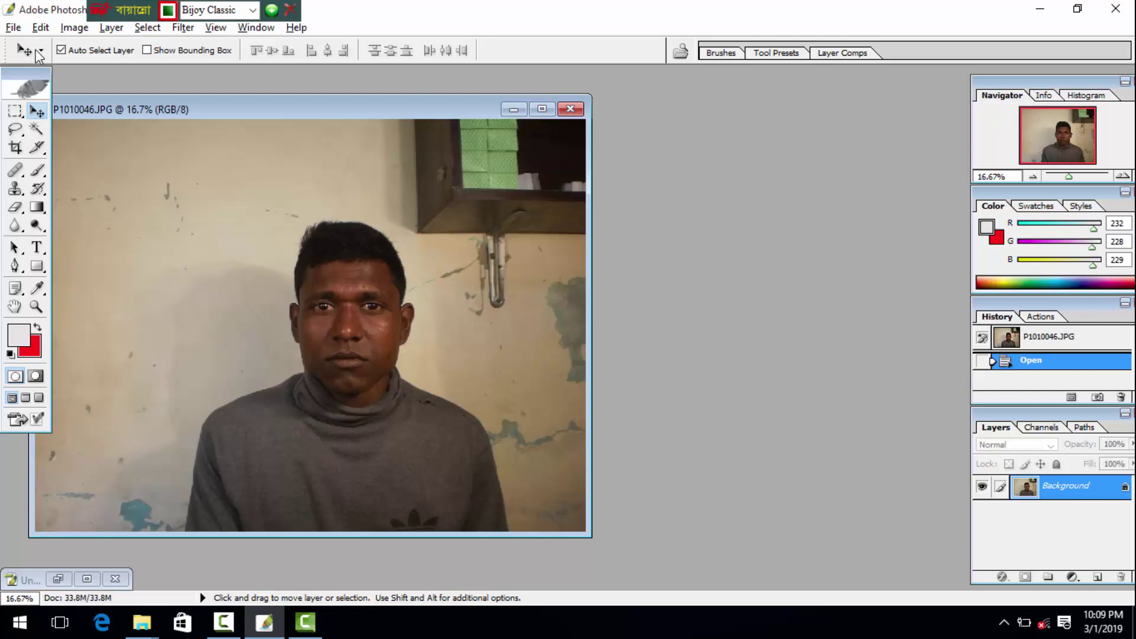
click(18, 29)
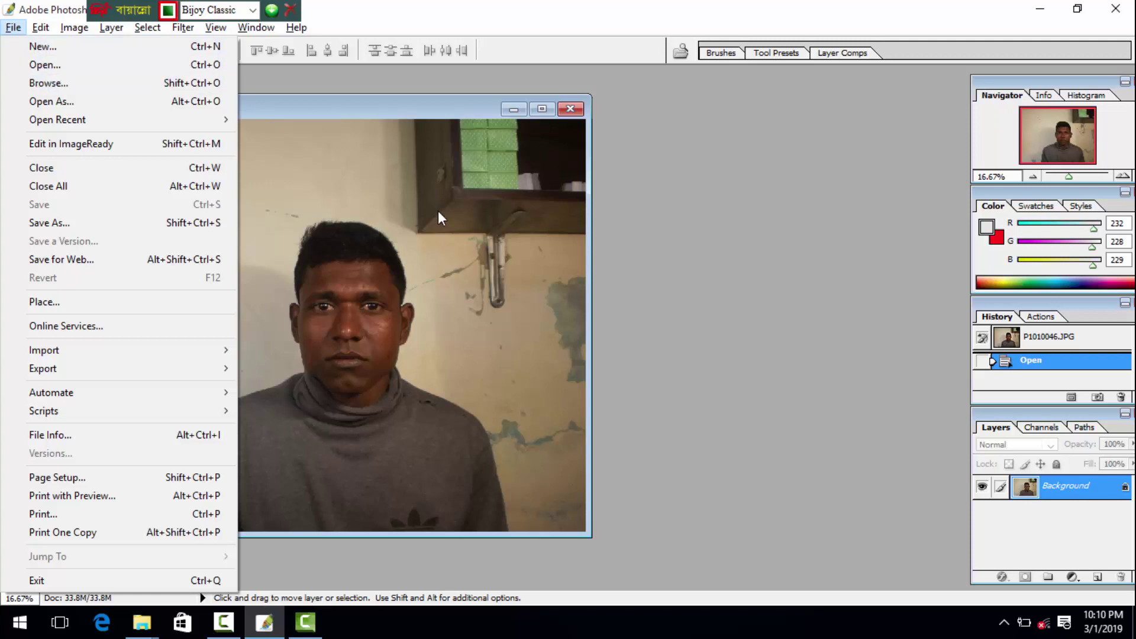
click(433, 237)
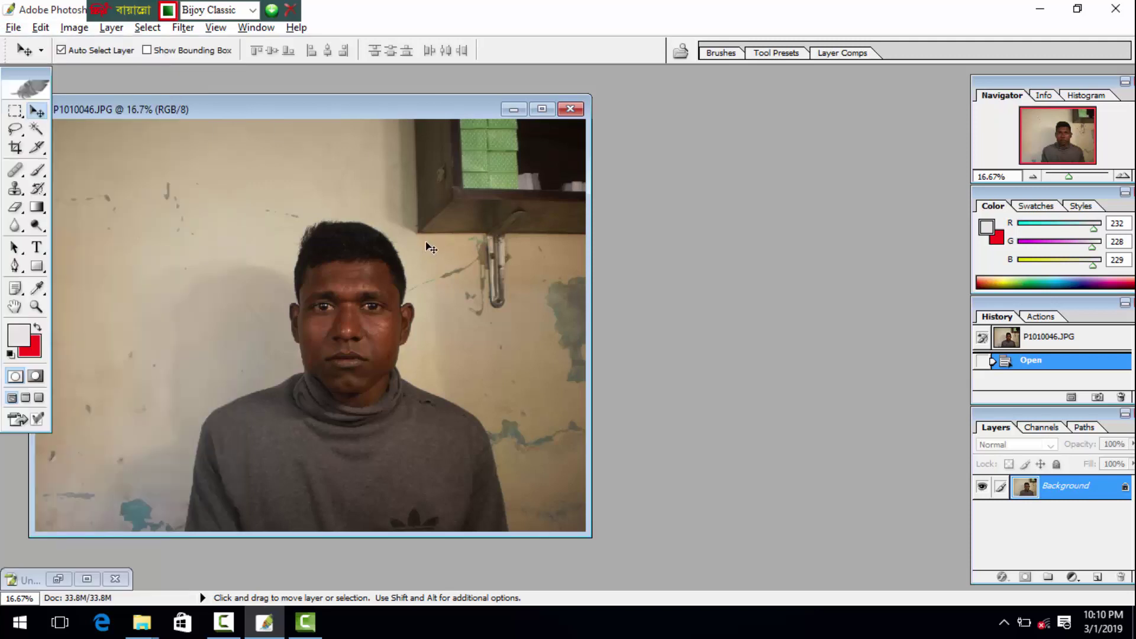
click(542, 109)
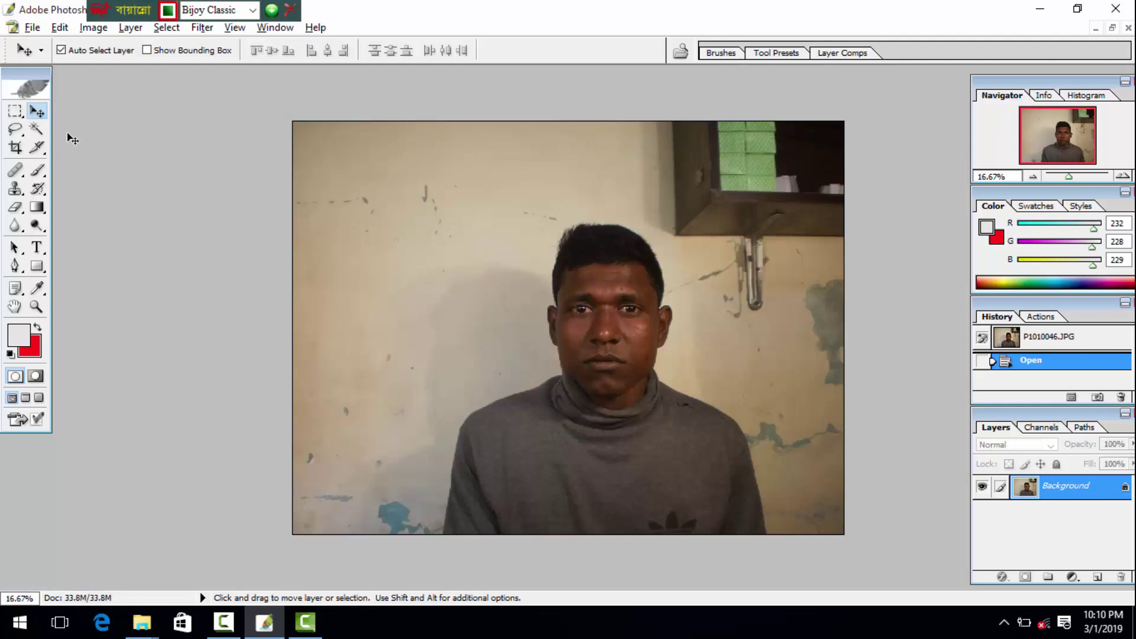
Switch keyboard input from Bijoy Classic to English and select the Crop tool.
click(40, 50)
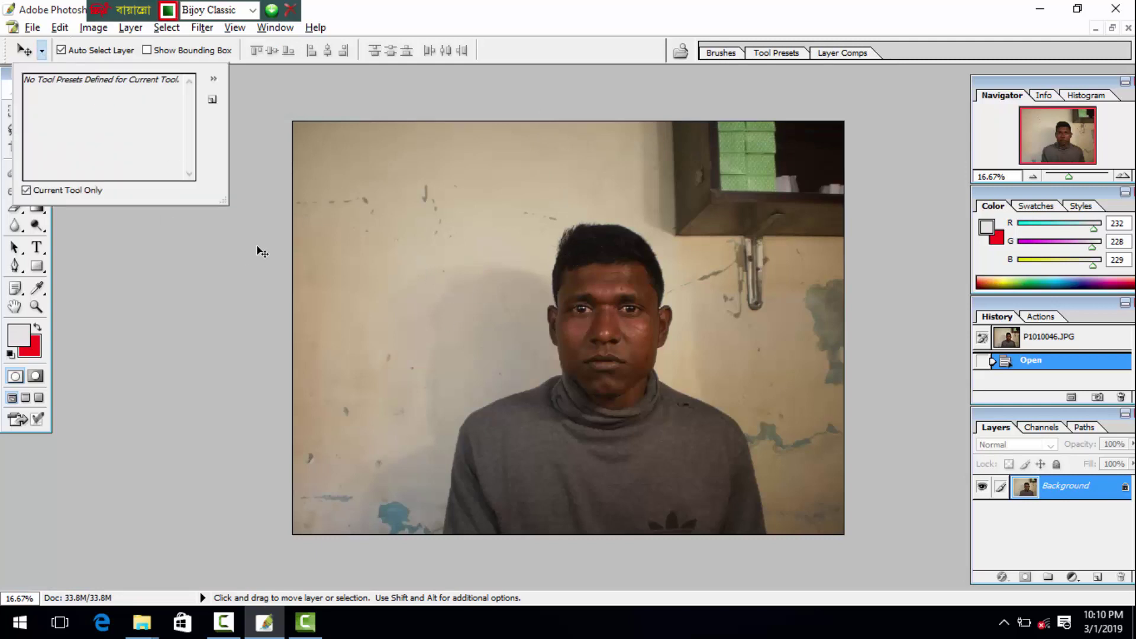
click(472, 325)
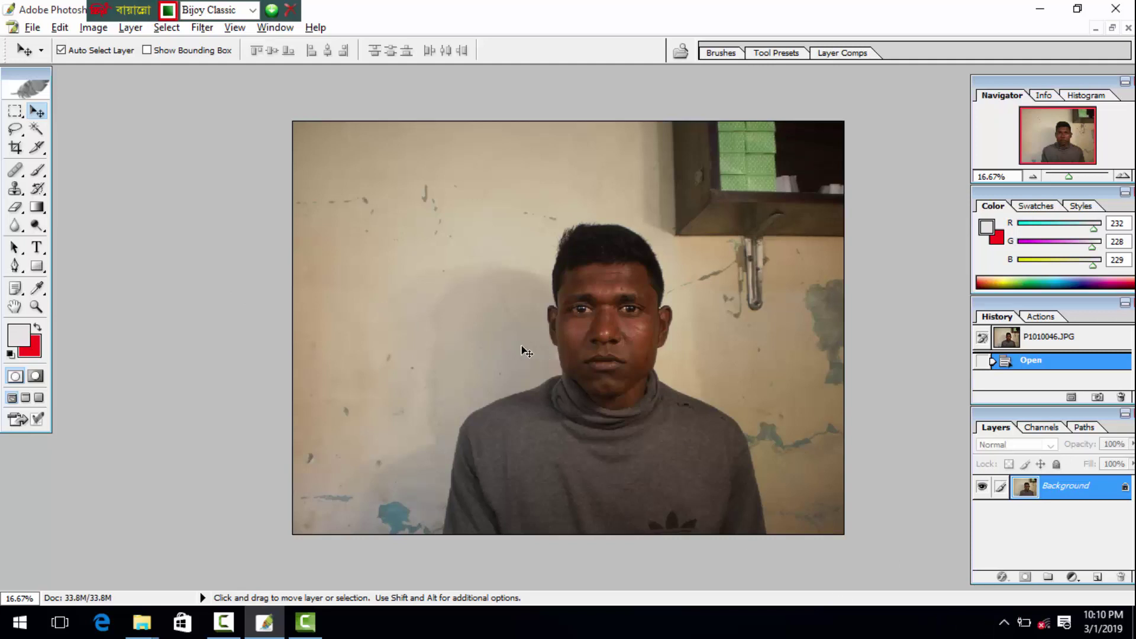
click(1005, 622)
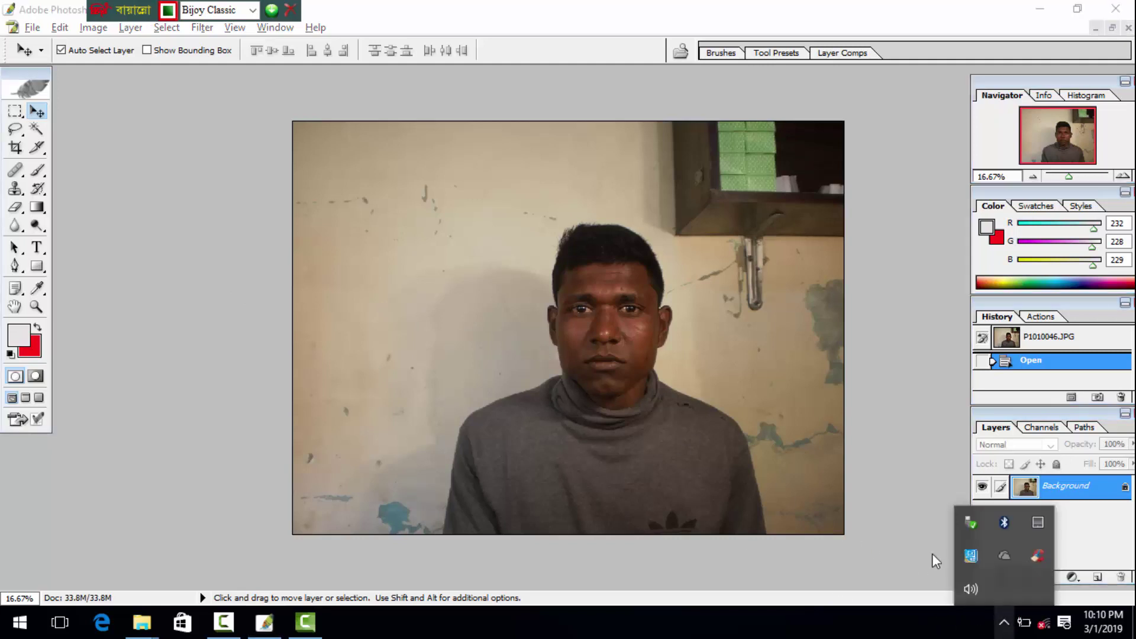
click(169, 10)
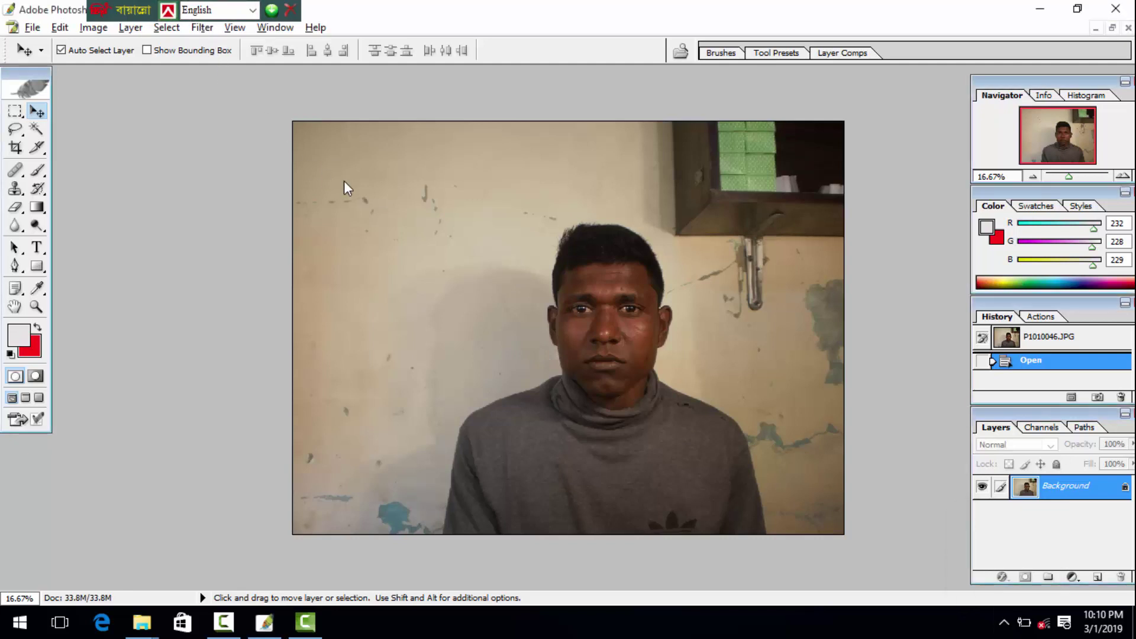
key(c)
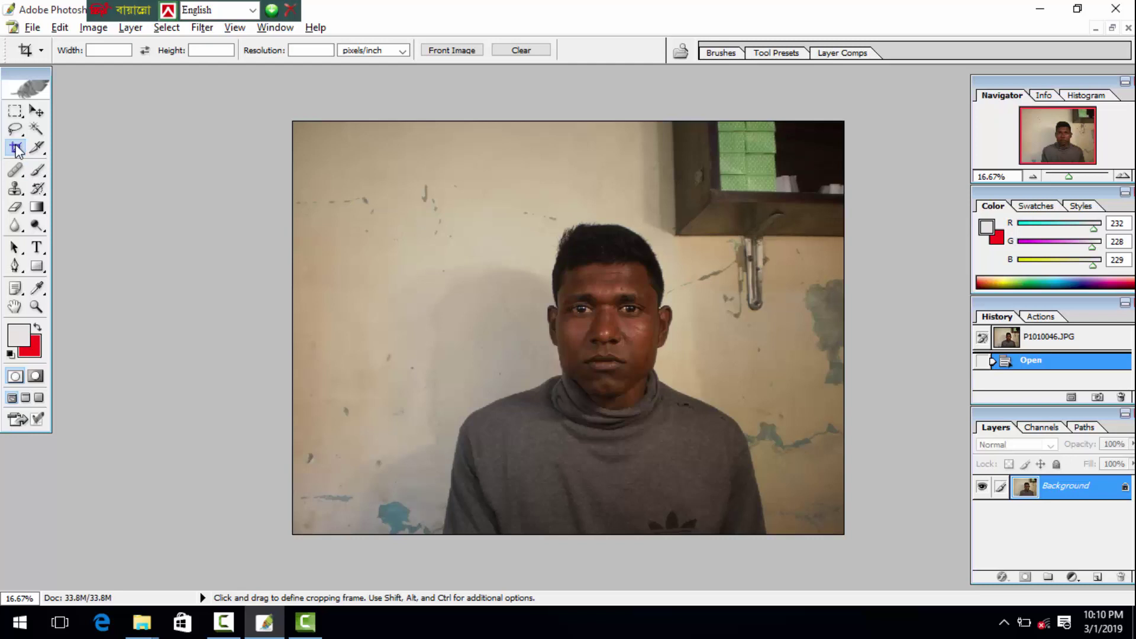
Set the Crop tool to 1.5 in × 1.9 in at 300 pixels/inch.
click(104, 50)
text(1.5)
click(214, 51)
text(1.9)
click(320, 52)
text(300)
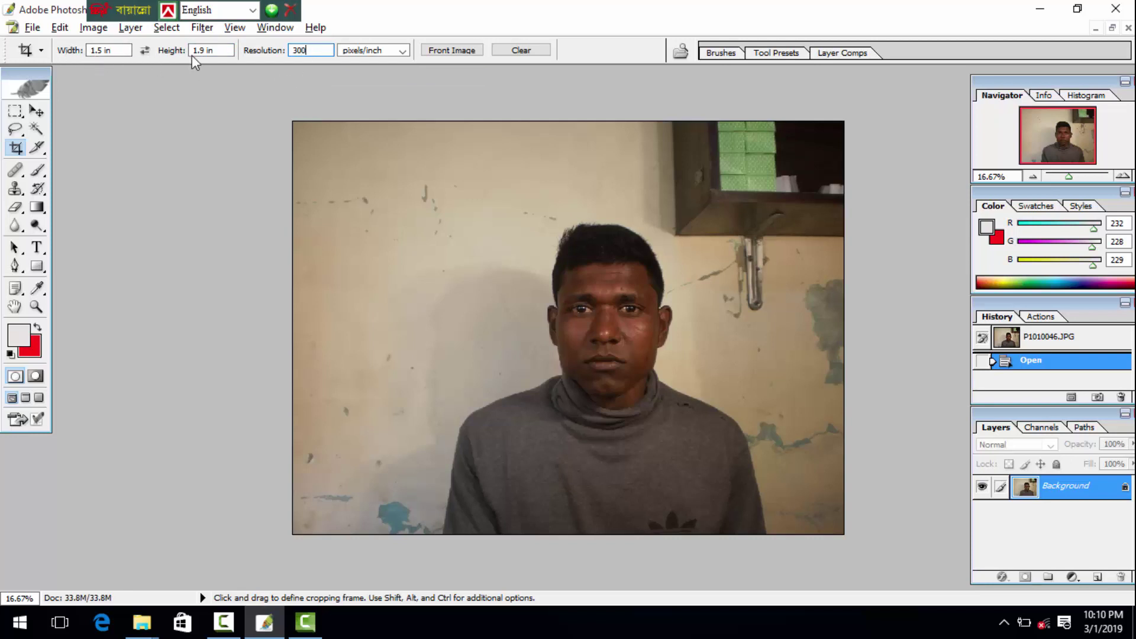
drag(323, 50, 263, 70)
Fit the crop box around the man's head and shoulders and apply the crop.
drag(456, 201, 727, 510)
drag(661, 408, 661, 395)
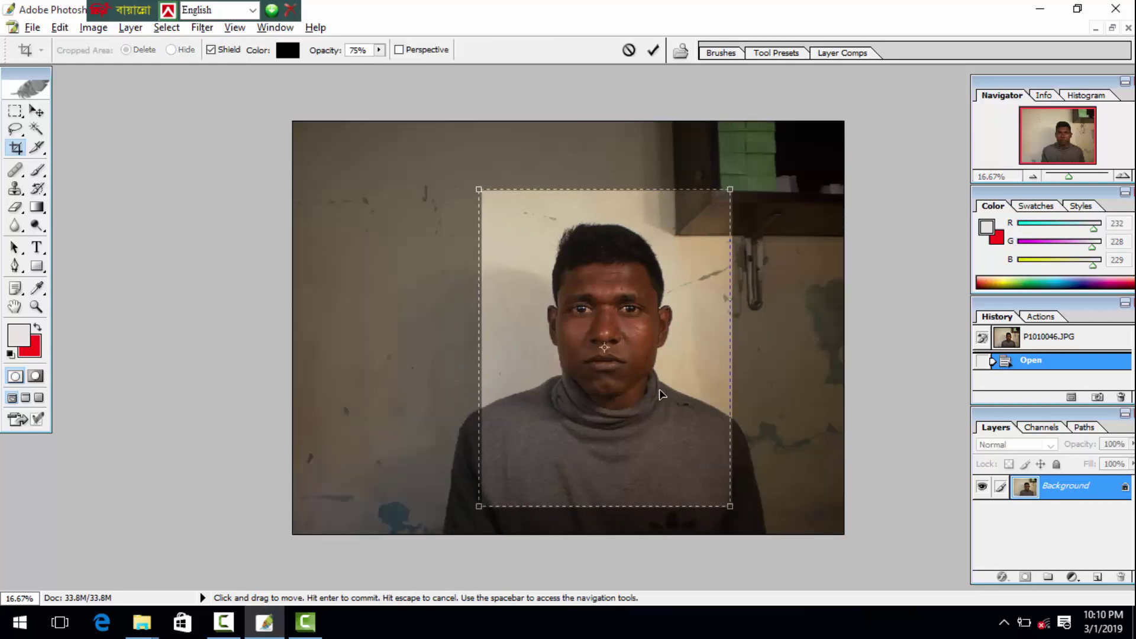
drag(475, 193, 436, 137)
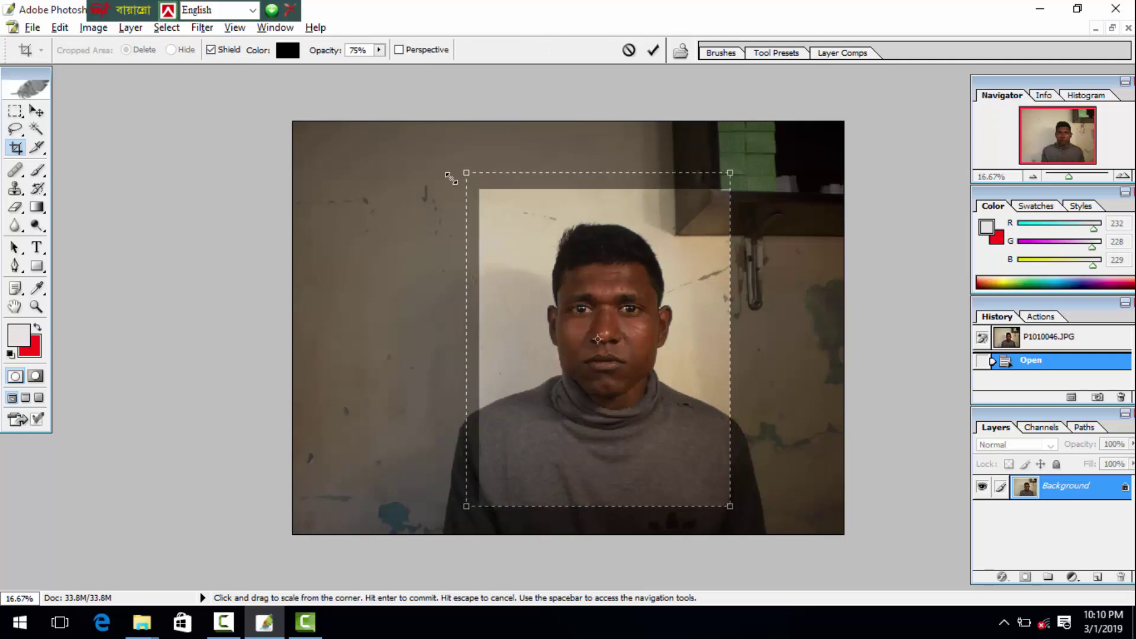
drag(730, 506, 749, 529)
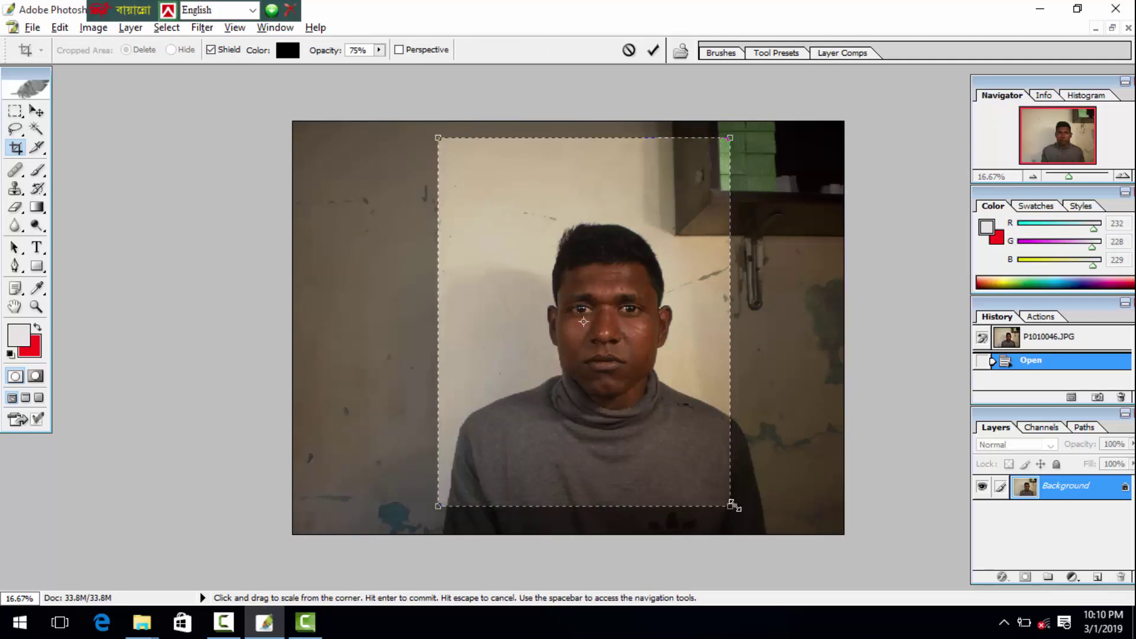
drag(696, 480, 704, 479)
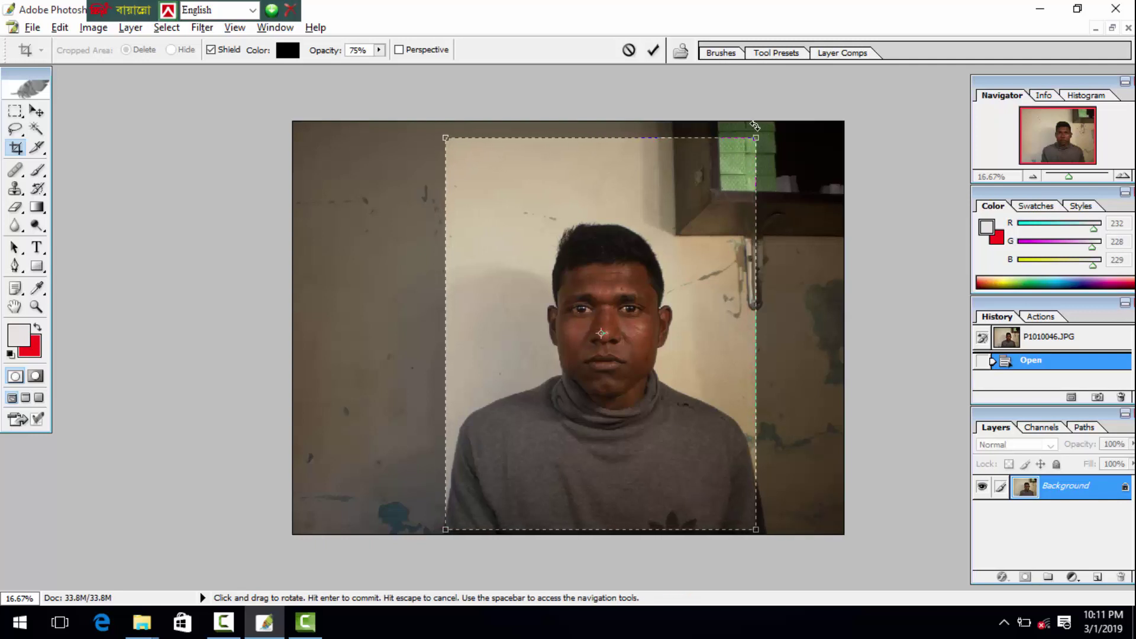
drag(758, 137, 765, 126)
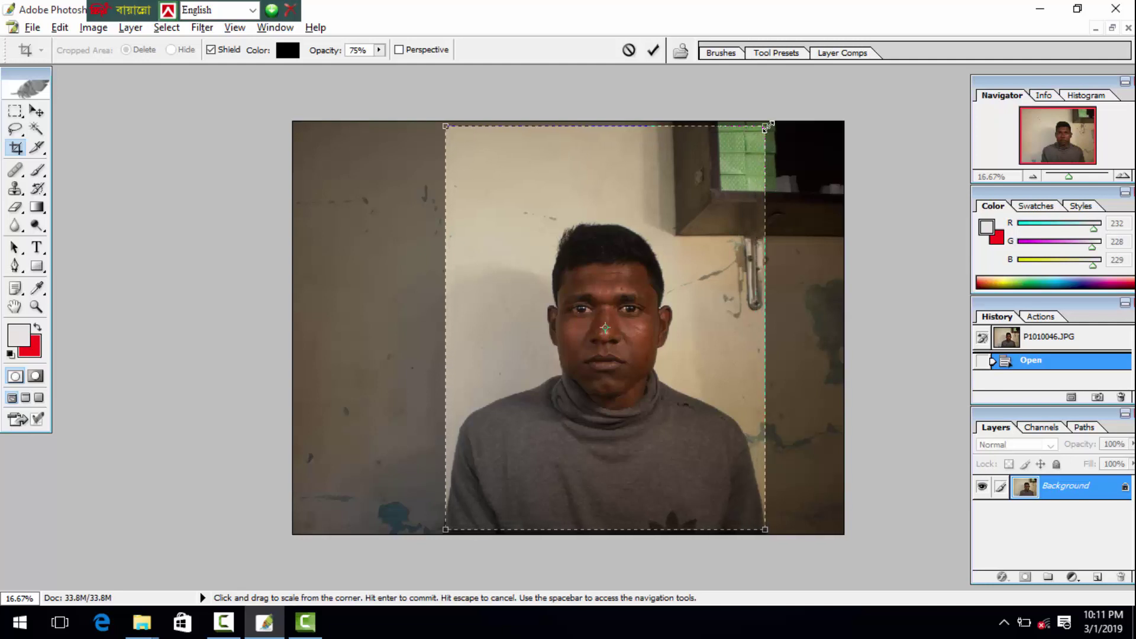
drag(763, 130, 722, 180)
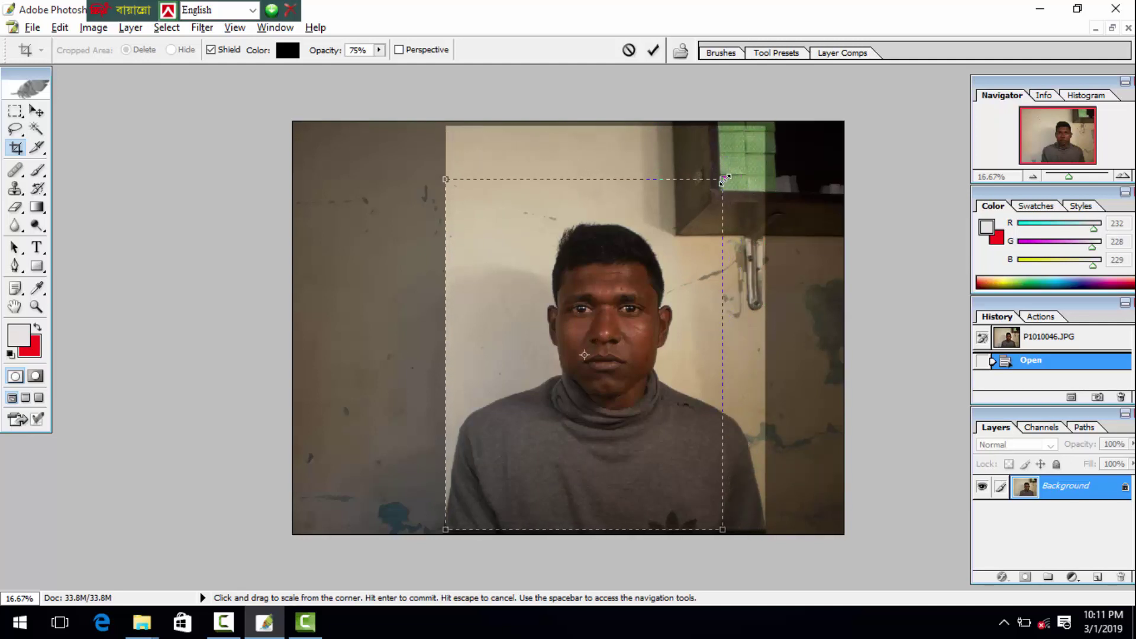
mouse_move(663, 395)
mouse_down()
mouse_move(684, 390)
mouse_move(662, 362)
mouse_up()
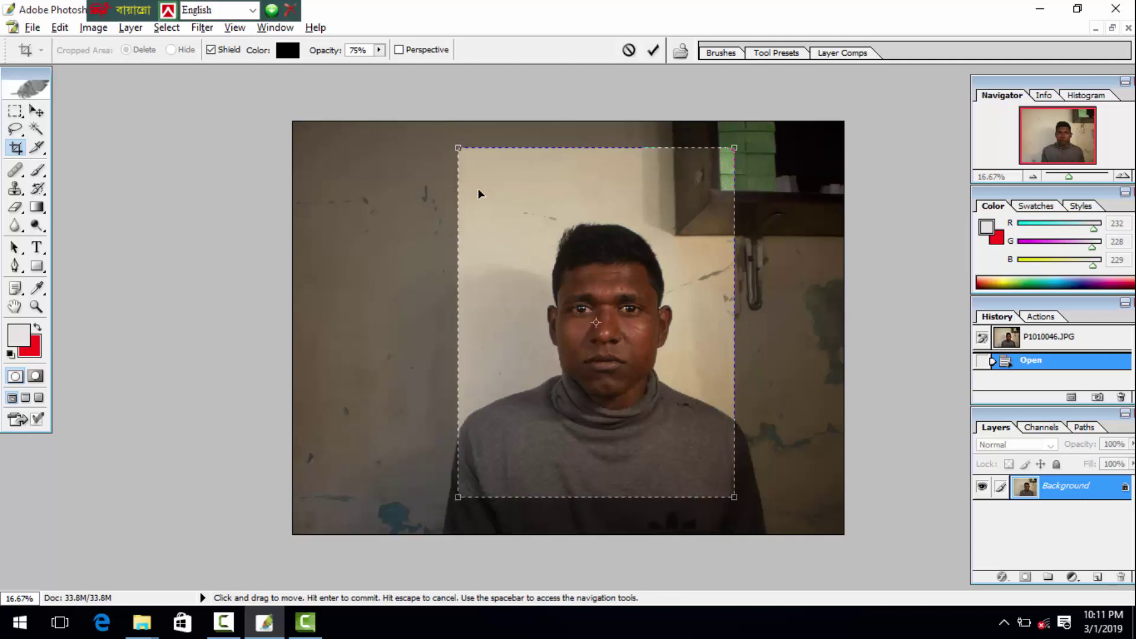
drag(460, 145, 486, 182)
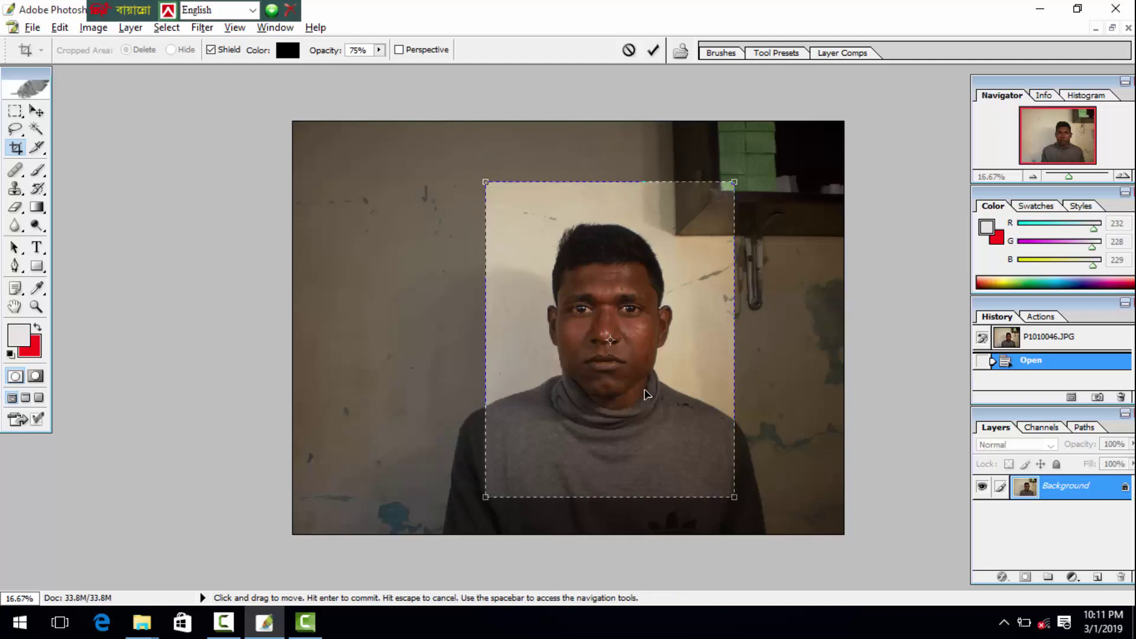
drag(648, 394, 645, 395)
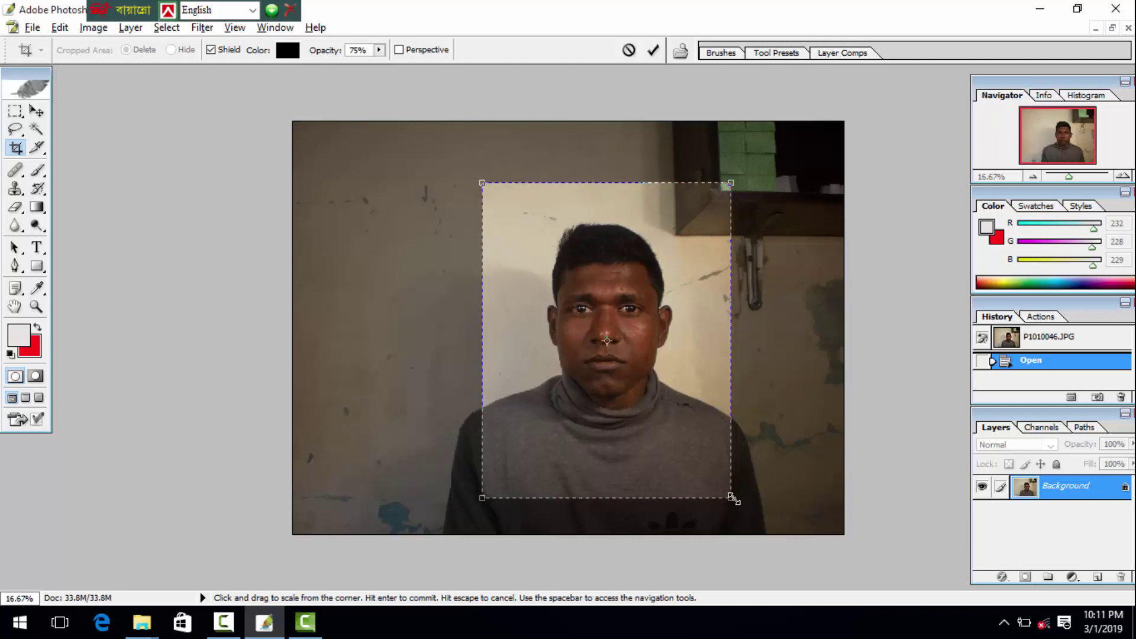
drag(737, 494, 723, 487)
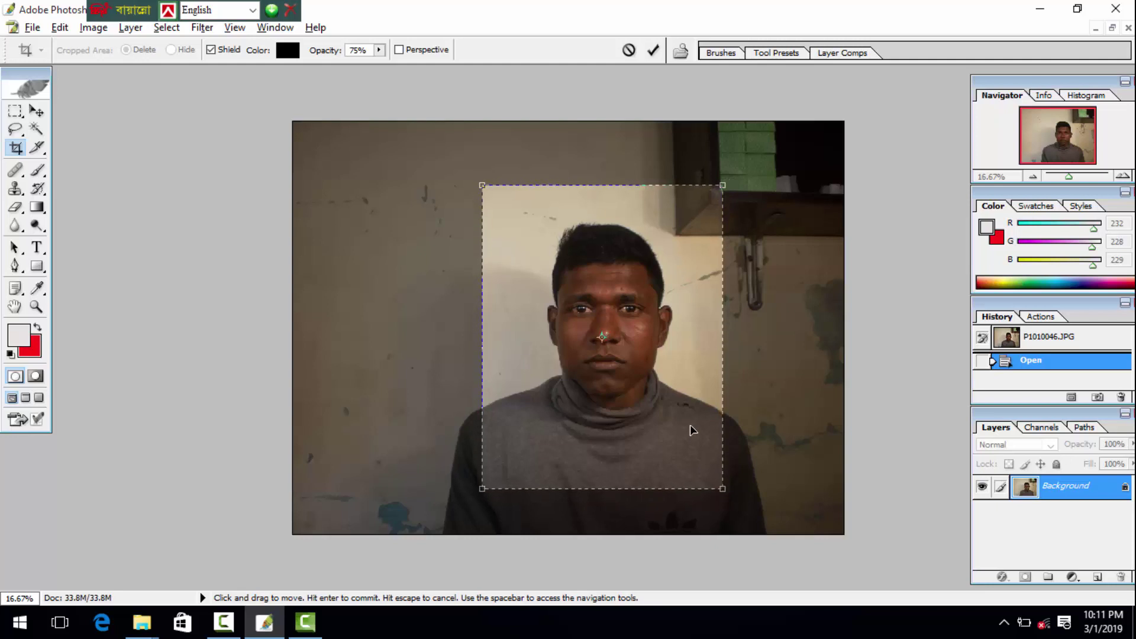
key(Return)
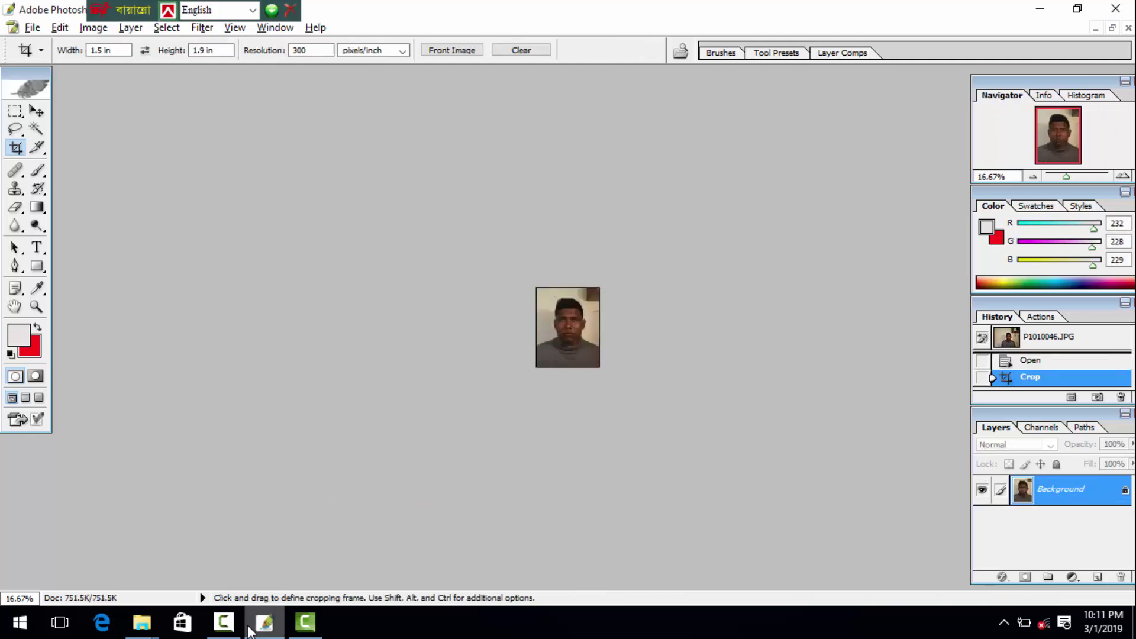
Zoom the cropped P1010046 portrait in to 100% with the Zoom tool.
click(223, 621)
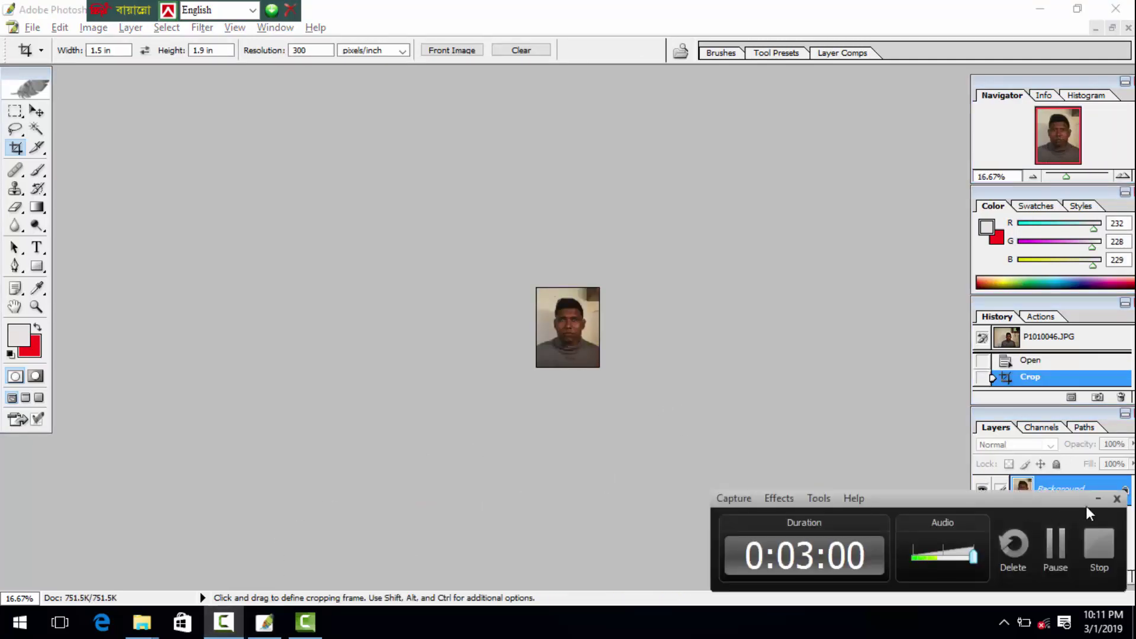
click(1097, 499)
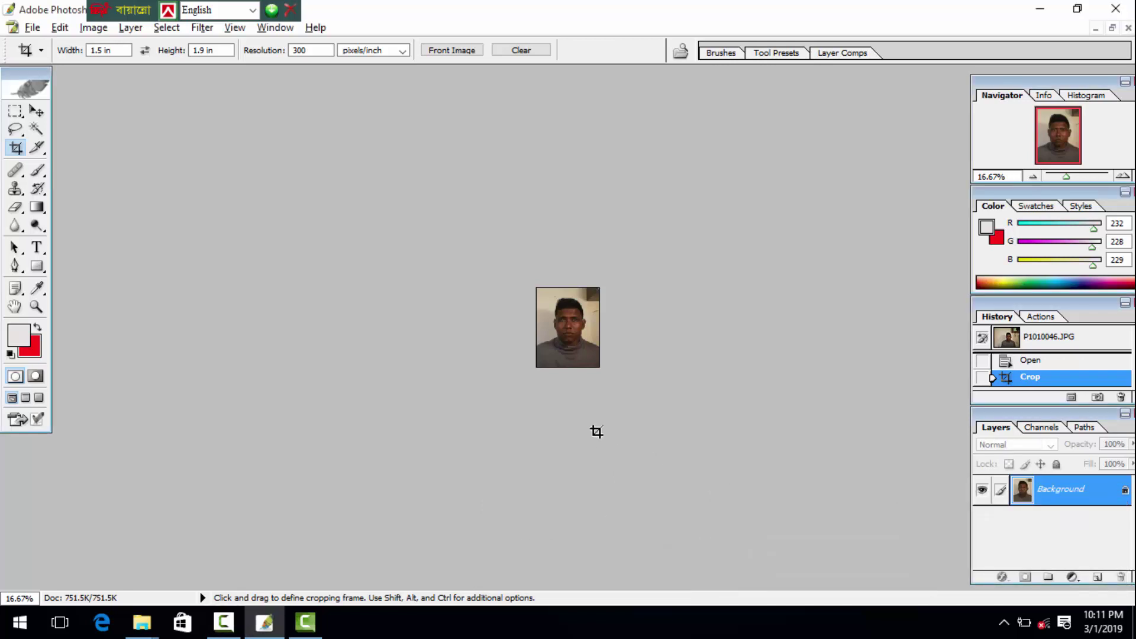
click(36, 306)
click(447, 348)
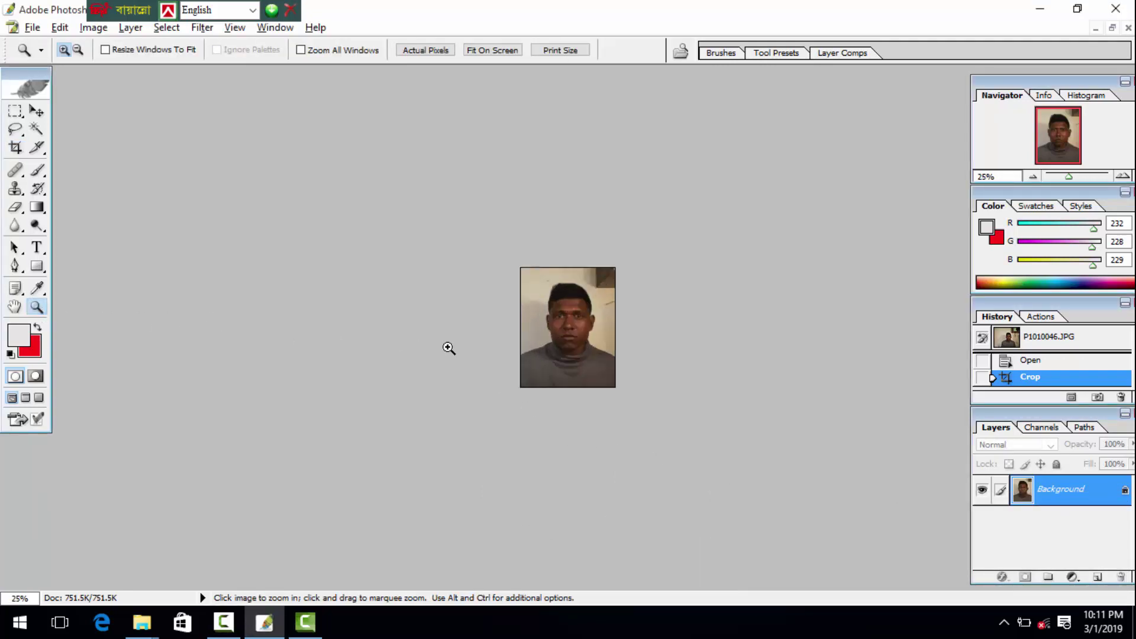
click(448, 348)
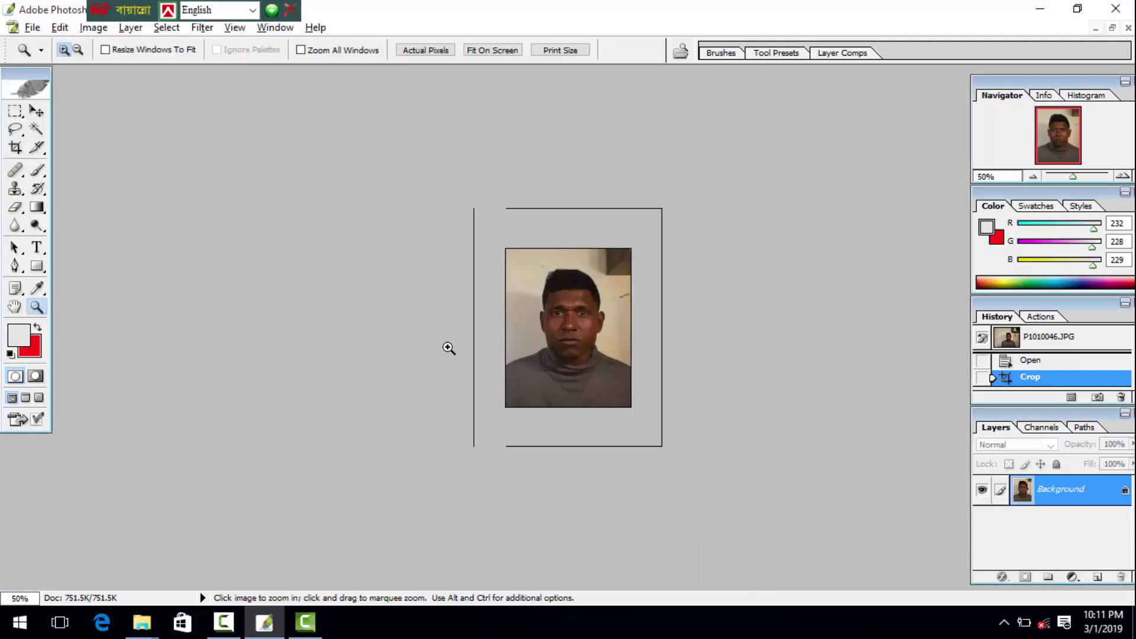
click(368, 342)
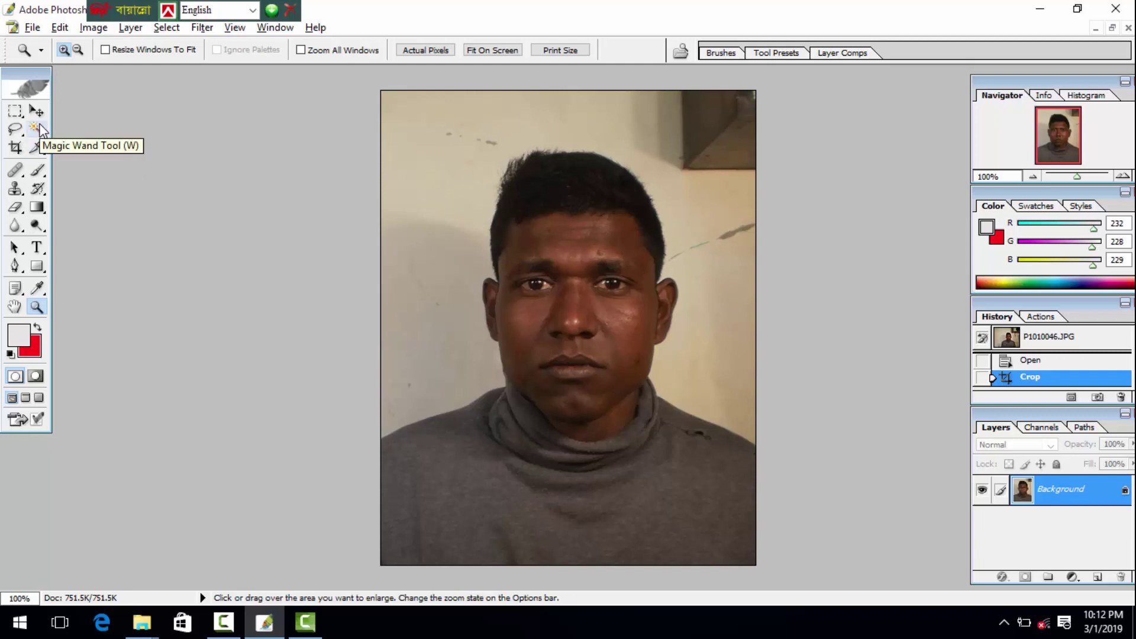
Magic Wand the wall, adding the lower-left, right, upper-right and dark top-right corner areas.
key(w)
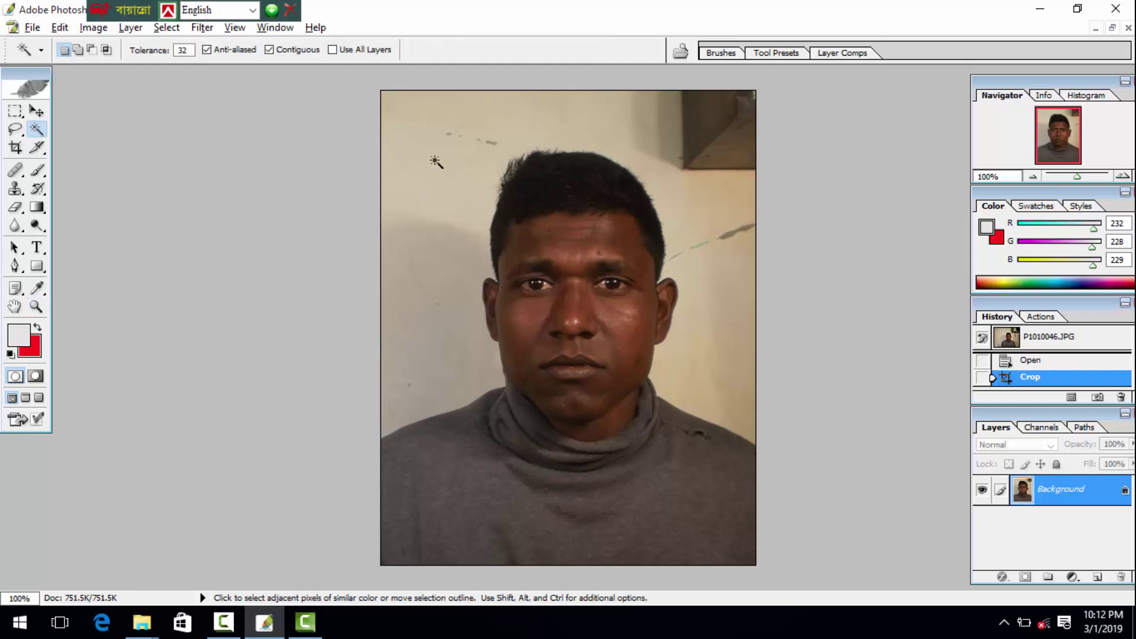
click(434, 162)
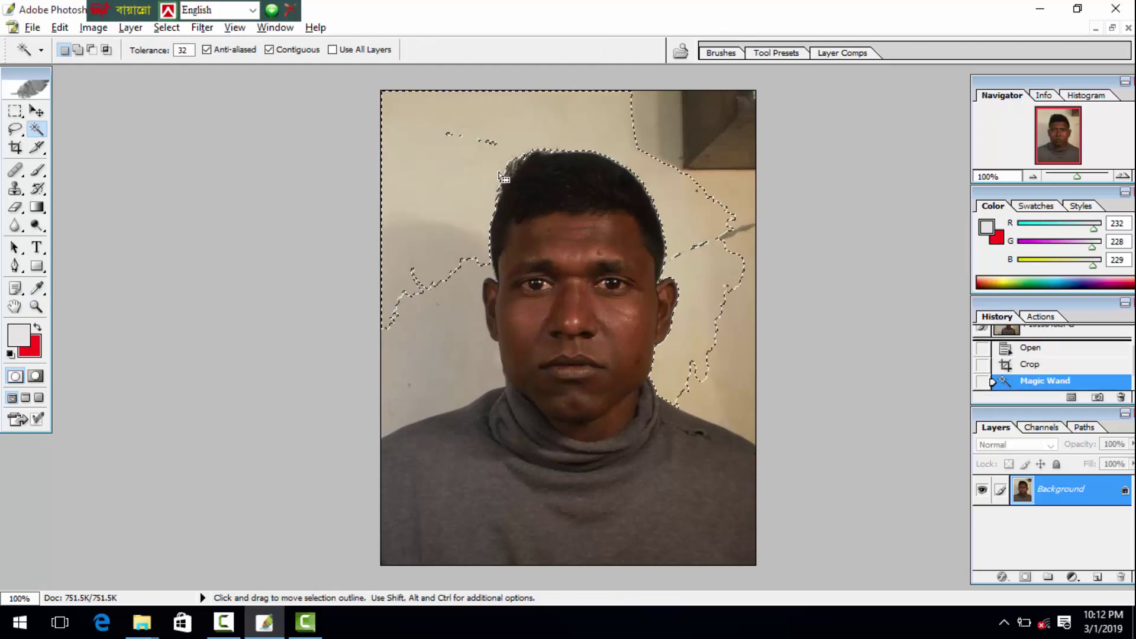
shift+click(441, 325)
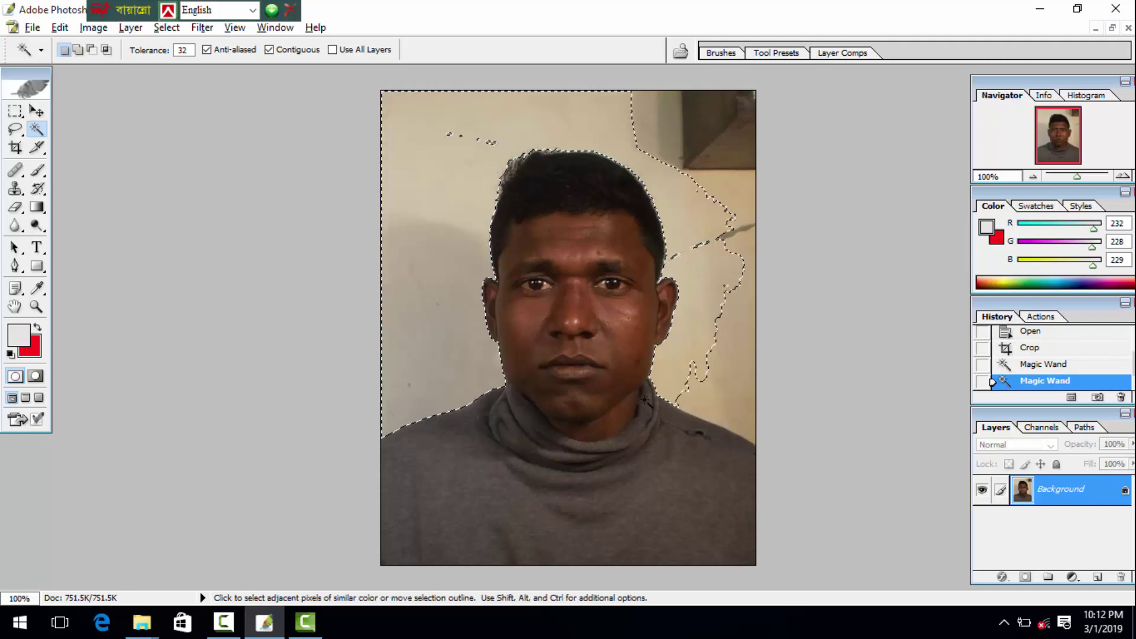
shift+click(721, 371)
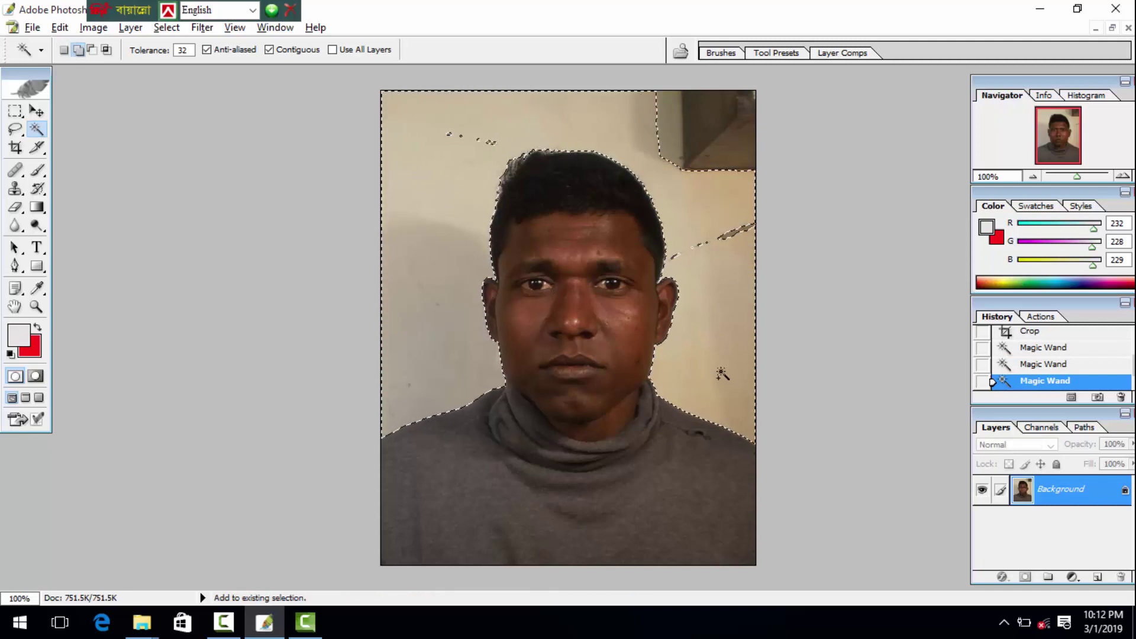
shift+click(674, 125)
shift+click(711, 145)
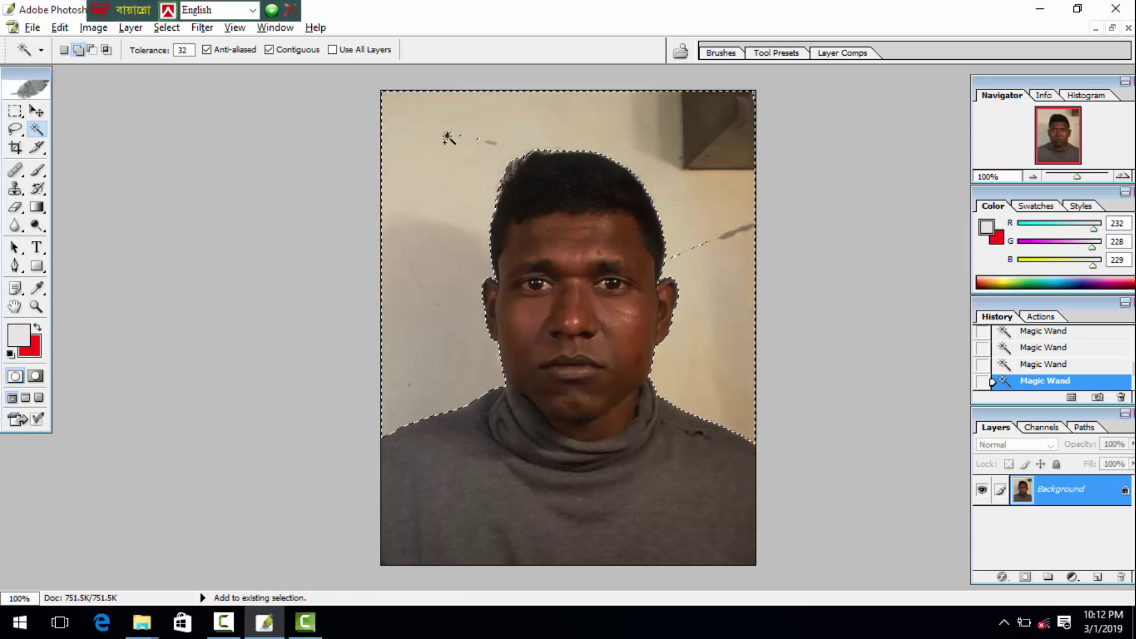
shift+click(699, 244)
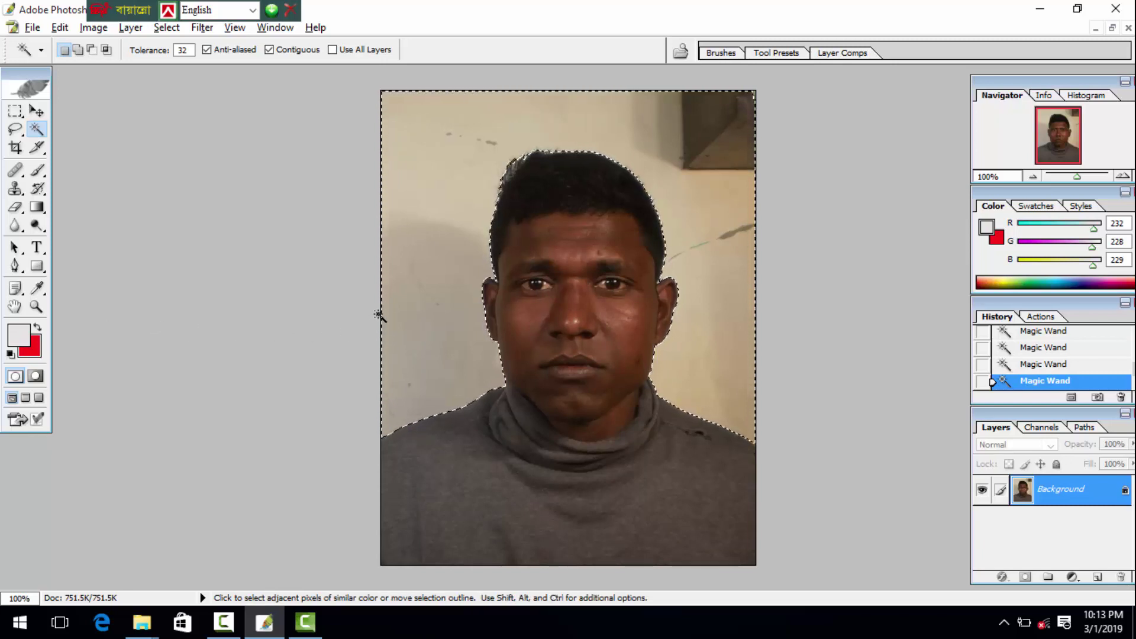
key(shift)
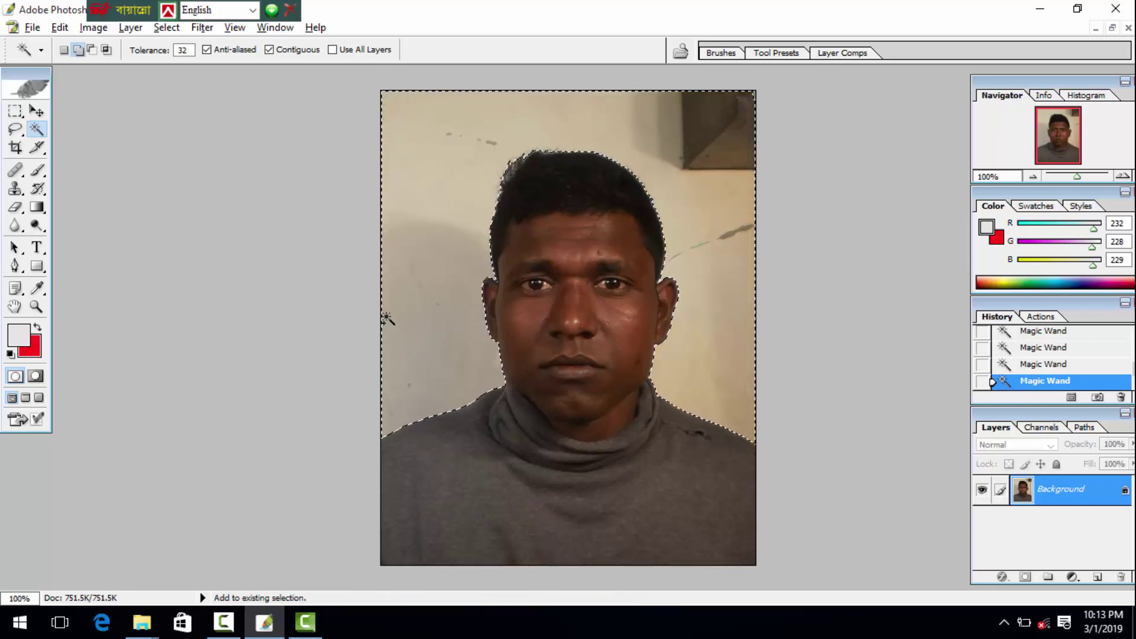
Fill the selected background with custom colour R17 G135 B255 (#1187FF).
key(shift+BackSpace)
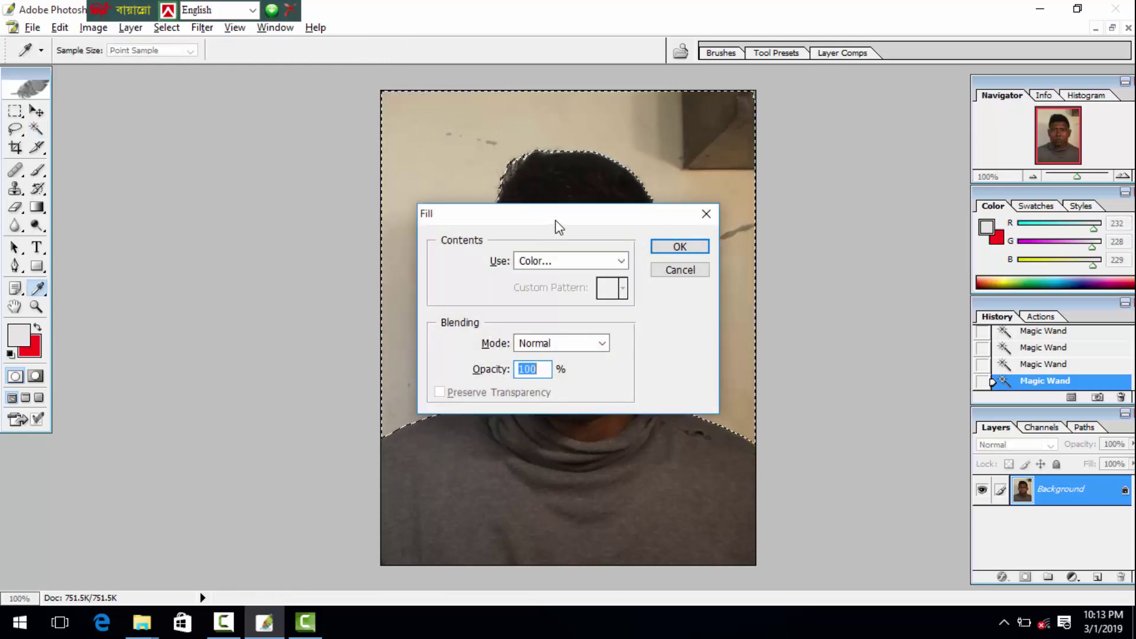
drag(603, 223, 926, 183)
click(867, 221)
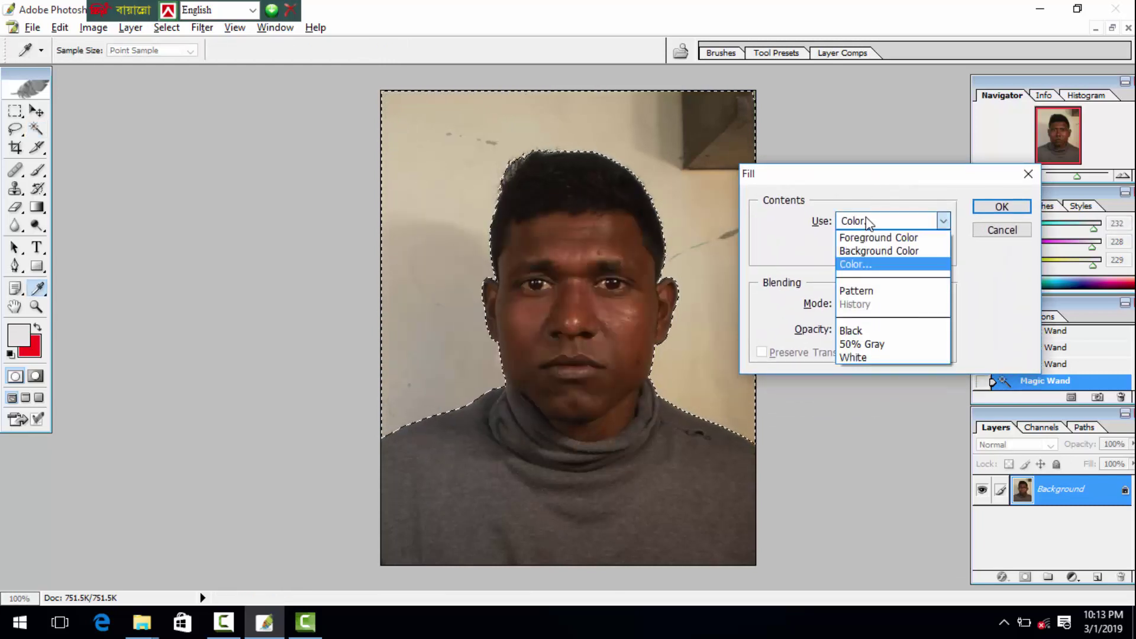
key(Return)
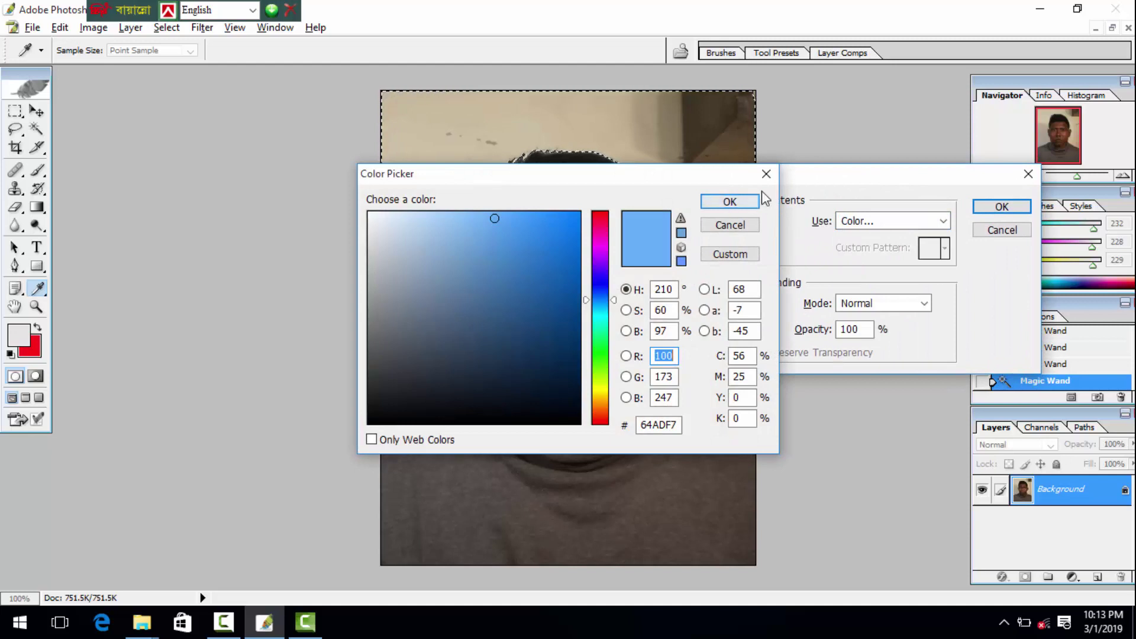
click(727, 200)
click(879, 222)
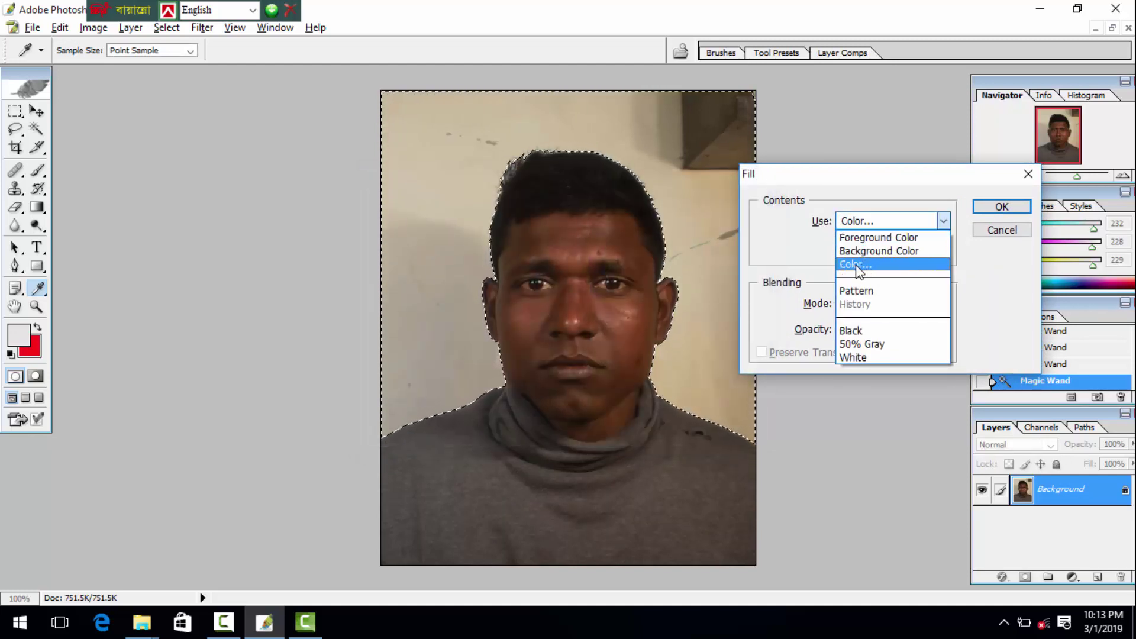
click(856, 265)
mouse_move(513, 178)
mouse_down()
mouse_move(789, 172)
mouse_move(807, 198)
mouse_move(826, 194)
mouse_up()
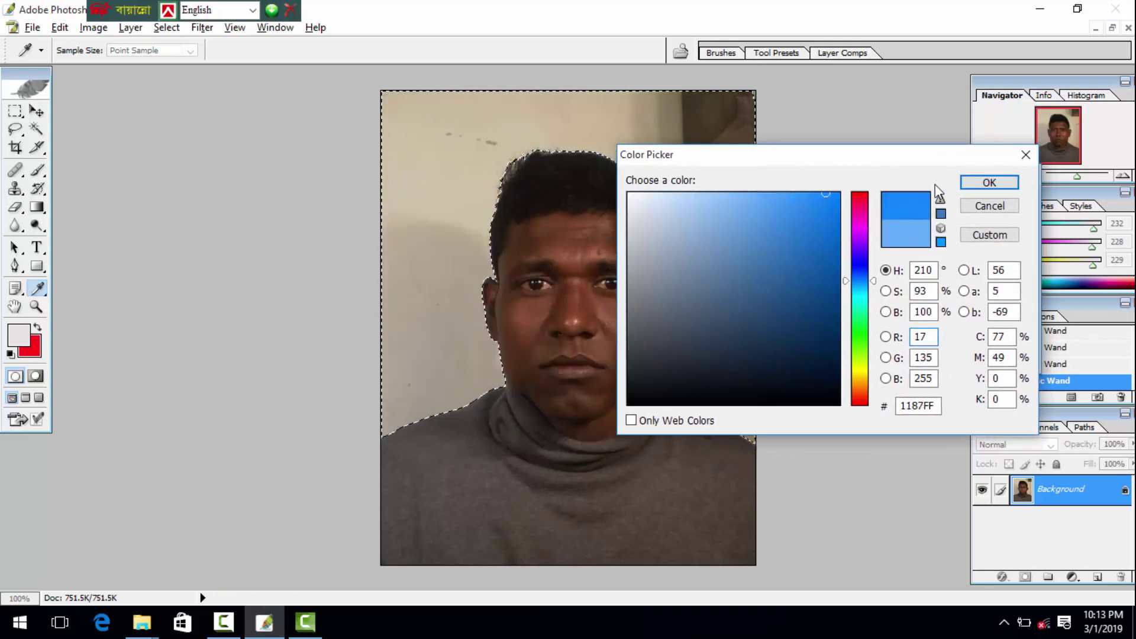
click(988, 182)
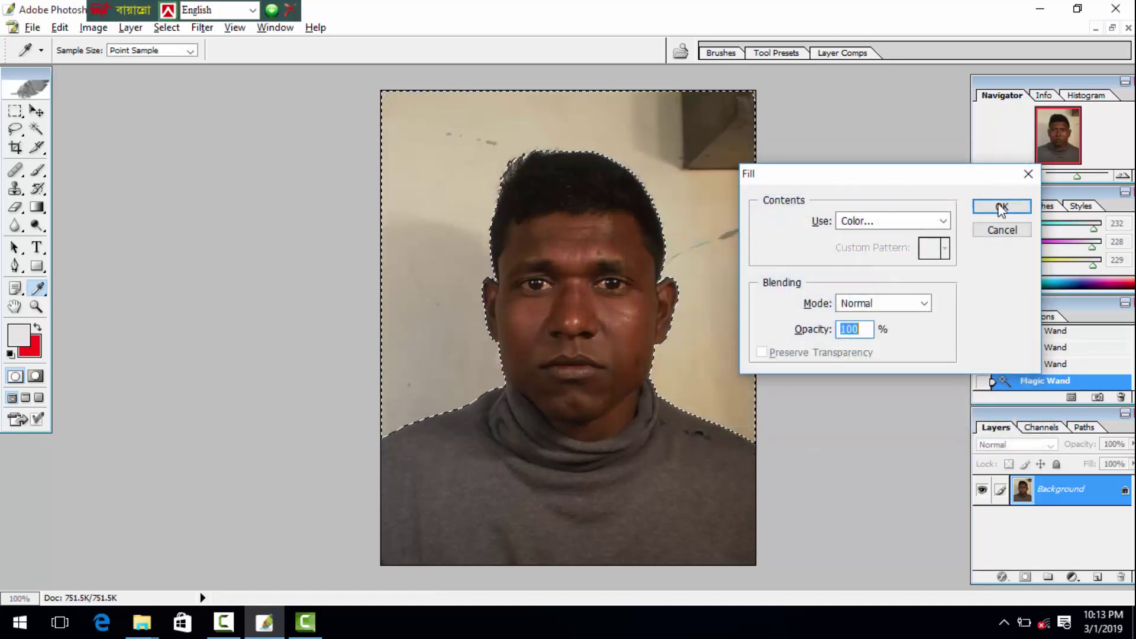
click(1001, 208)
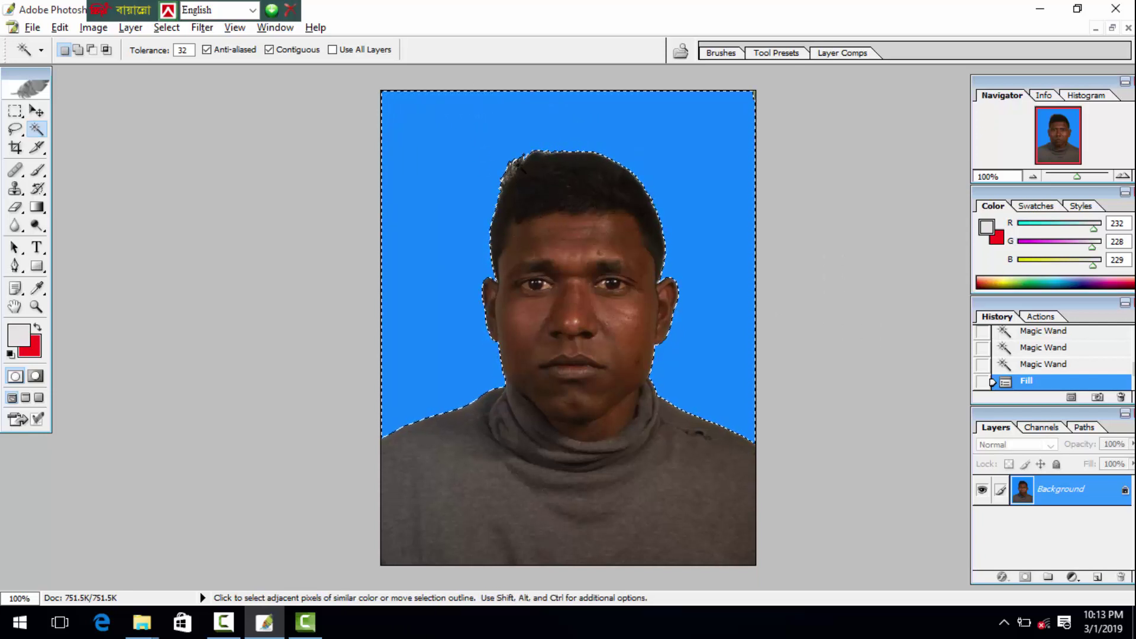
Deselect, zoom in to 400% on the top of the hair, and select the Clone Stamp.
key(ctrl)
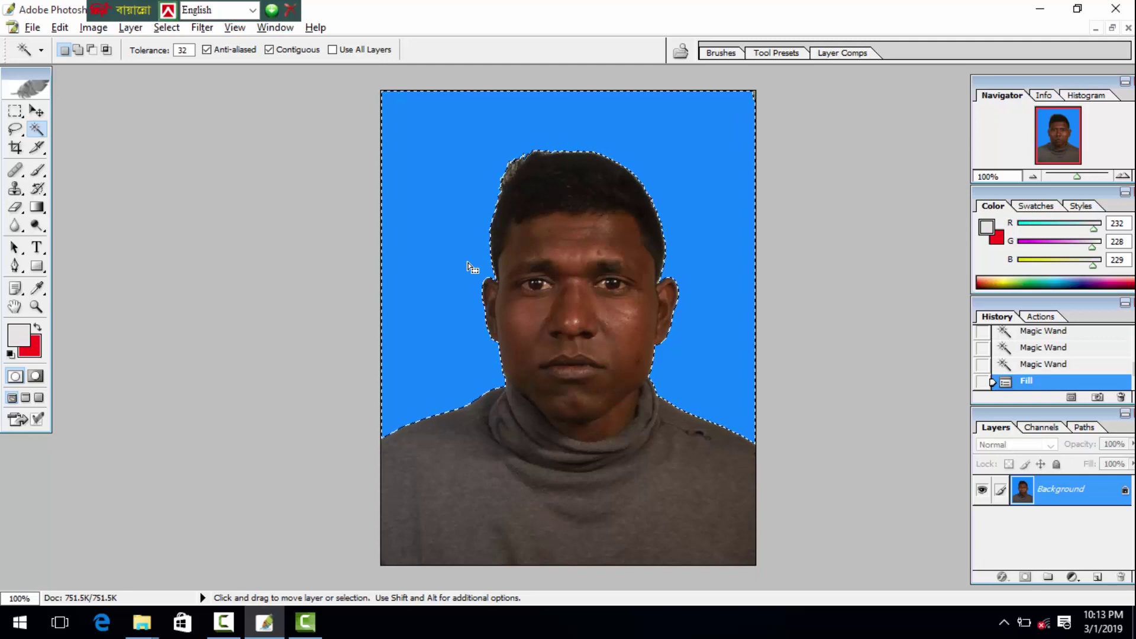
key(ctrl+d)
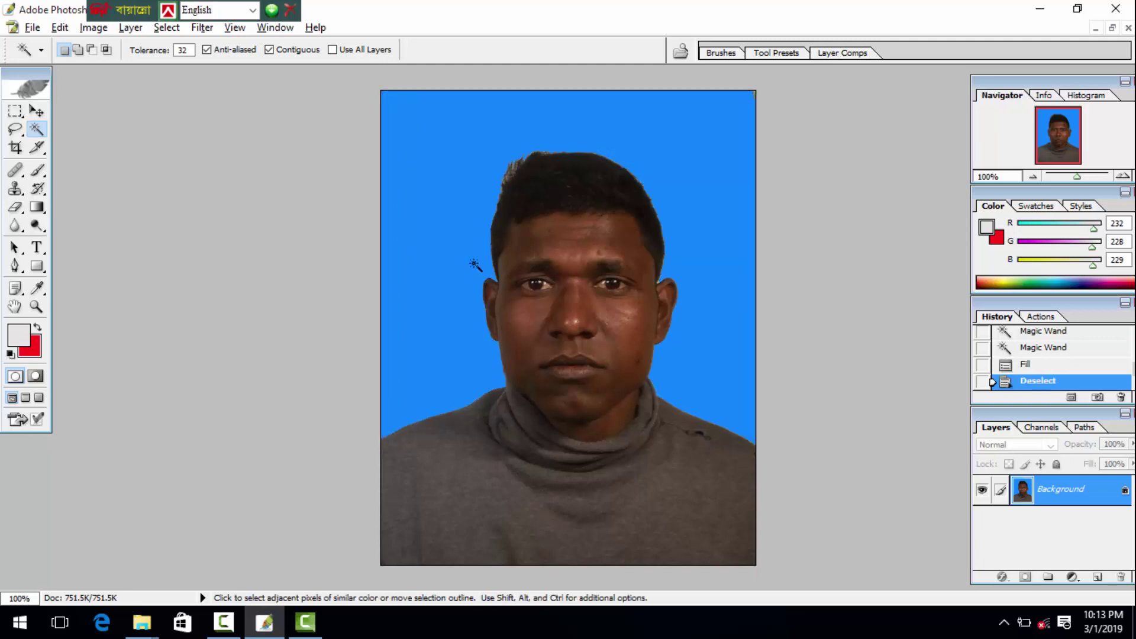
click(36, 306)
click(416, 309)
drag(443, 253, 492, 411)
key(s)
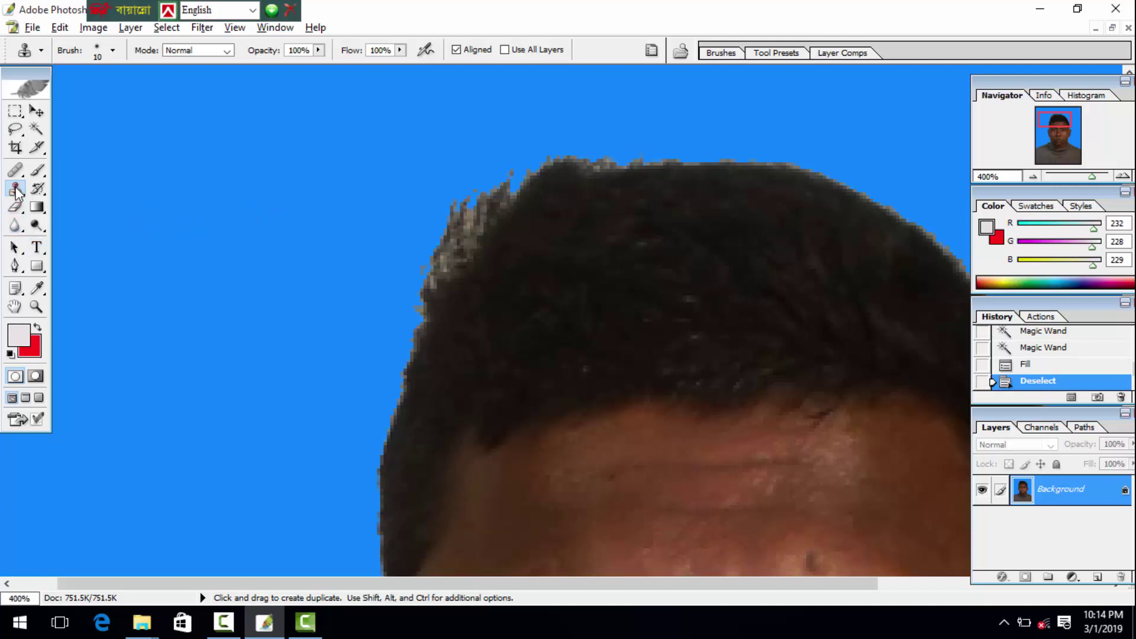
Enlarge the clone brush to 20 and paint blue over stray hair tips on top and left.
key(bracketright)
key(alt)
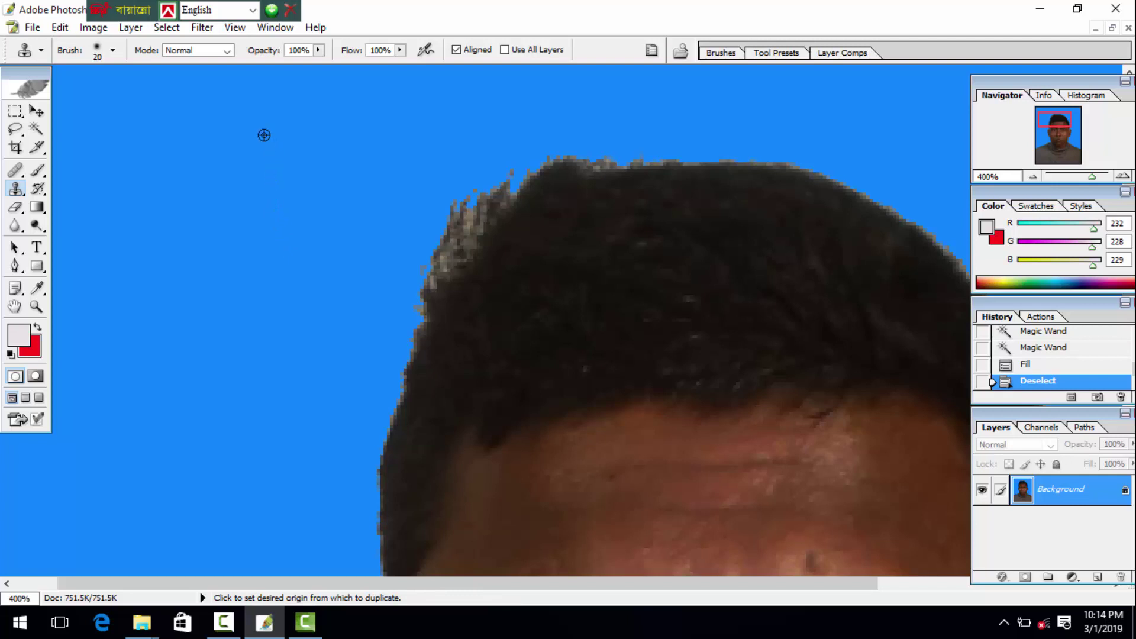
alt+click(234, 134)
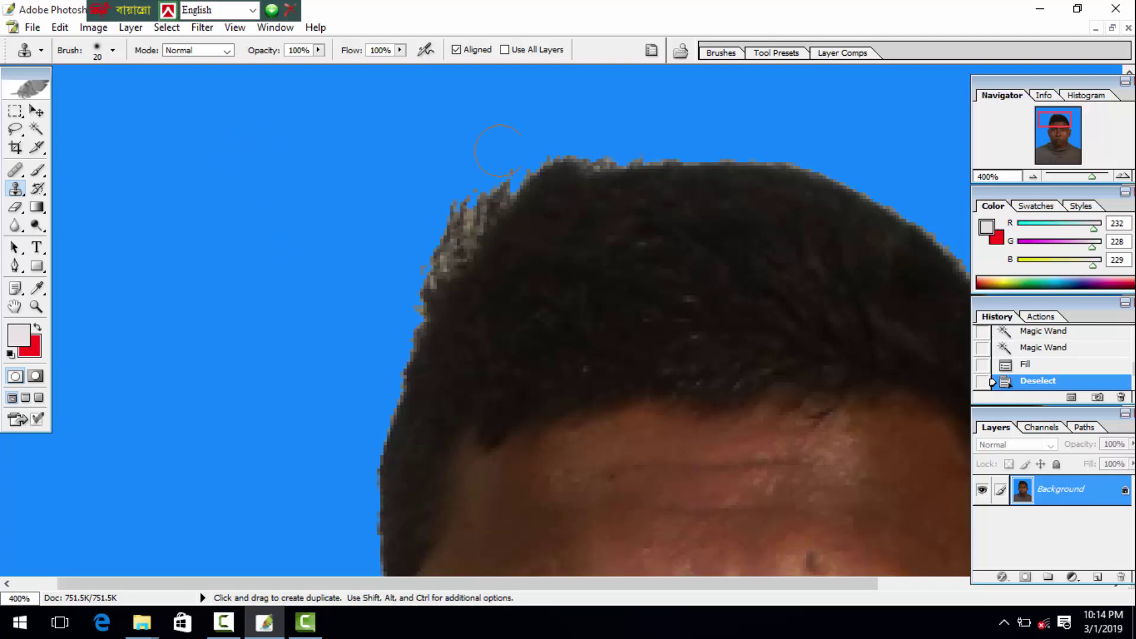
mouse_move(554, 139)
mouse_down()
mouse_move(525, 151)
mouse_move(415, 280)
mouse_up()
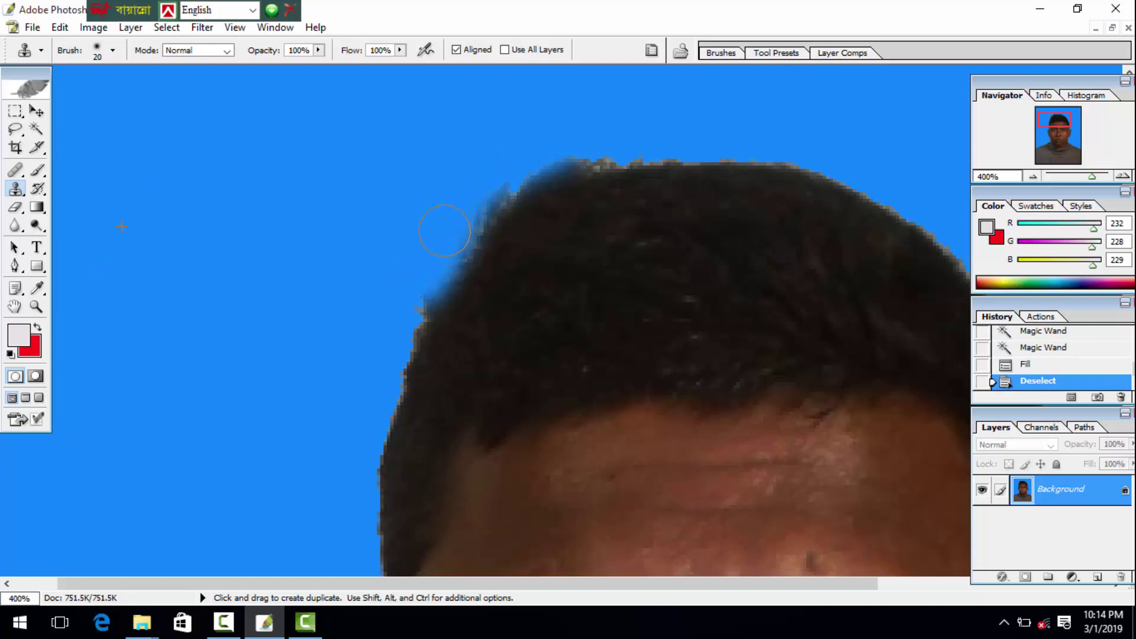
mouse_move(444, 231)
mouse_down()
mouse_move(487, 172)
mouse_move(610, 137)
mouse_move(472, 195)
mouse_up()
drag(436, 241, 355, 395)
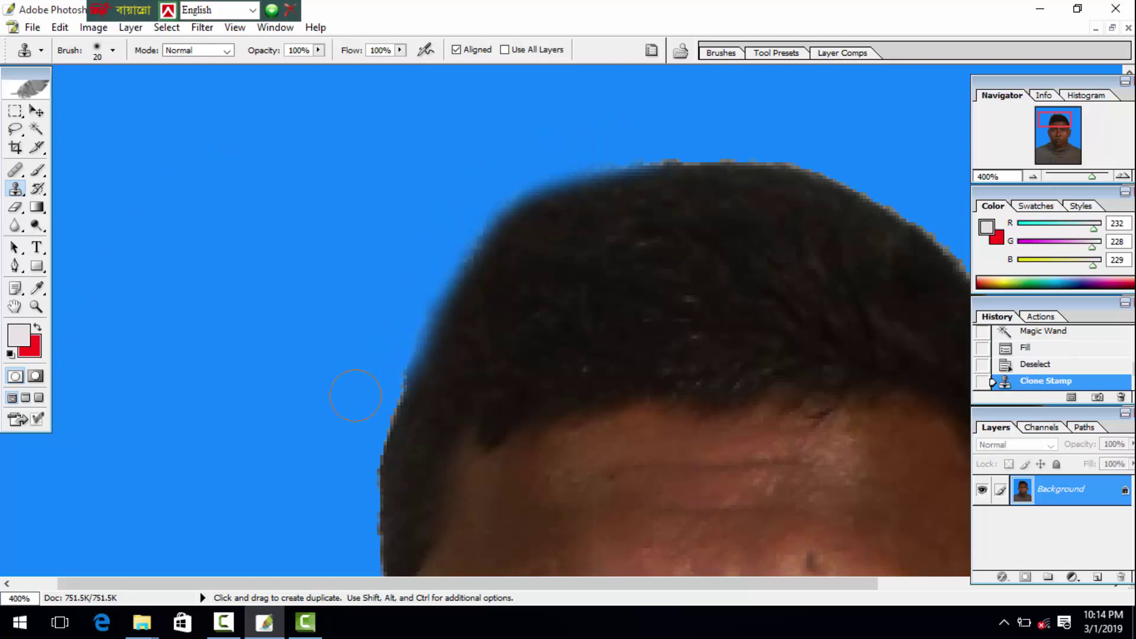
Clone blue over the rough hair edge toward the right, undoing a stroke that cut in.
drag(325, 329, 451, 260)
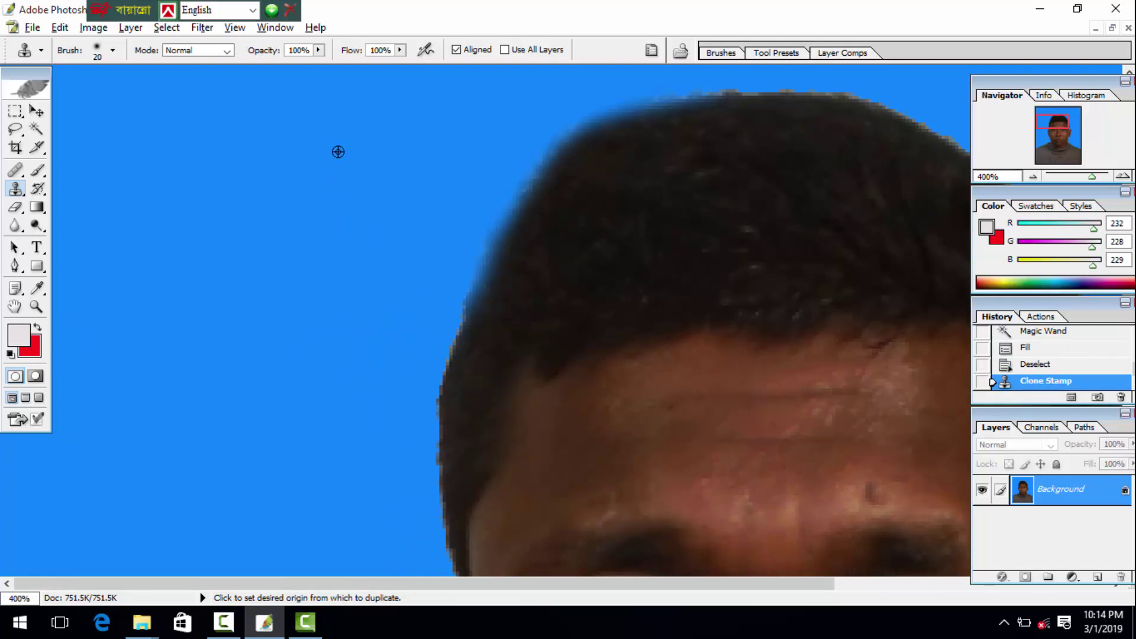
alt+click(434, 264)
drag(451, 277, 436, 305)
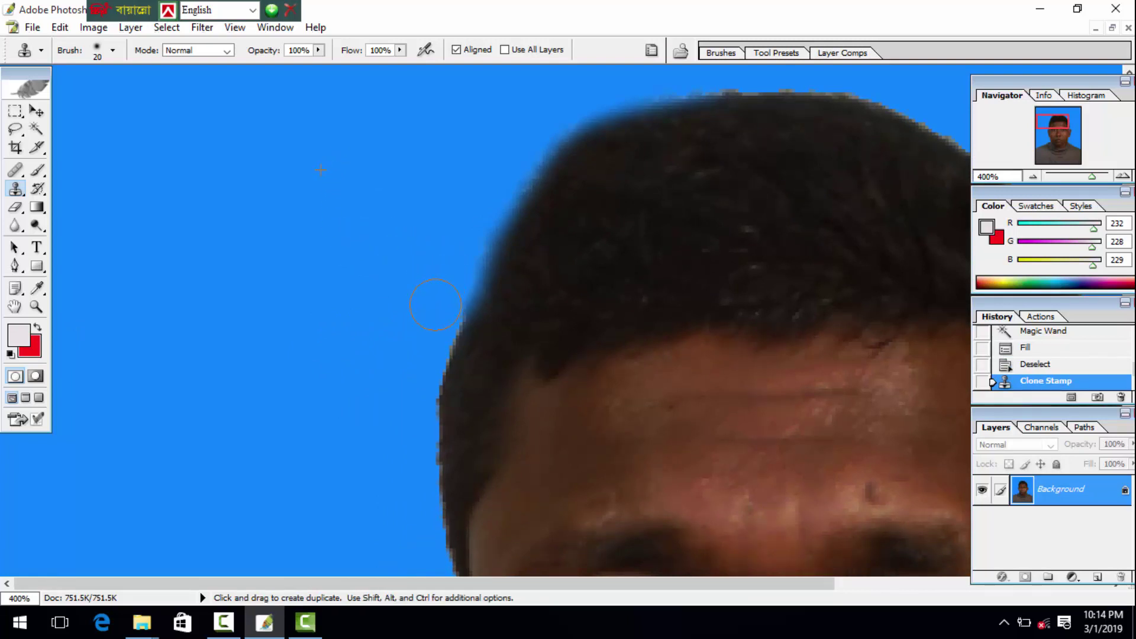
click(396, 423)
drag(464, 361, 505, 398)
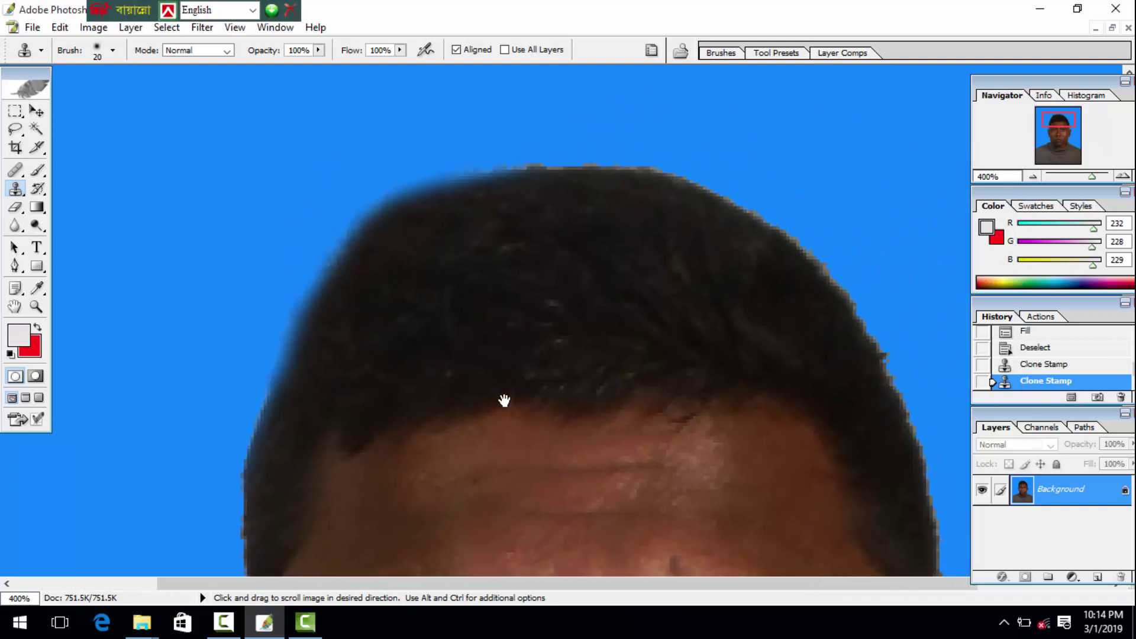
drag(524, 330, 656, 331)
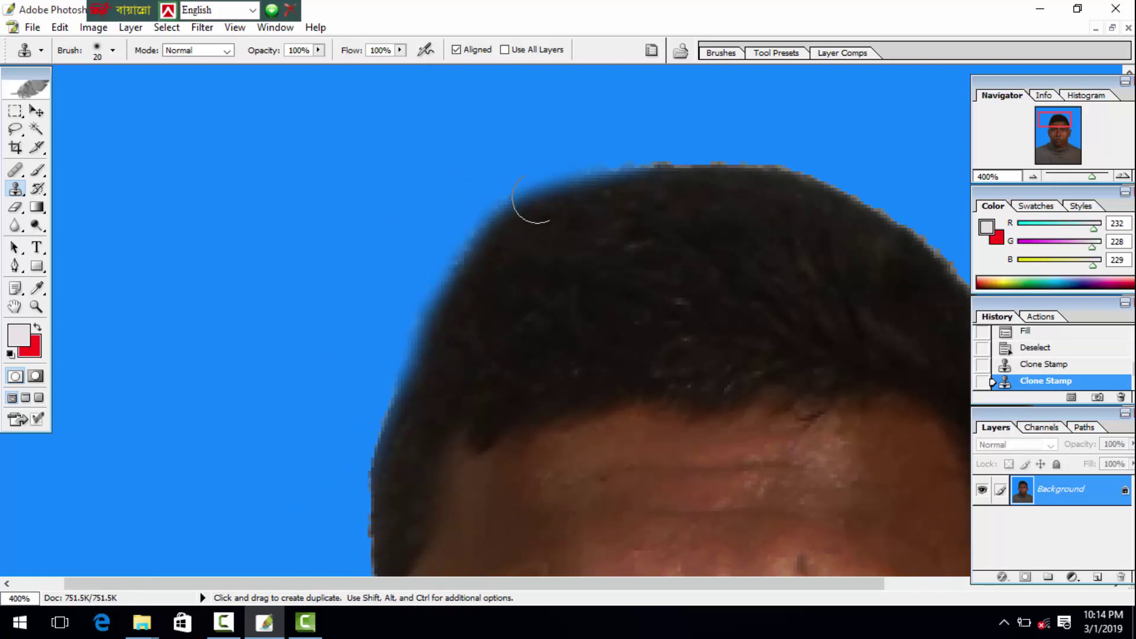
key(space)
drag(745, 231, 545, 221)
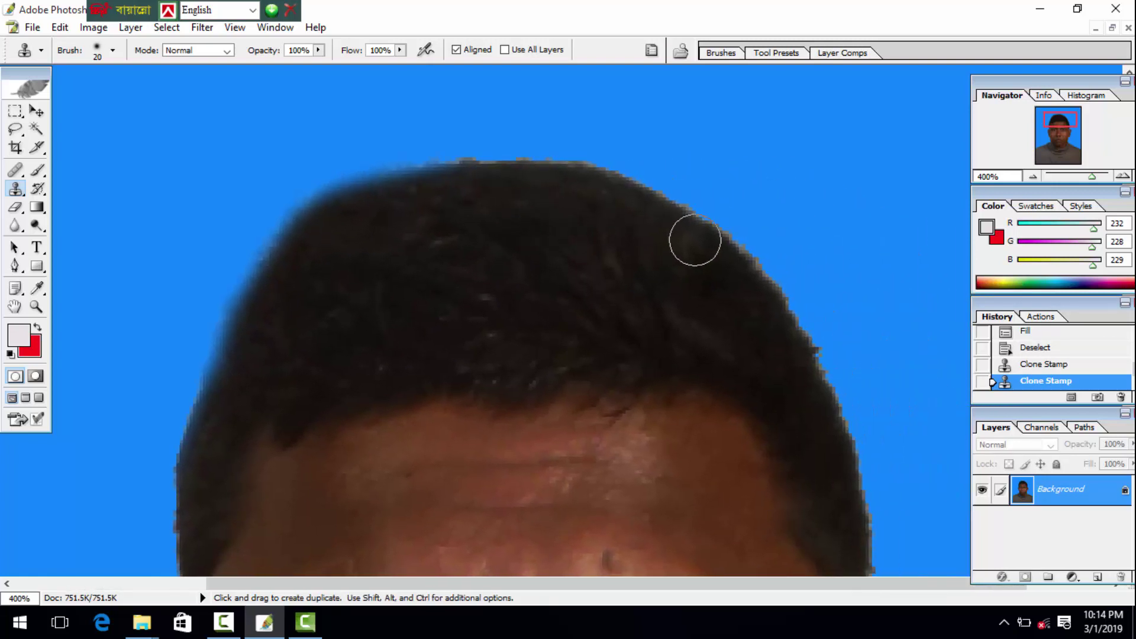
mouse_move(854, 312)
mouse_down()
mouse_move(587, 297)
mouse_move(514, 358)
mouse_move(550, 357)
mouse_move(596, 325)
mouse_up()
key(ctrl+z)
Try cloning dark hair along the edge, undo the blob, and pan to the crown.
alt+click(560, 303)
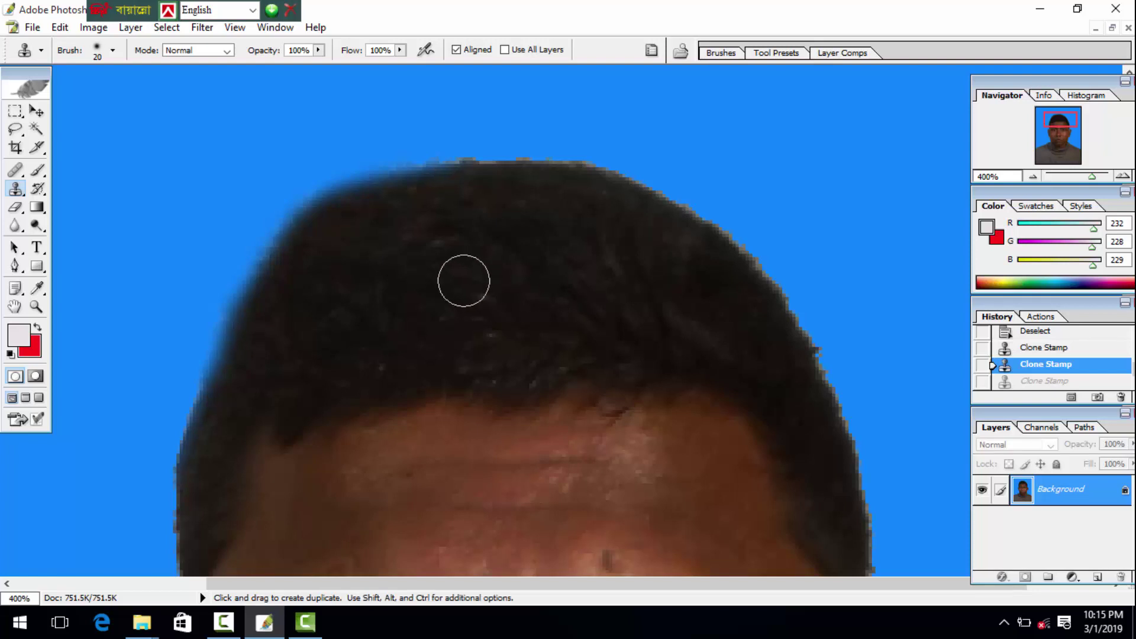
key(alt)
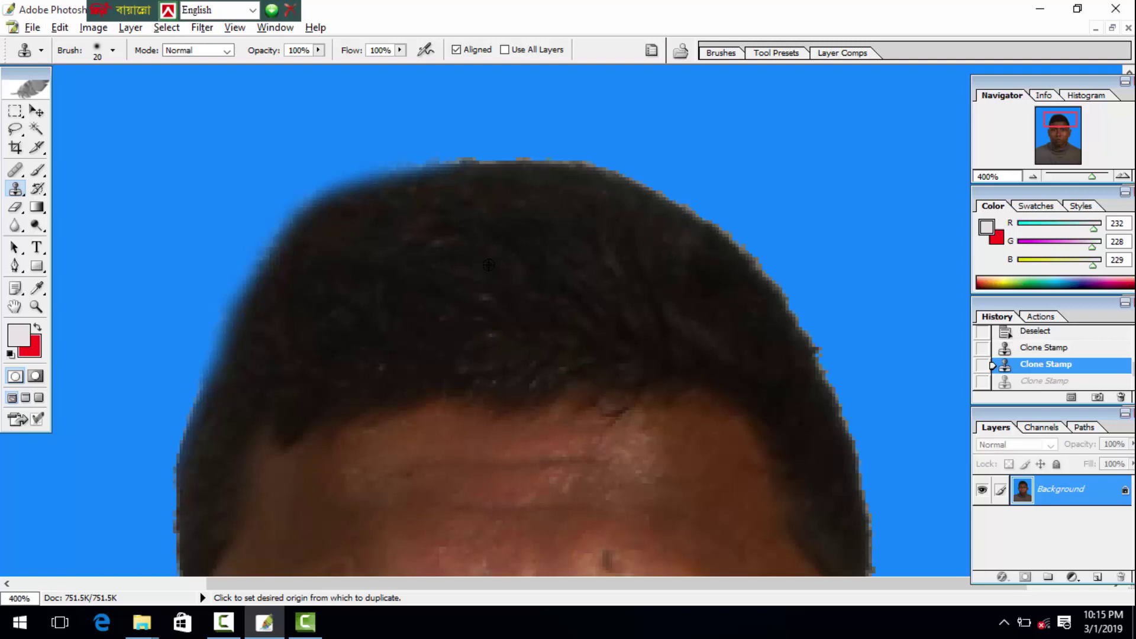
alt+click(489, 265)
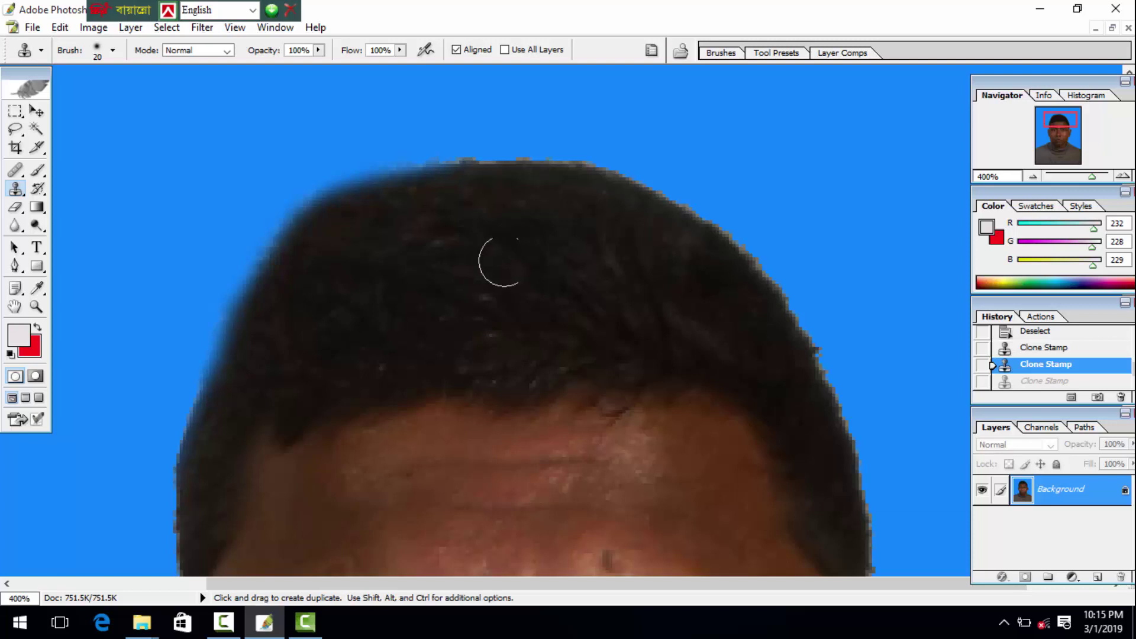
mouse_move(703, 186)
mouse_down()
mouse_move(747, 198)
mouse_move(791, 234)
mouse_move(779, 208)
mouse_move(662, 139)
mouse_move(735, 119)
mouse_move(773, 135)
mouse_move(834, 254)
mouse_move(815, 266)
mouse_move(723, 155)
mouse_move(753, 163)
mouse_up()
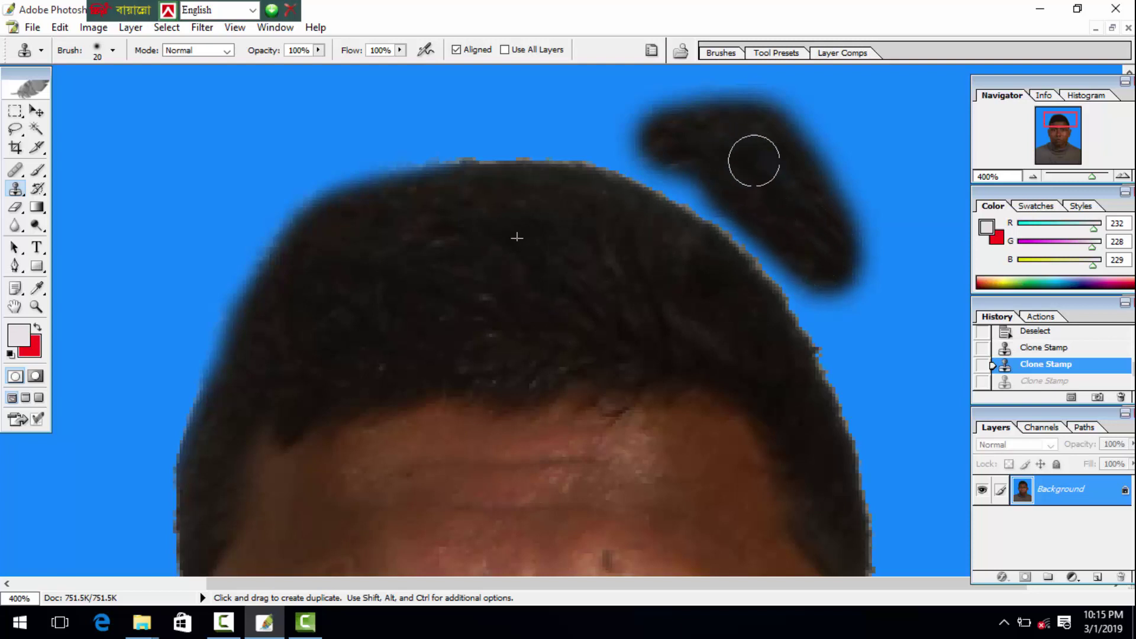
key(ctrl)
key(ctrl+z)
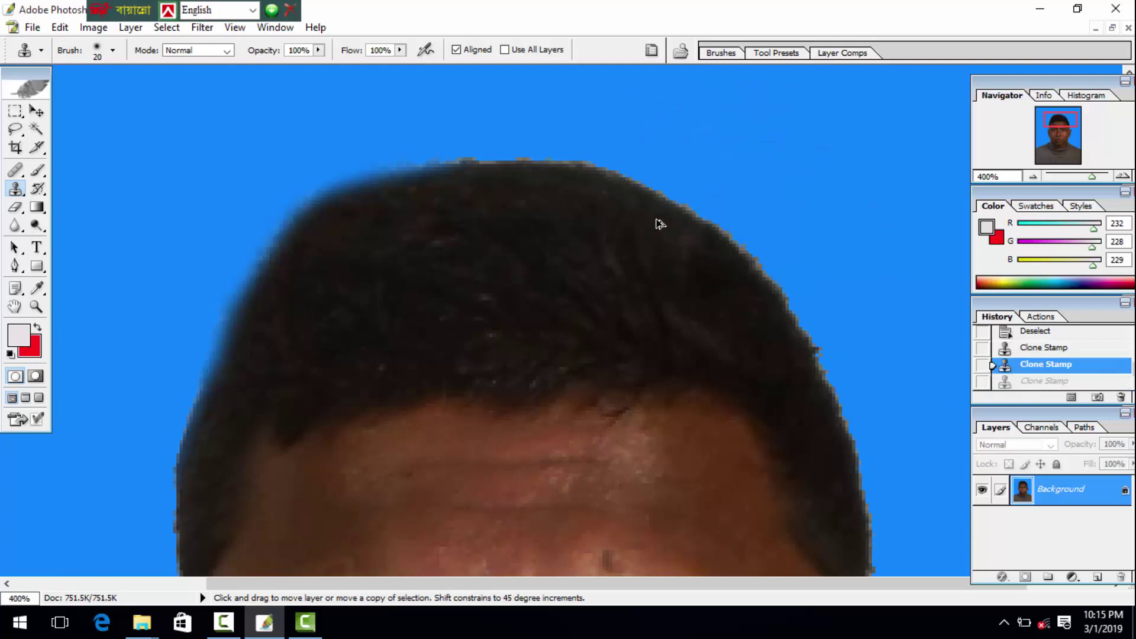
key(space)
drag(638, 215, 538, 264)
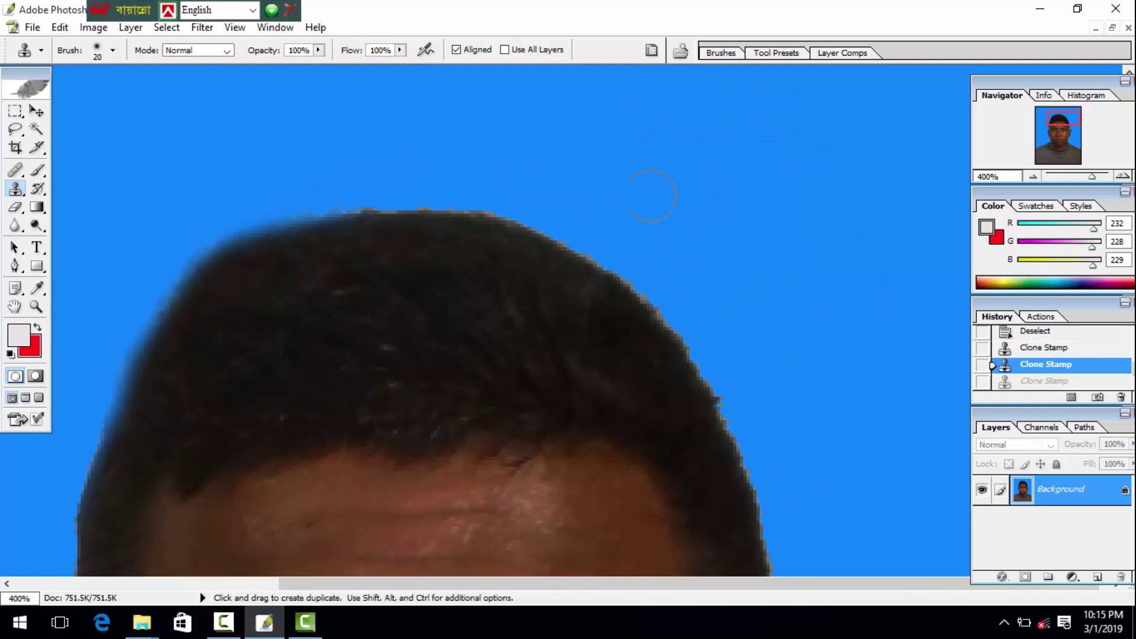
Smooth the bumpy top and right edges of the hair with cloned blue background.
key(alt)
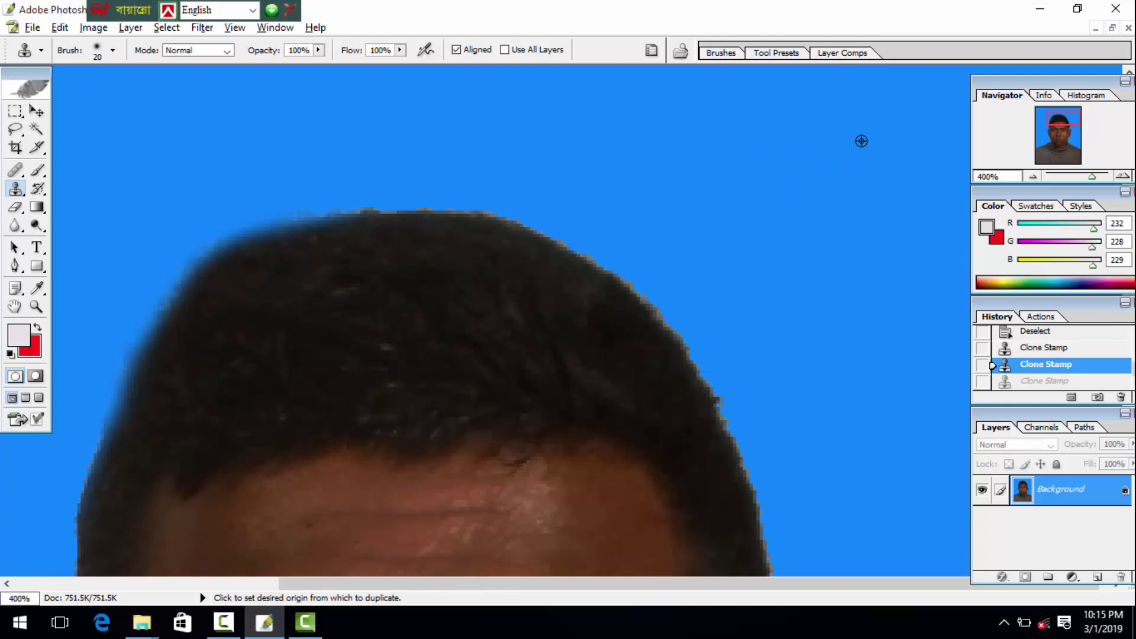
alt+click(862, 141)
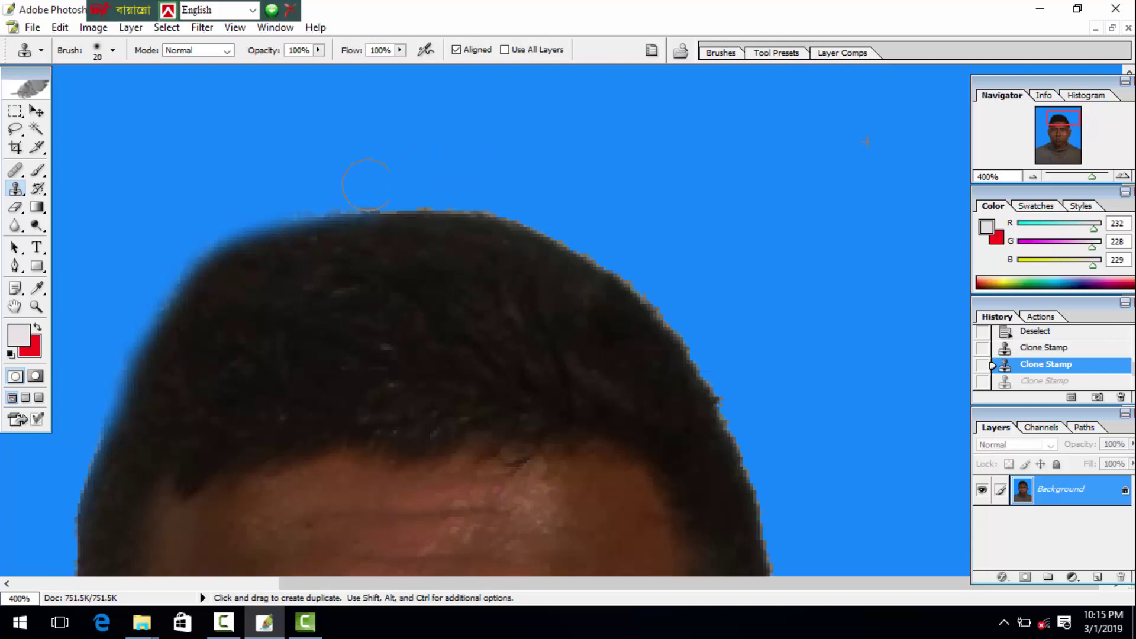
mouse_move(367, 185)
mouse_down()
mouse_move(450, 185)
mouse_move(649, 272)
mouse_up()
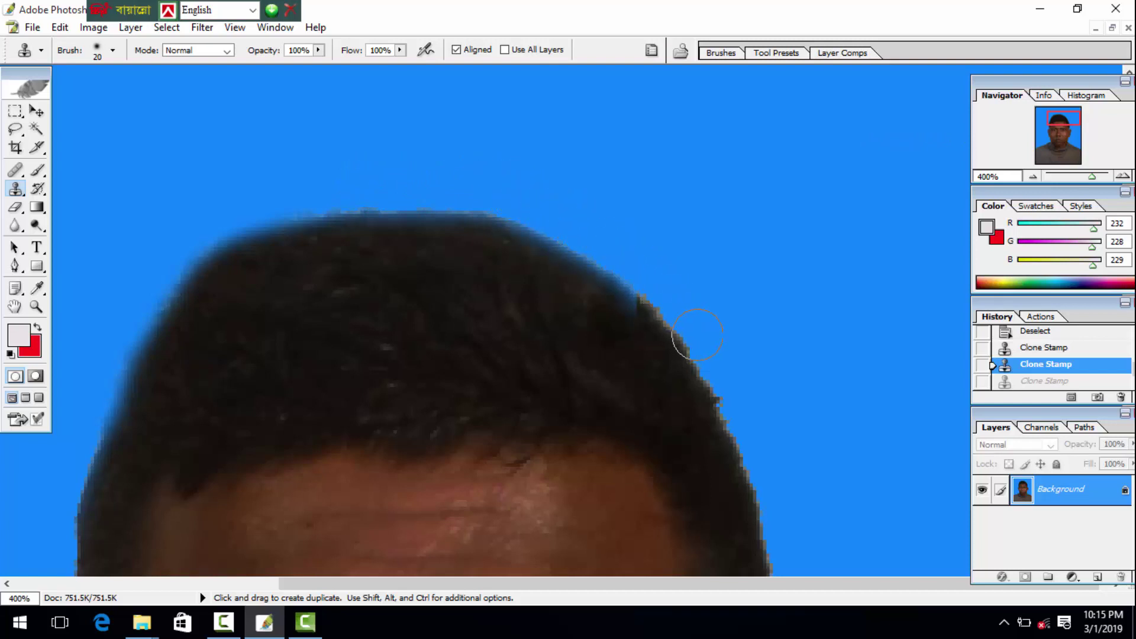
key(ctrl+z)
drag(697, 335, 625, 210)
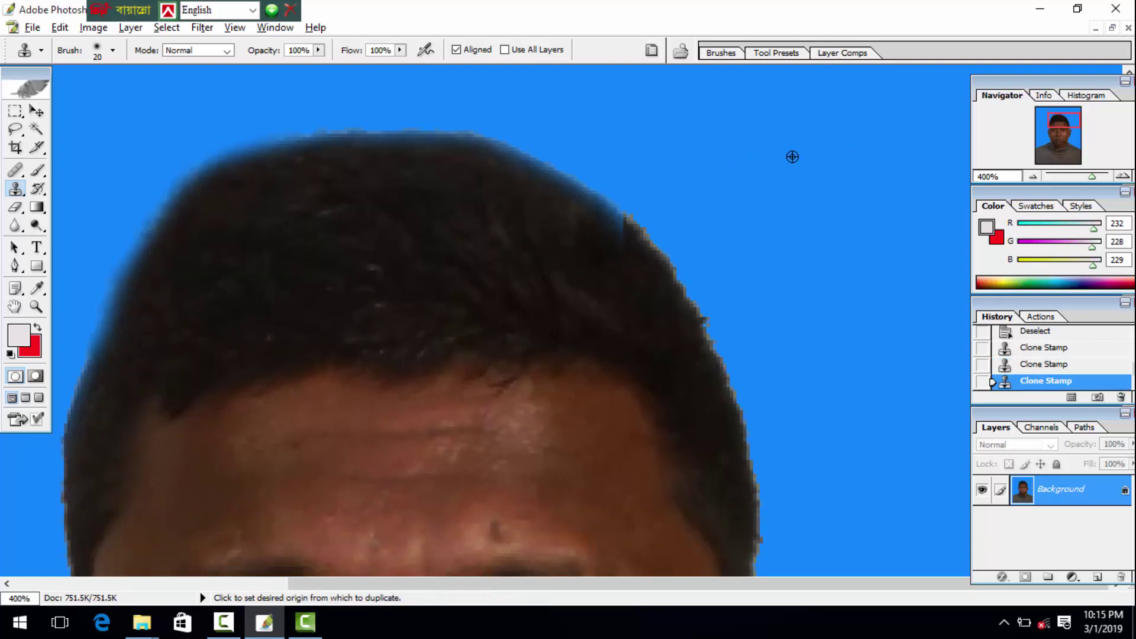
alt+click(792, 157)
drag(629, 192, 726, 384)
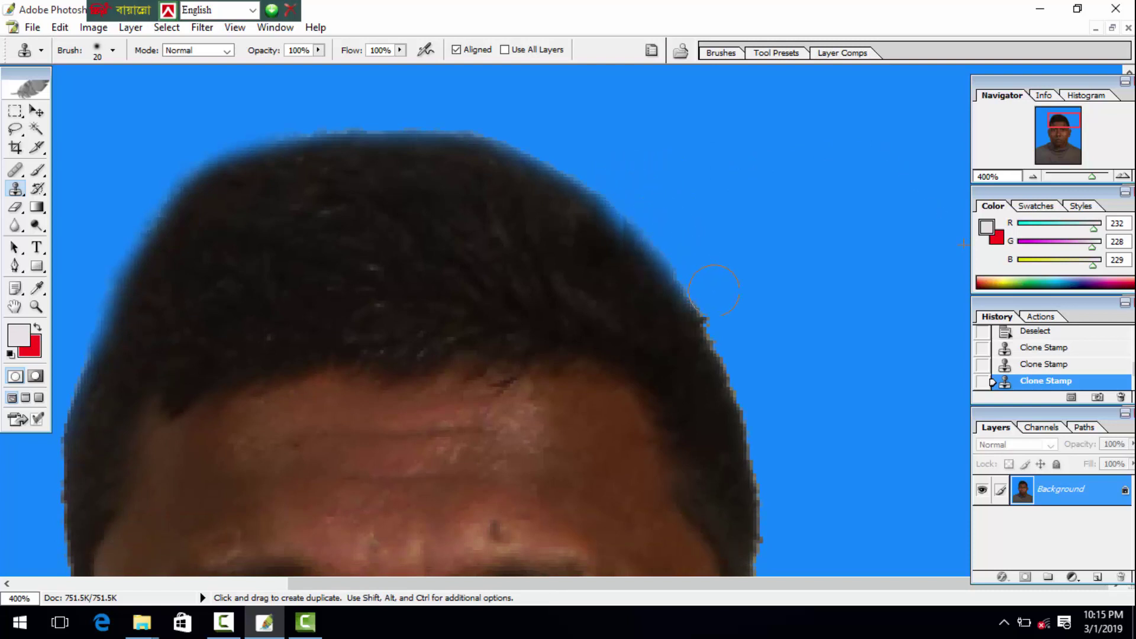
mouse_move(760, 343)
mouse_down()
mouse_move(760, 208)
mouse_move(782, 408)
mouse_up()
alt+click(815, 194)
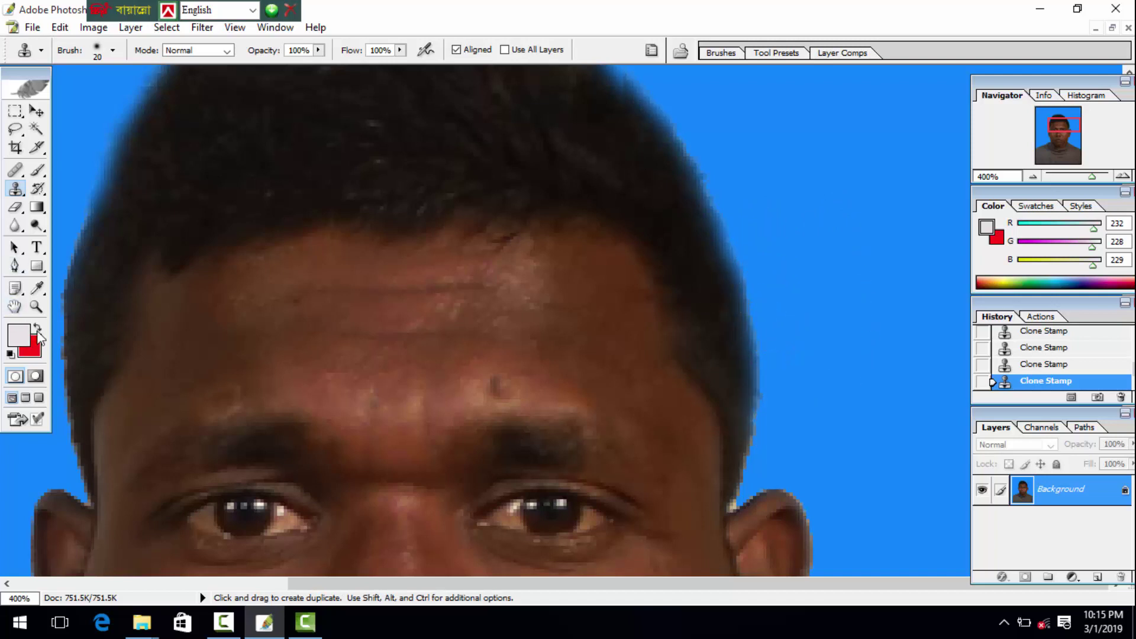
Zoom out, then zoom in to about 500% on the mouth and chin, panning to the right cheek.
click(36, 306)
alt+click(272, 306)
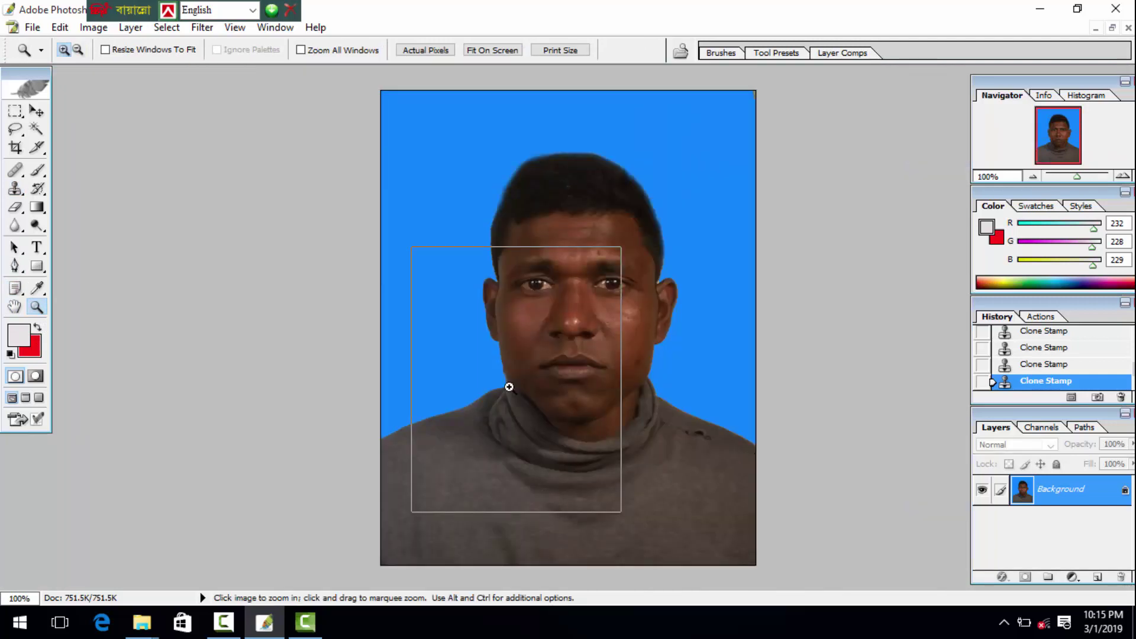
click(509, 387)
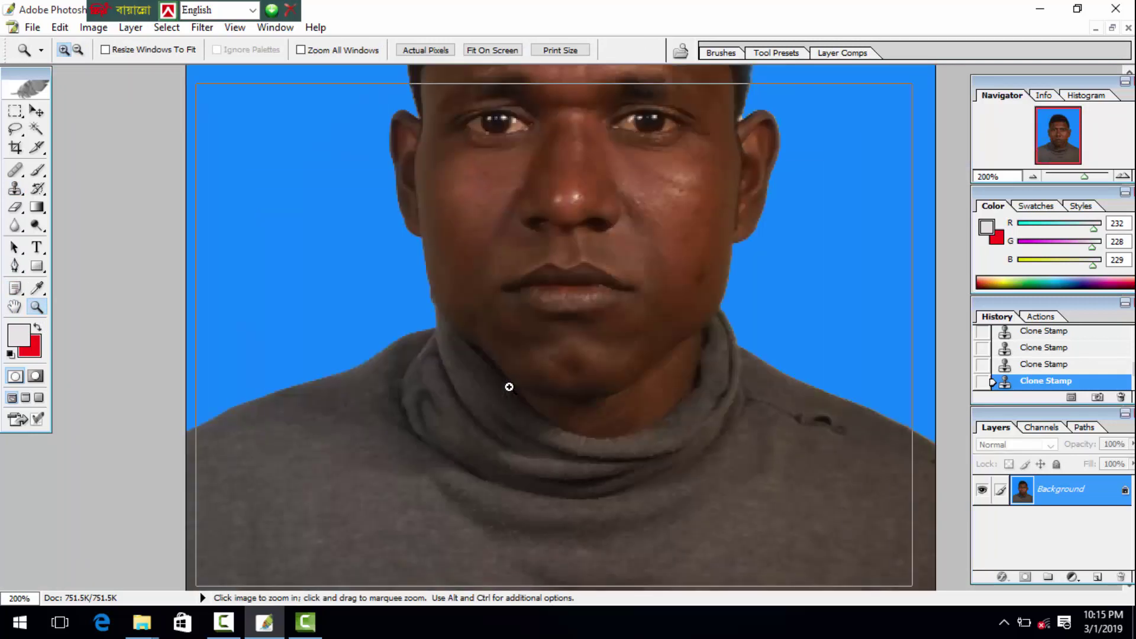
mouse_move(609, 256)
mouse_down()
mouse_move(652, 329)
mouse_move(604, 302)
mouse_up()
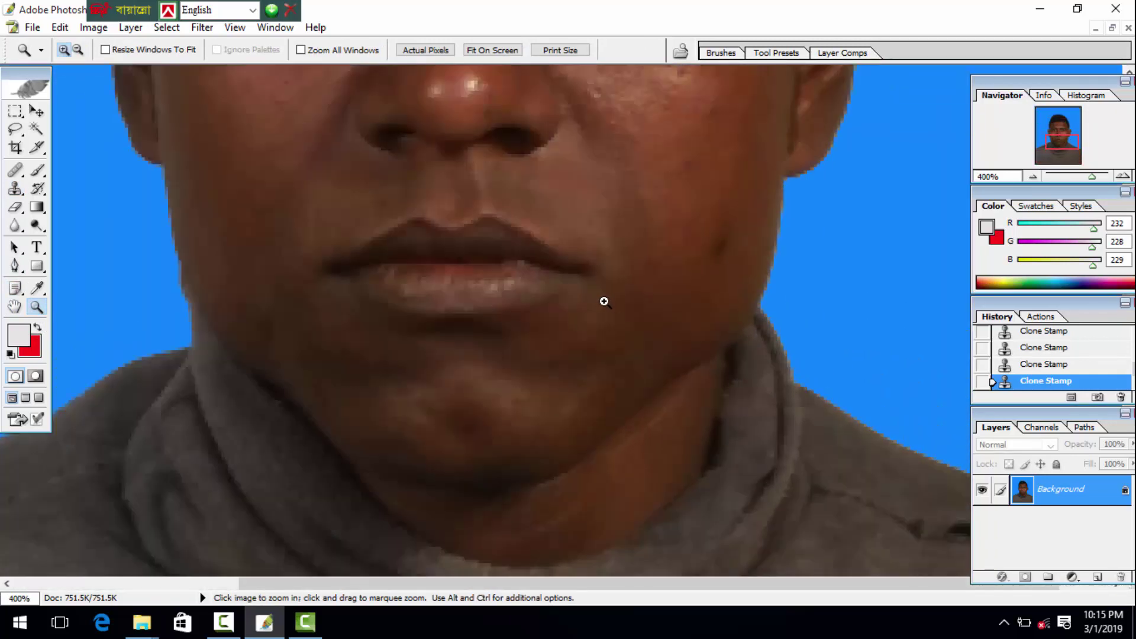
click(598, 269)
drag(563, 223, 464, 231)
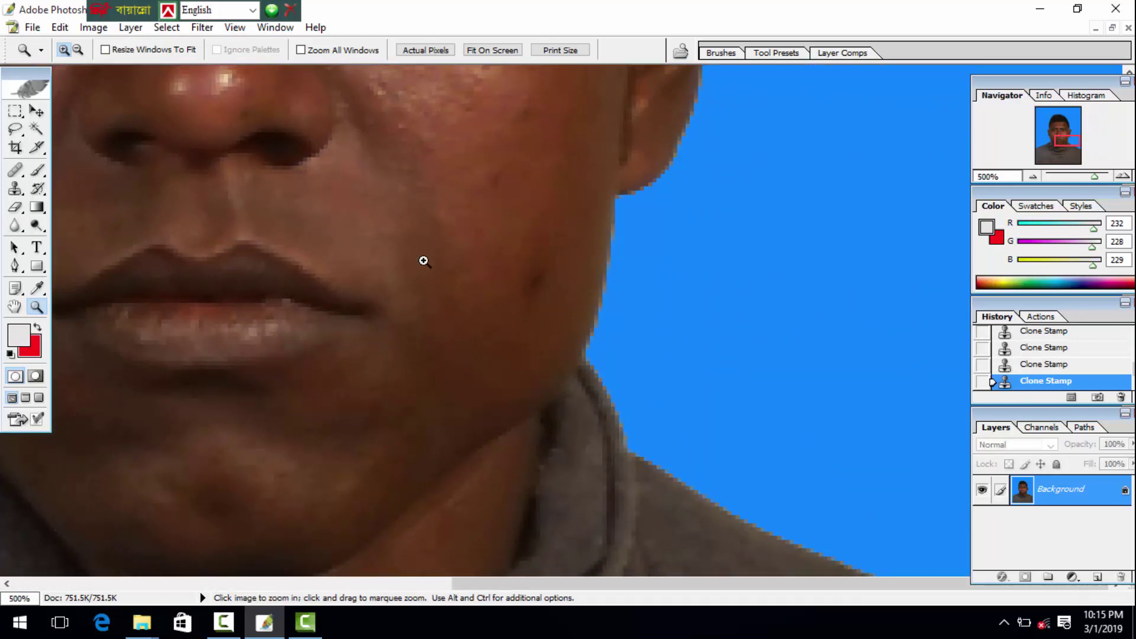
Set the Clone Stamp to brush size 9, 49% opacity and 59% flow.
click(15, 197)
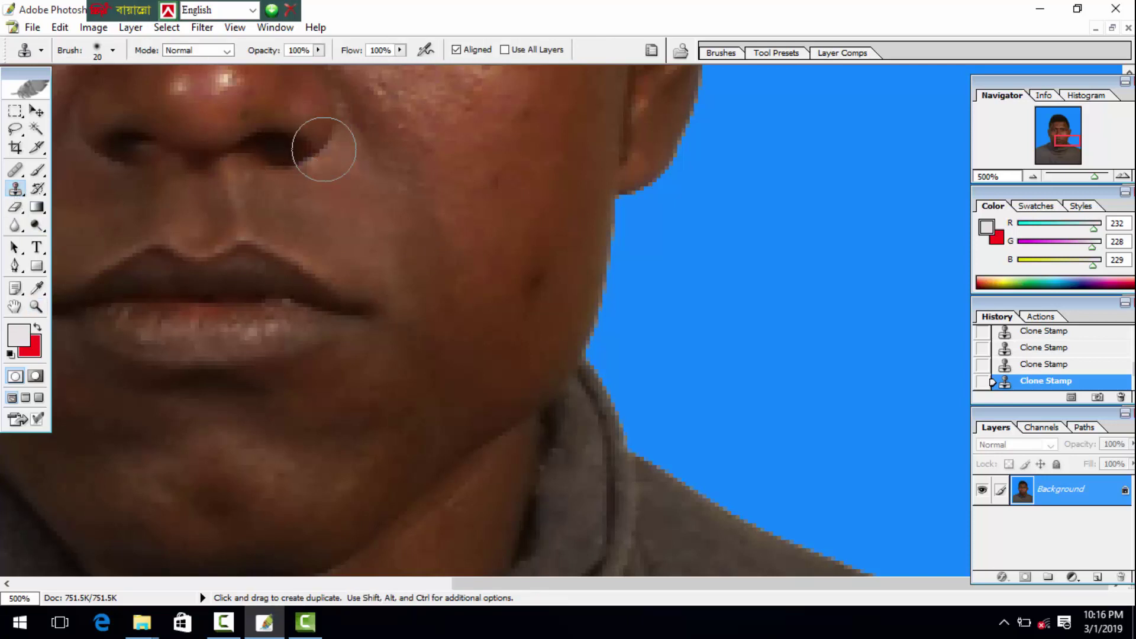
key(bracketleft)
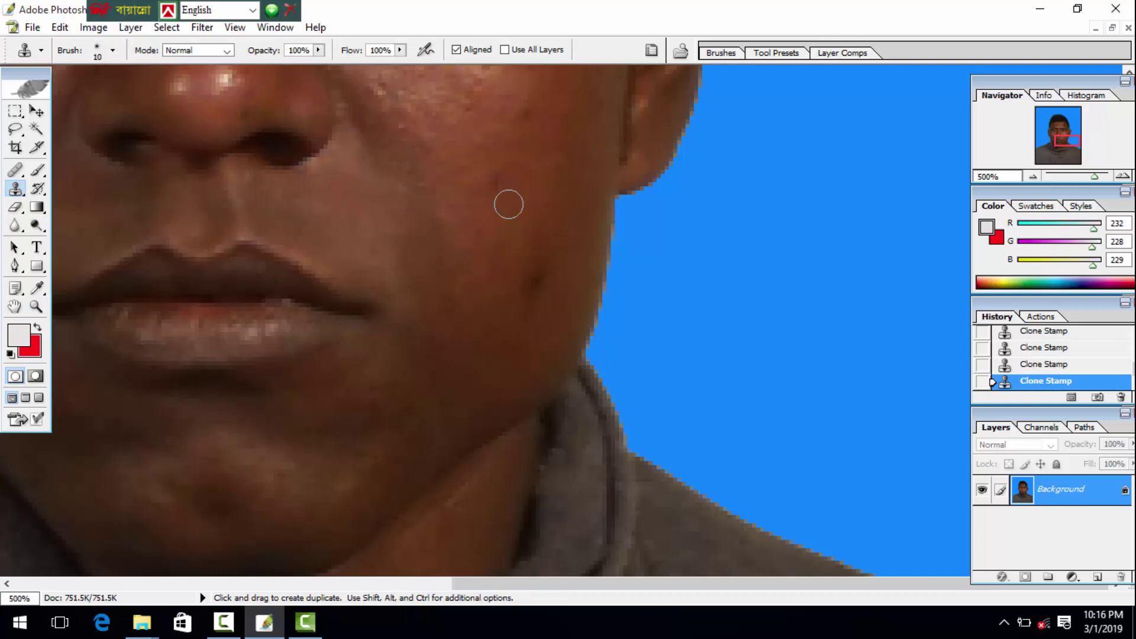
key(bracketleft)
click(319, 50)
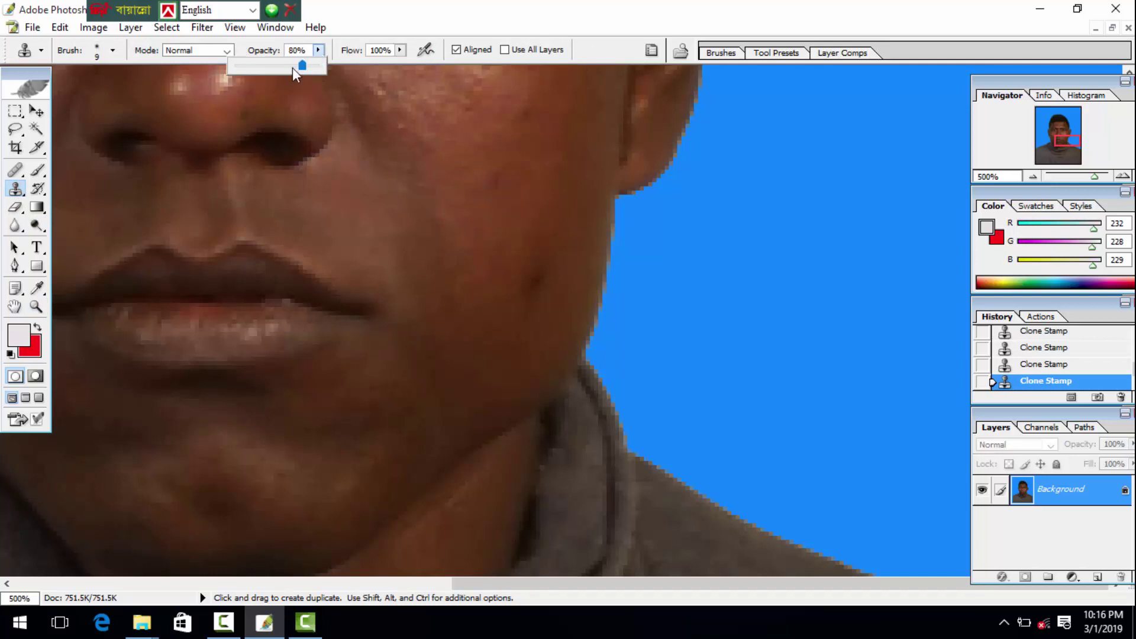
drag(276, 72, 275, 72)
click(400, 50)
drag(396, 66, 365, 72)
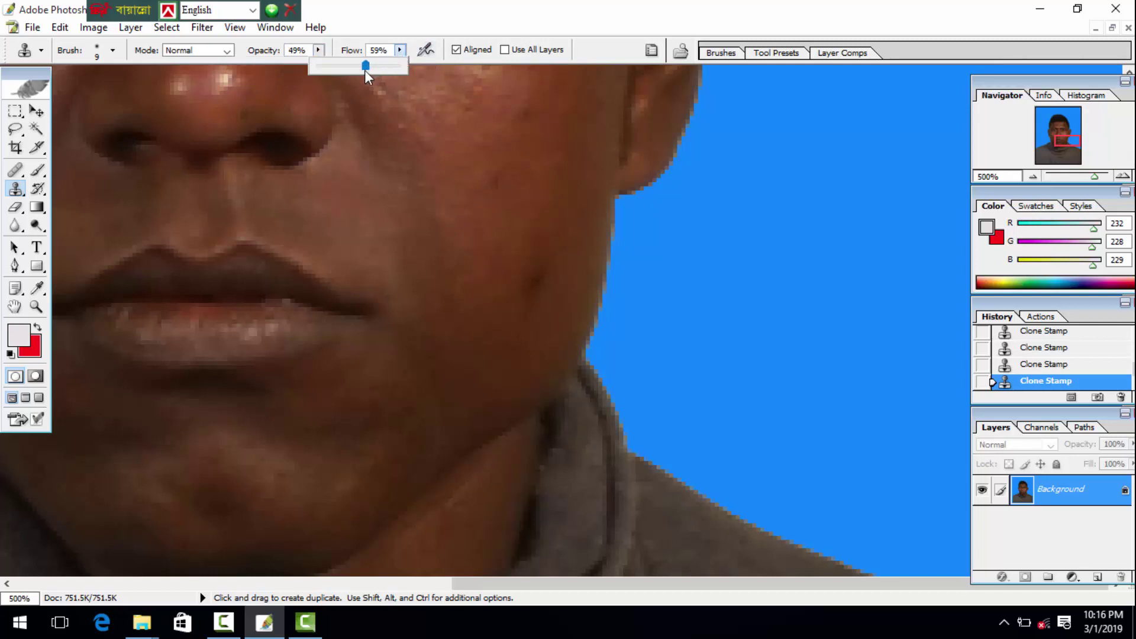
Sample clean cheek skin and clone over the shine on the nose.
key(alt)
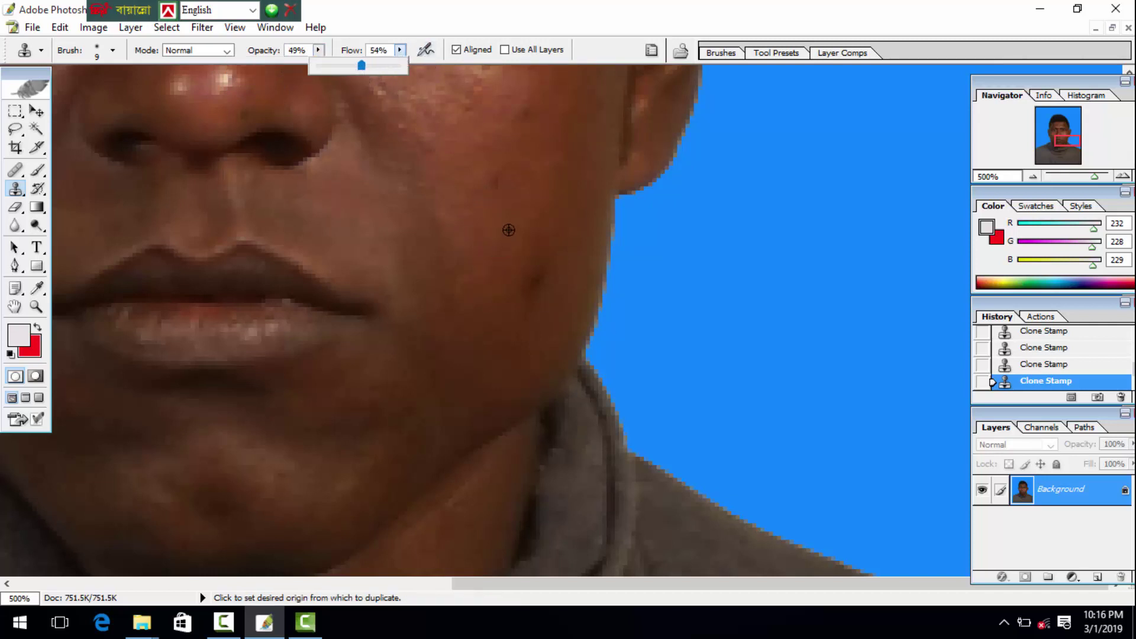
alt+click(525, 244)
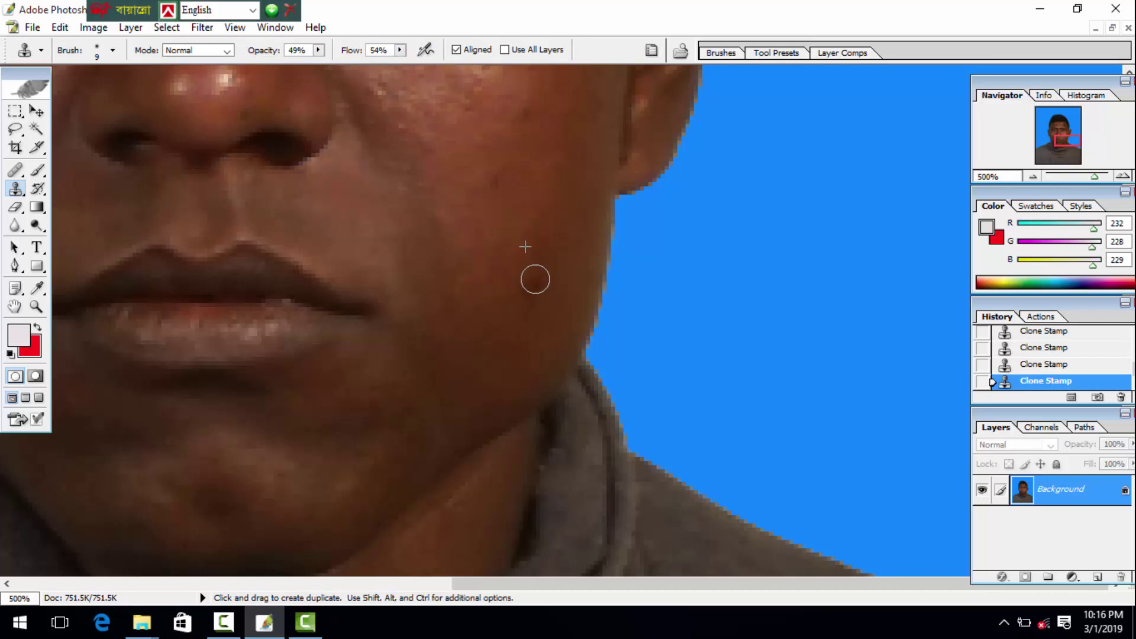
key(space)
drag(459, 238, 517, 366)
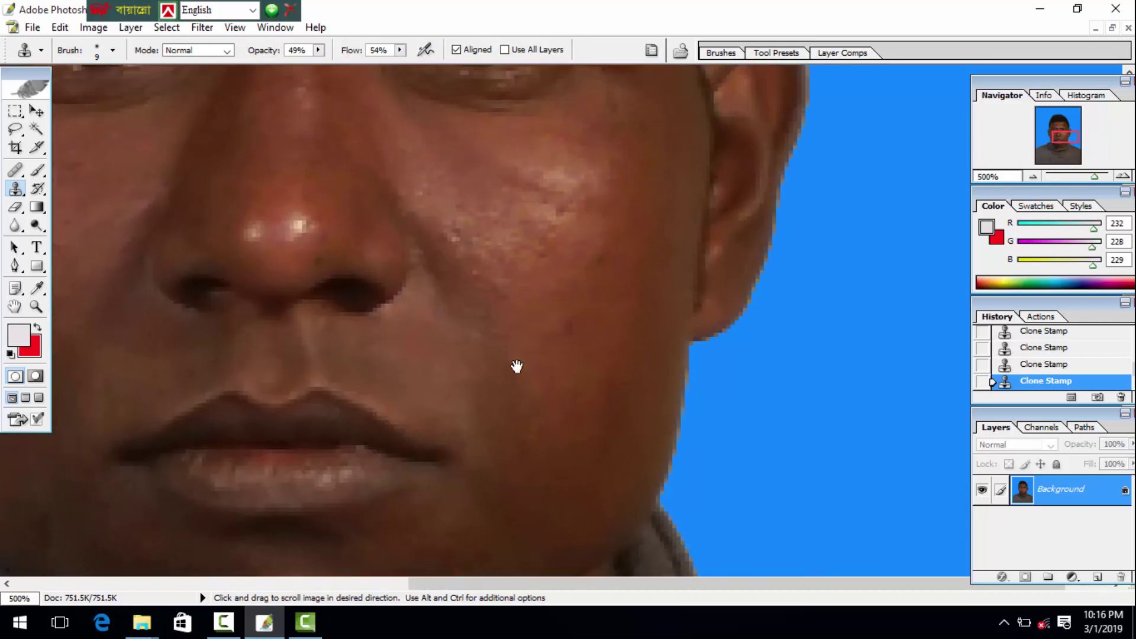
drag(520, 320, 545, 368)
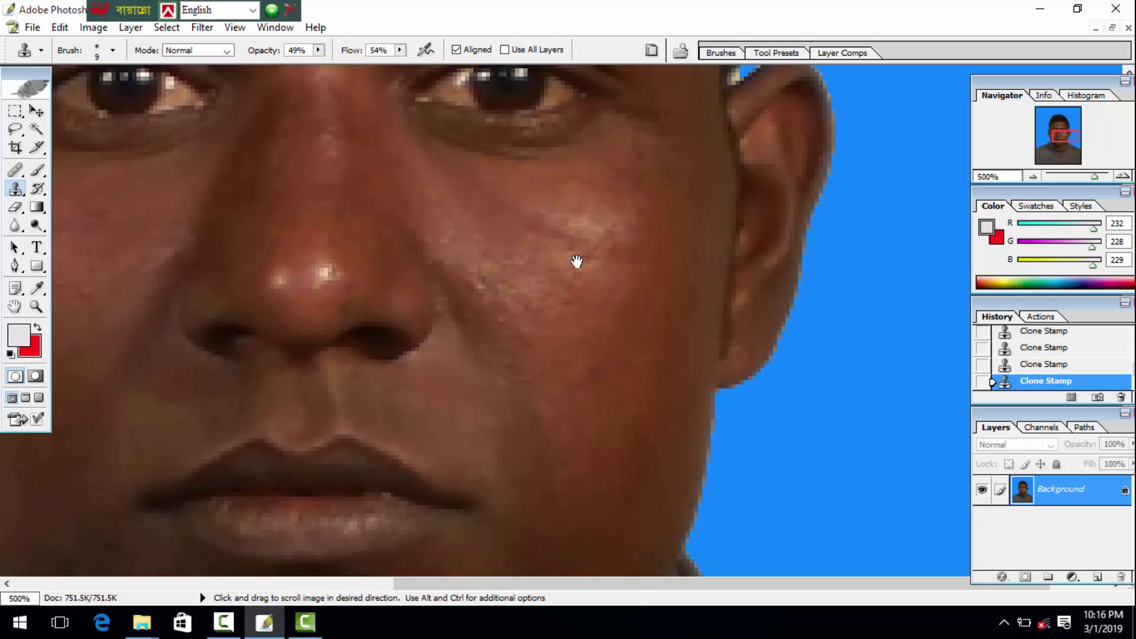
drag(576, 261, 690, 363)
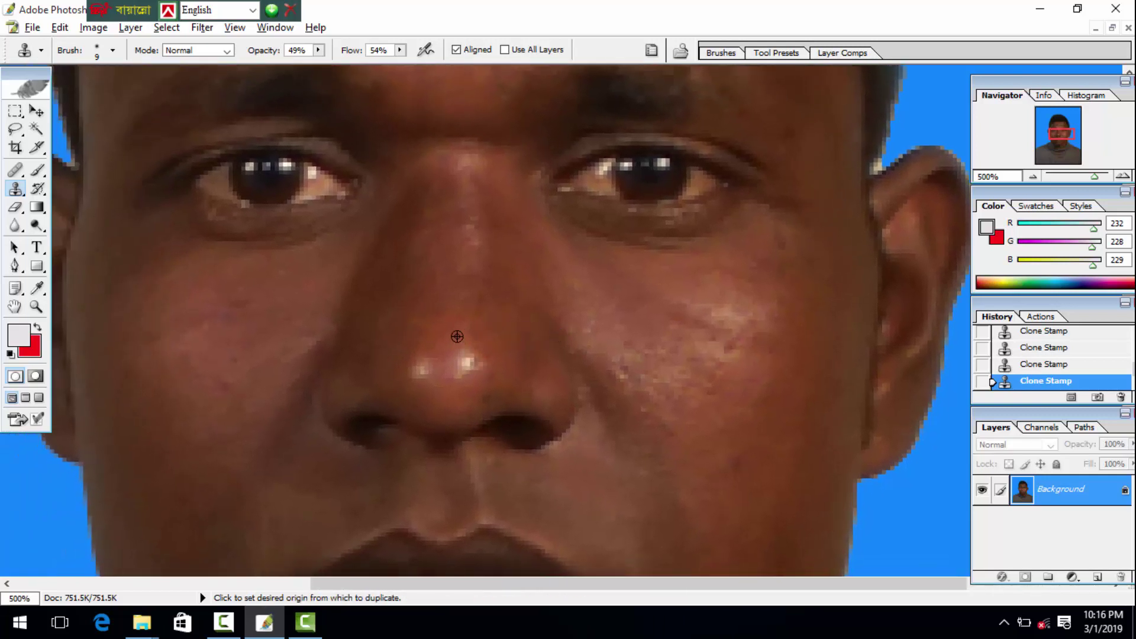
alt+click(456, 329)
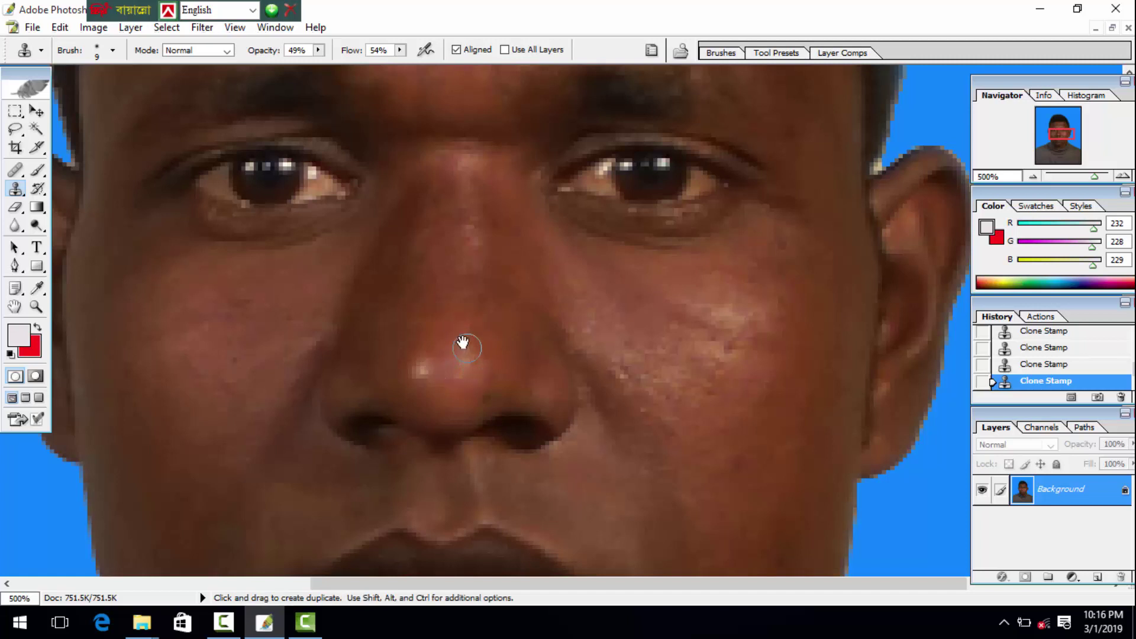
mouse_move(464, 343)
mouse_down()
mouse_move(491, 324)
mouse_move(486, 404)
mouse_move(513, 475)
mouse_up()
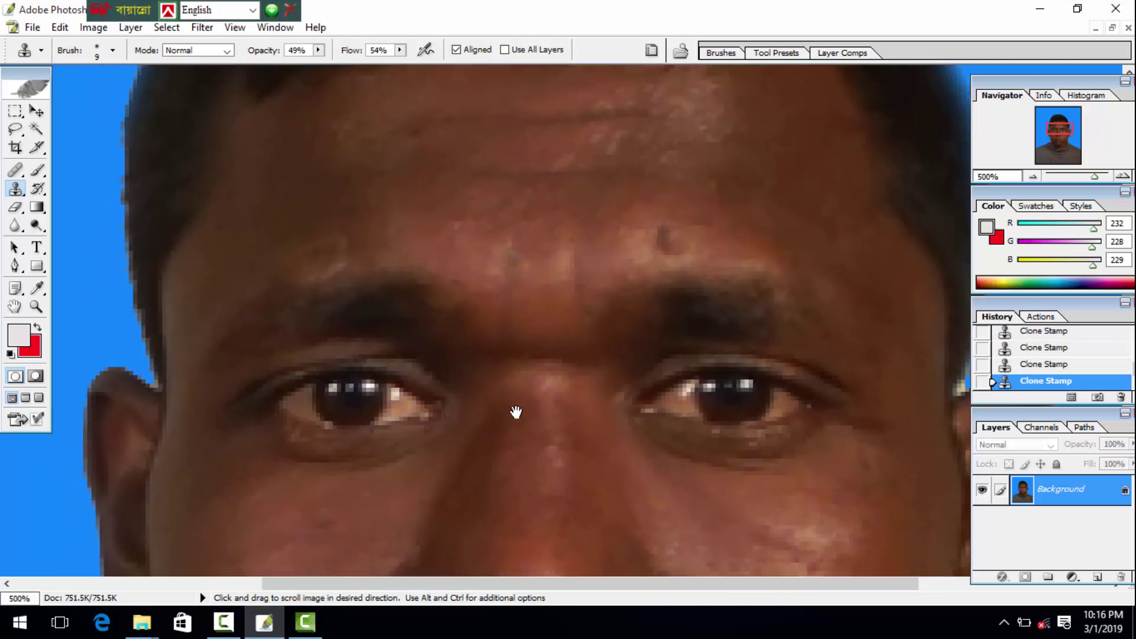
Clone clean skin over the forehead spots and blemishes near the hairline.
alt+click(624, 225)
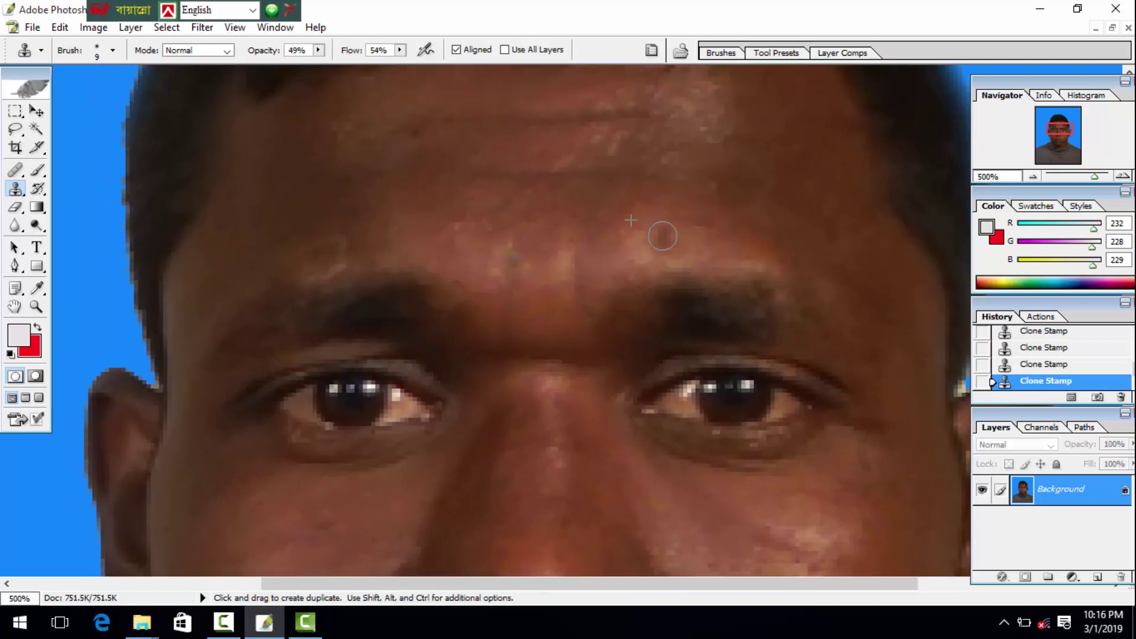
drag(663, 236, 736, 219)
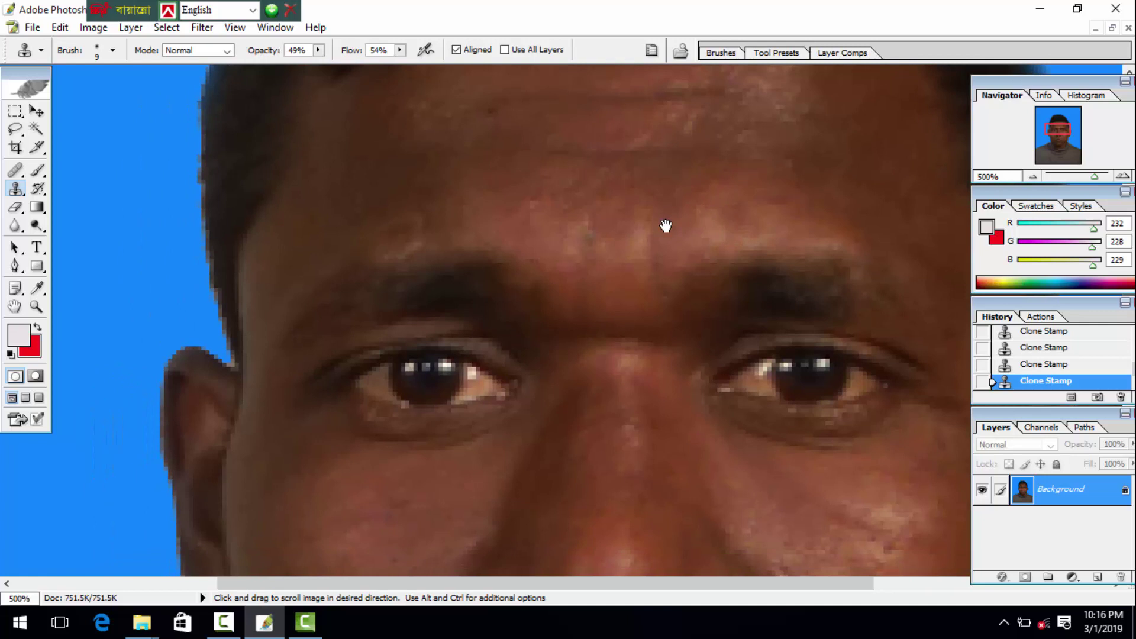
alt+click(427, 207)
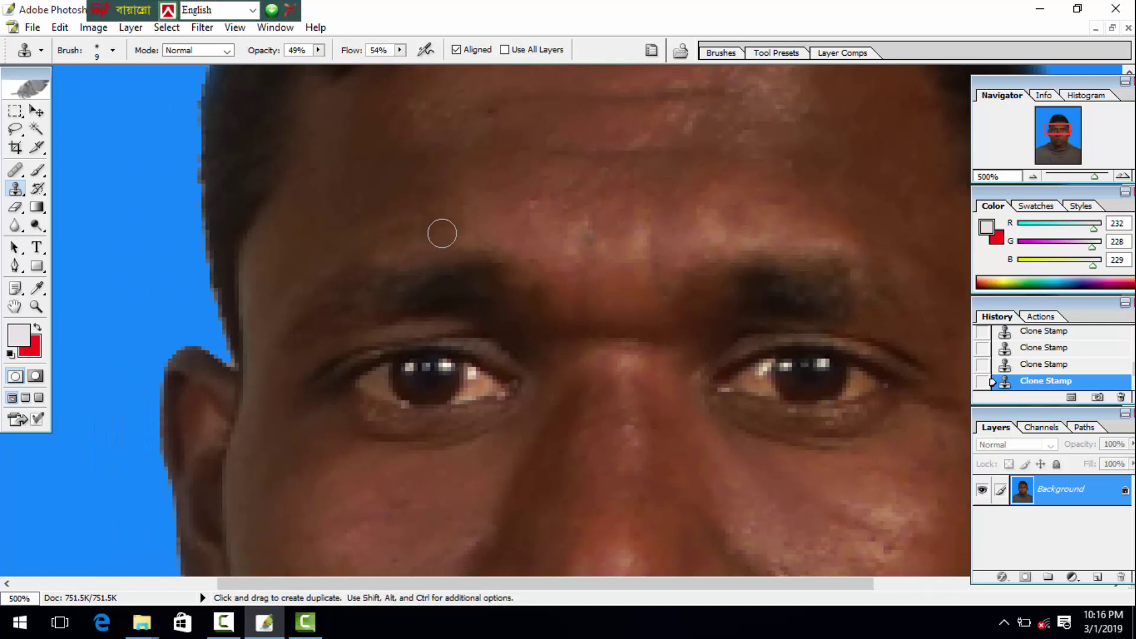
drag(442, 233, 365, 231)
alt+click(480, 222)
mouse_move(524, 247)
mouse_down()
mouse_move(514, 228)
mouse_move(576, 229)
mouse_move(518, 302)
mouse_up()
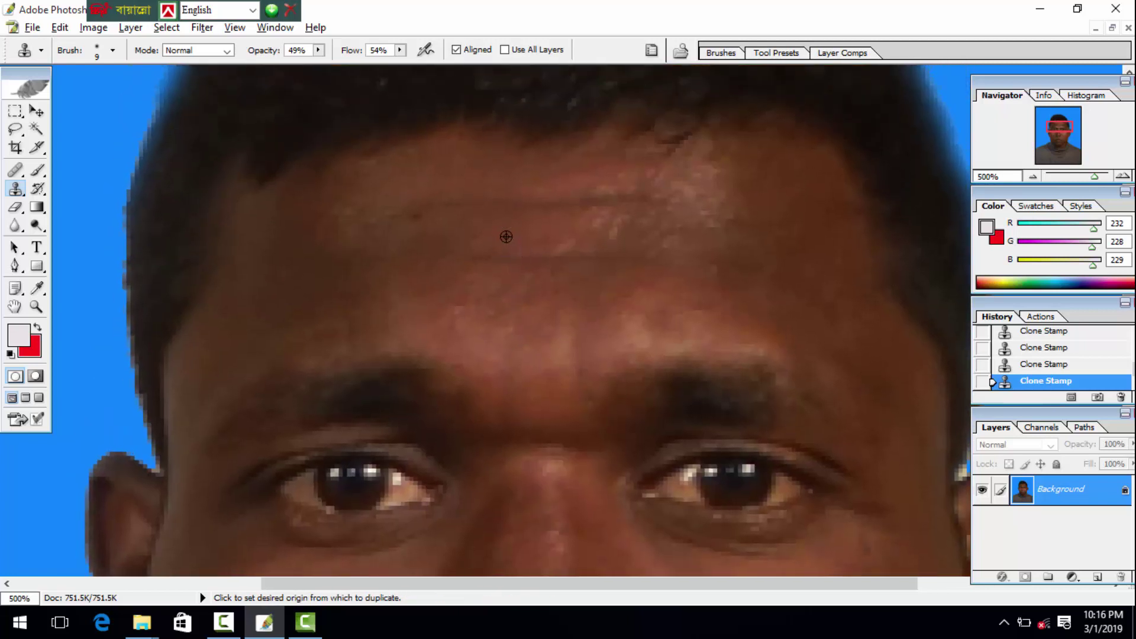
alt+click(490, 179)
scroll(626, 196, down, 1)
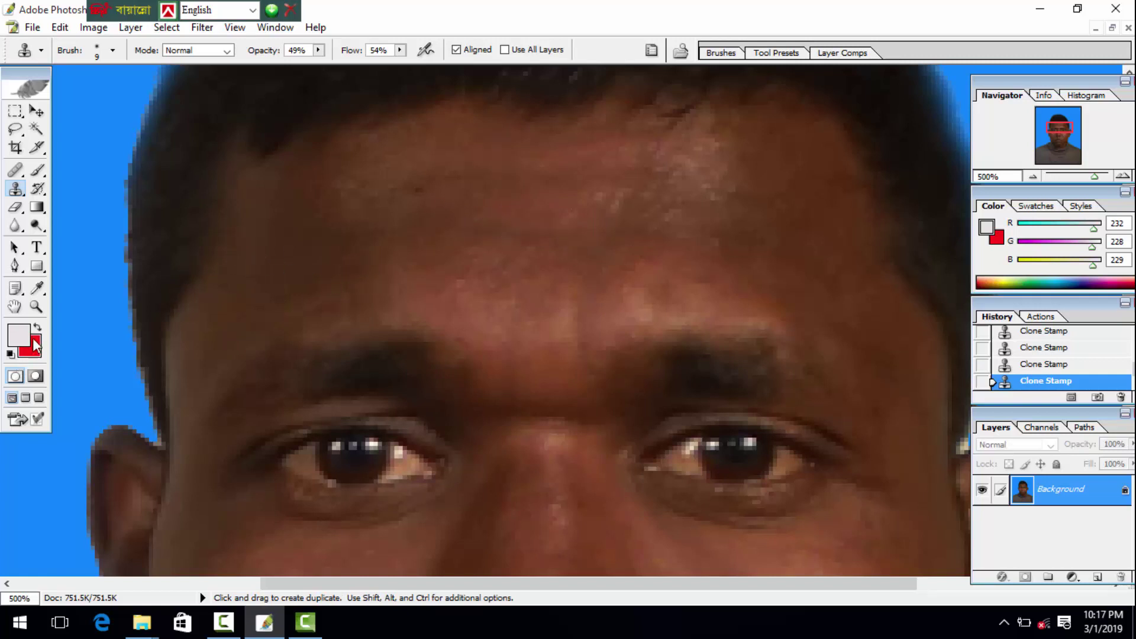
Zoom out to 200% to frame the whole retouched face, then open the Image menu.
click(36, 306)
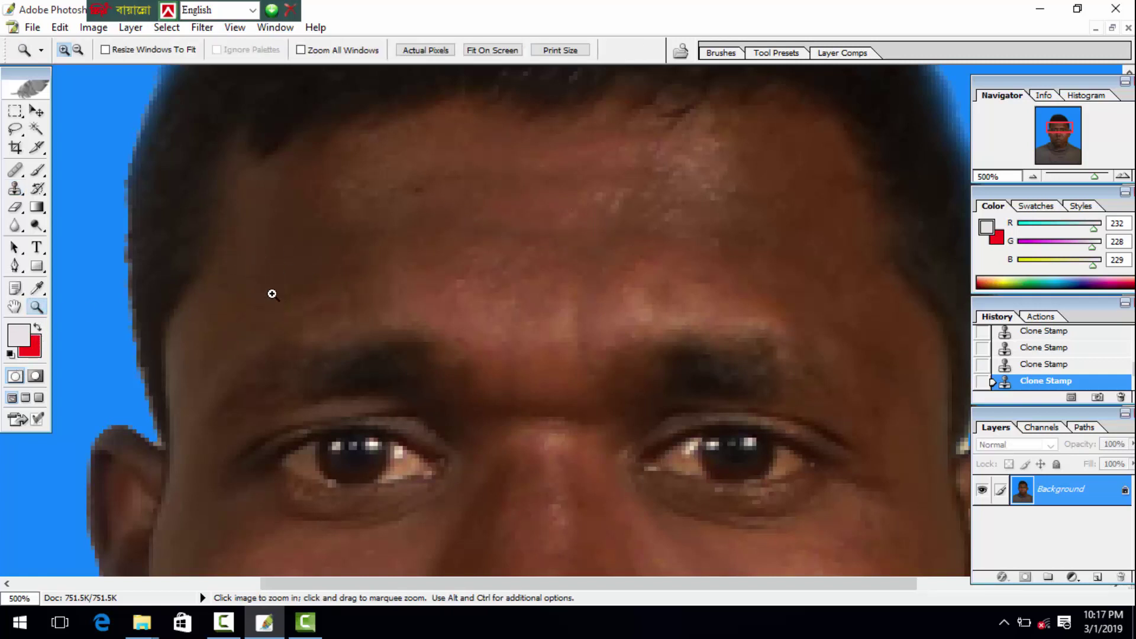
click(78, 50)
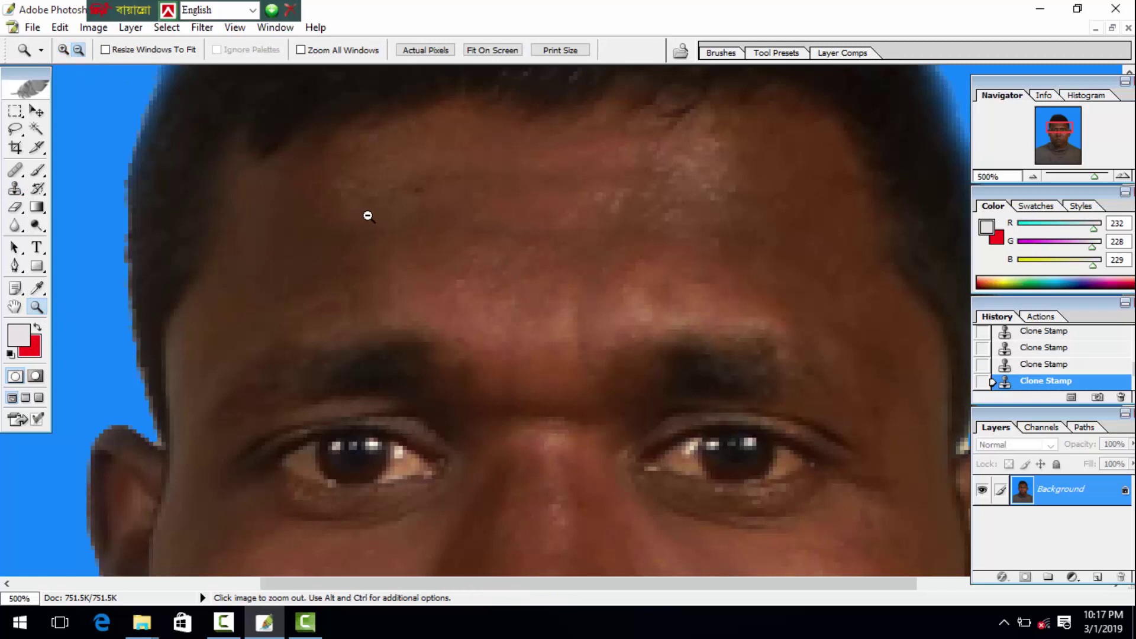
click(371, 216)
click(371, 216)
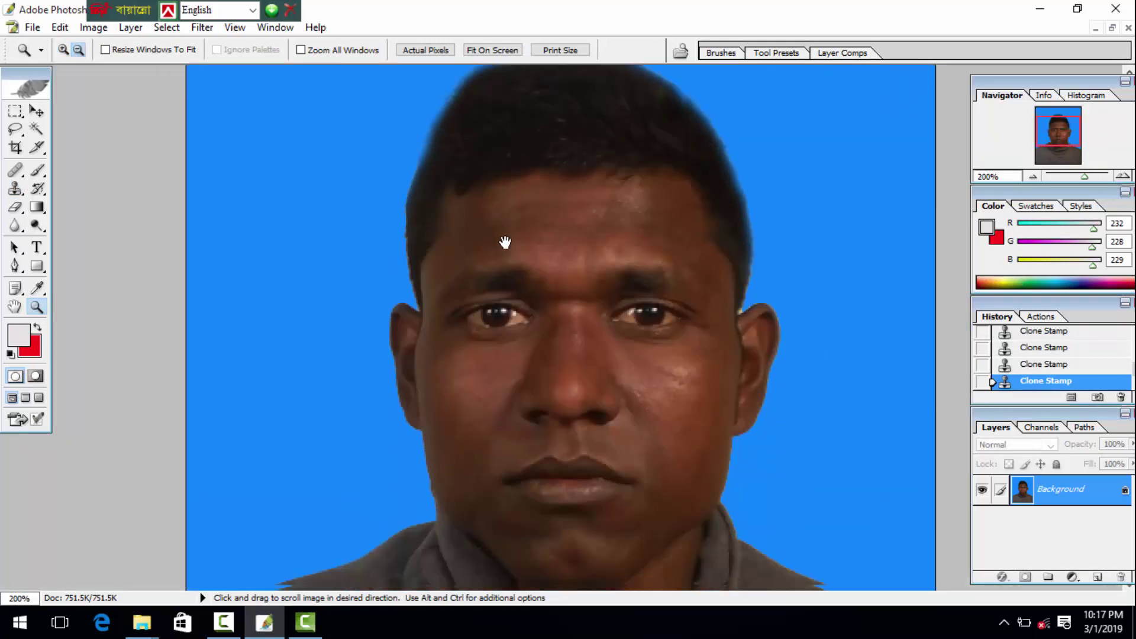
scroll(515, 310, down, 3)
mouse_move(522, 381)
mouse_down()
mouse_move(519, 281)
mouse_move(505, 464)
mouse_up()
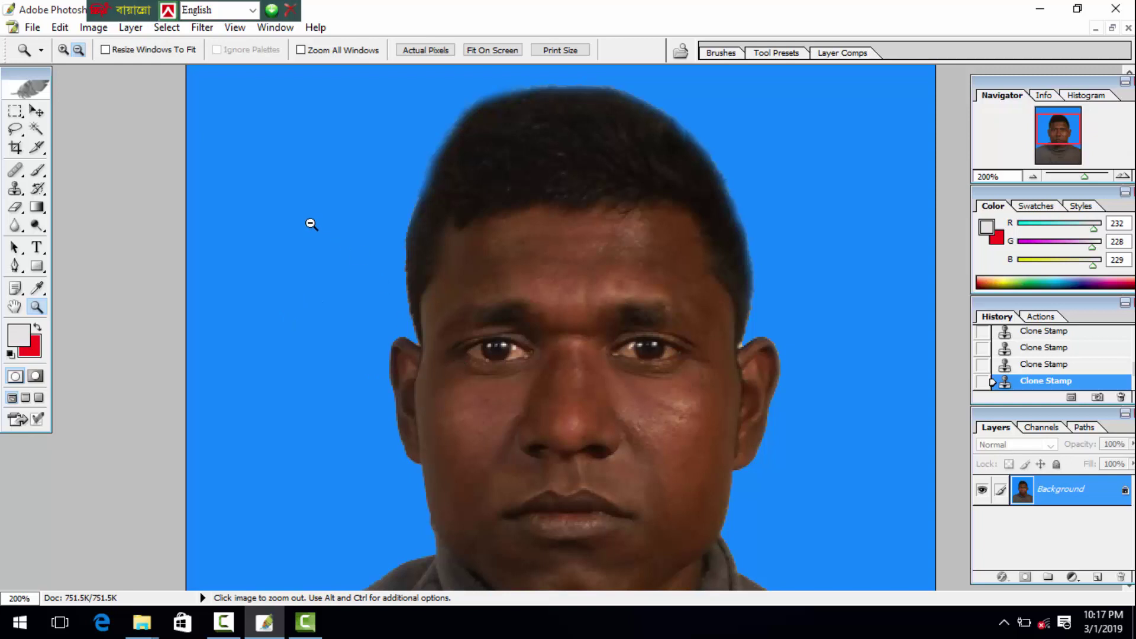
click(96, 35)
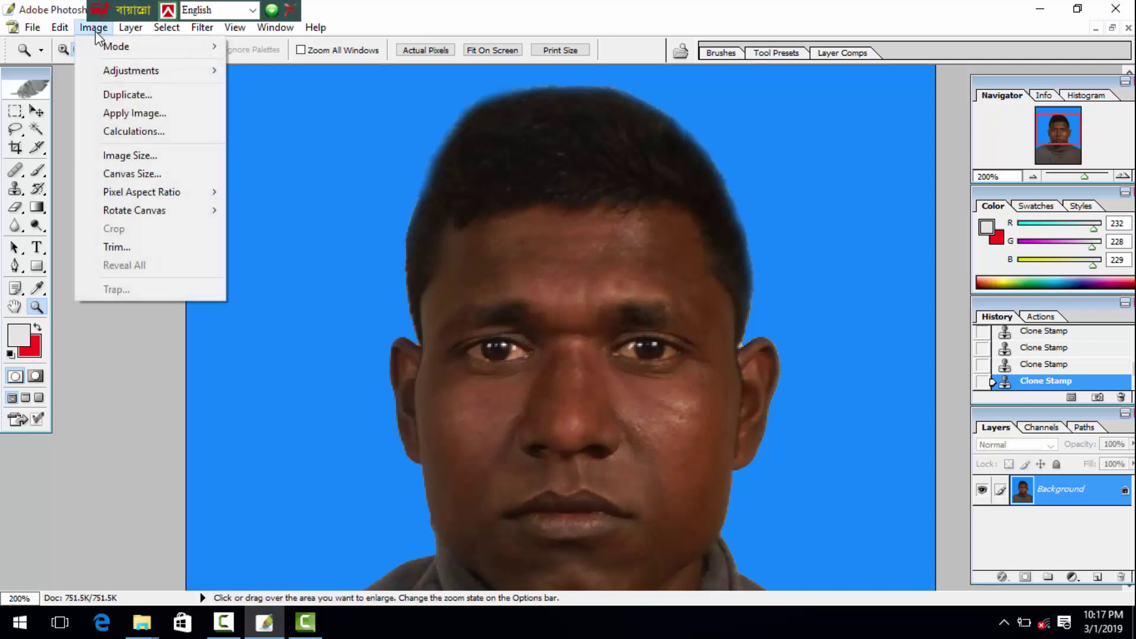
mouse_move(130, 70)
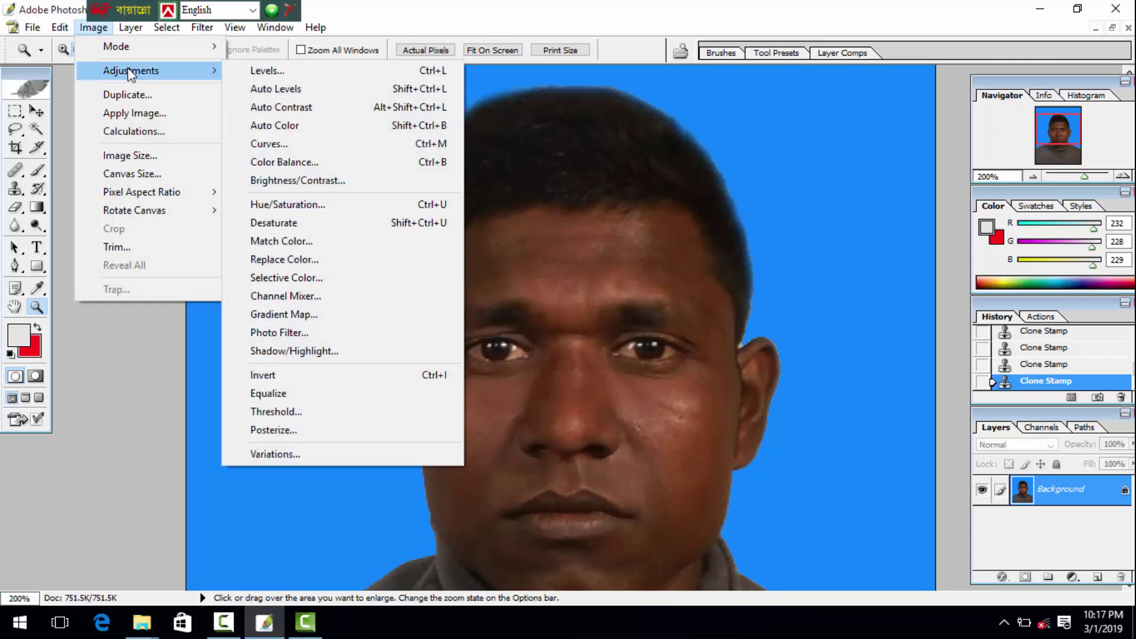
Apply Brightness/Contrast with brightness +35 and contrast +25.
click(283, 181)
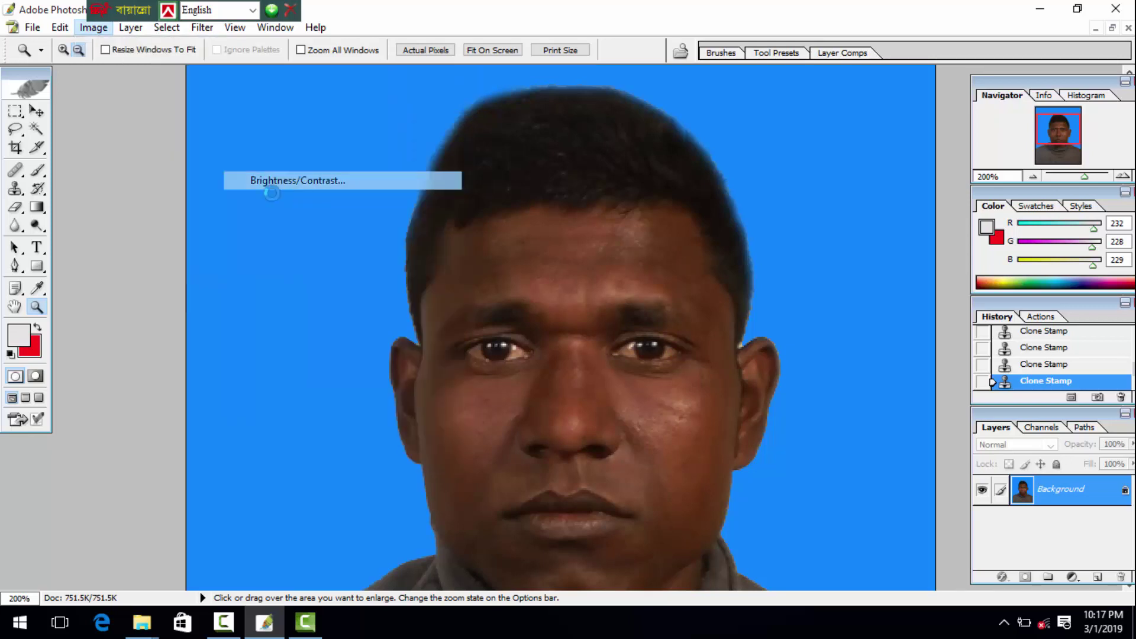
drag(785, 260, 866, 218)
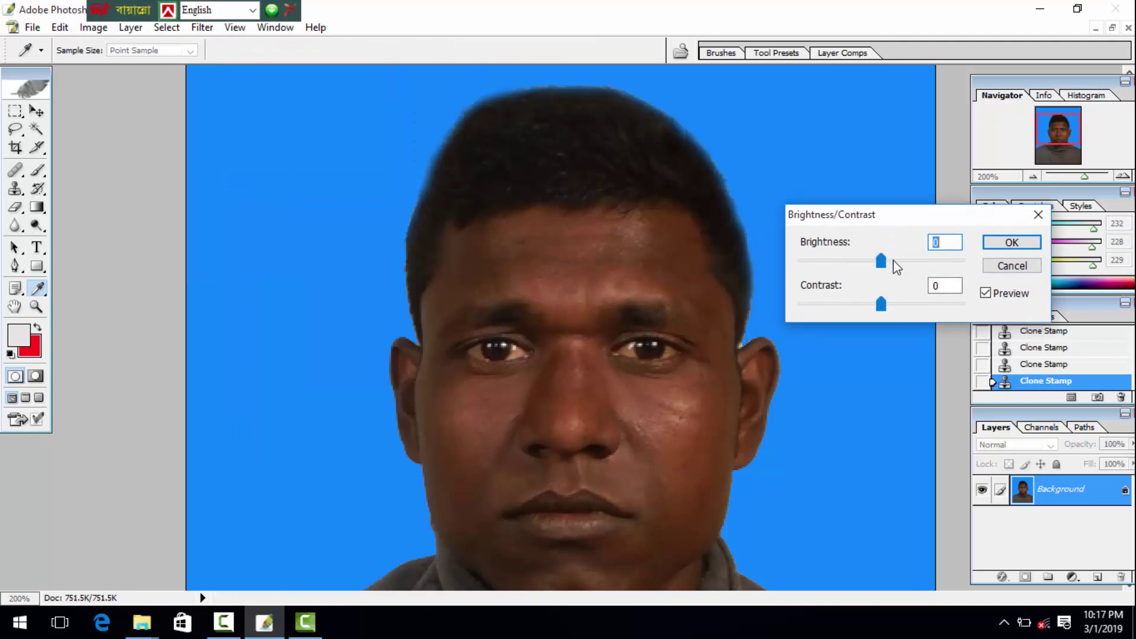
click(897, 261)
drag(881, 261, 913, 262)
click(881, 303)
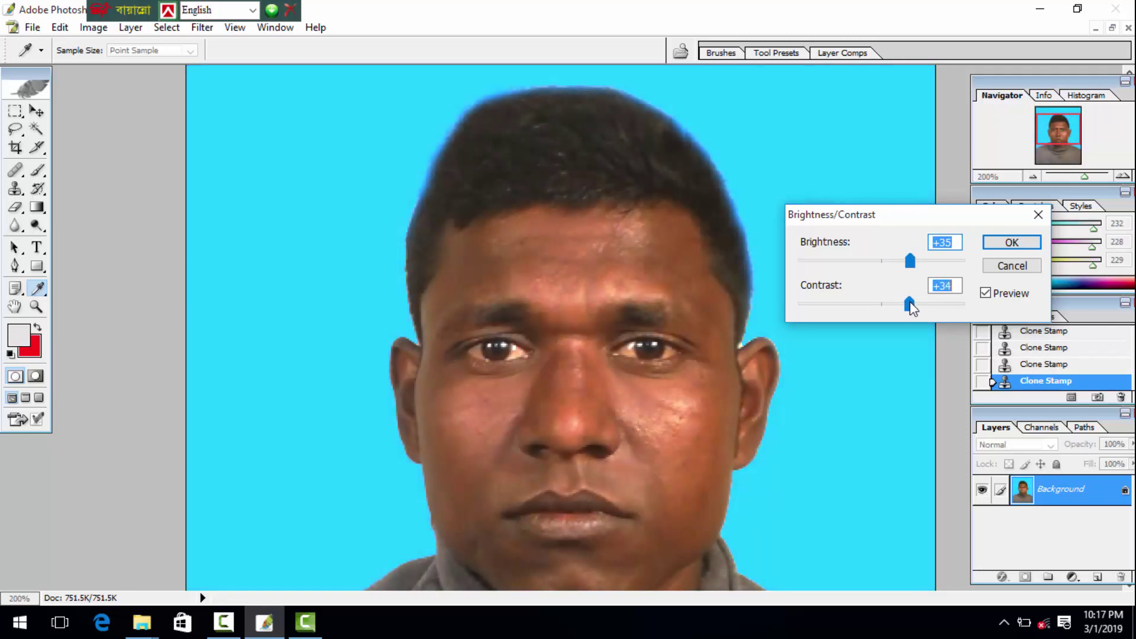
drag(882, 303, 920, 305)
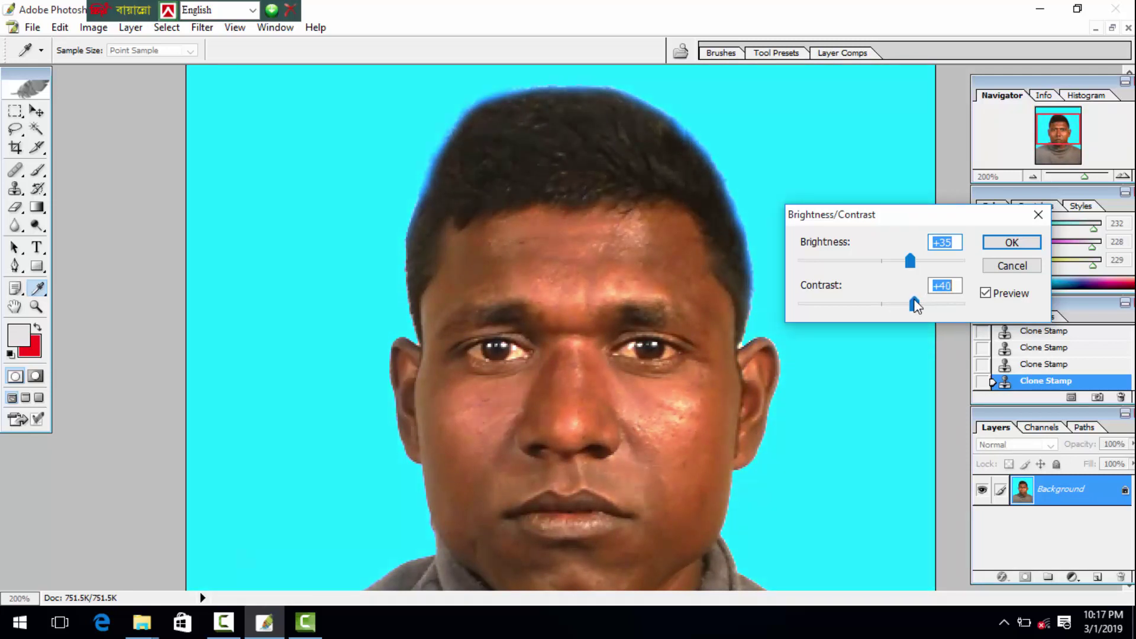
drag(908, 306, 904, 305)
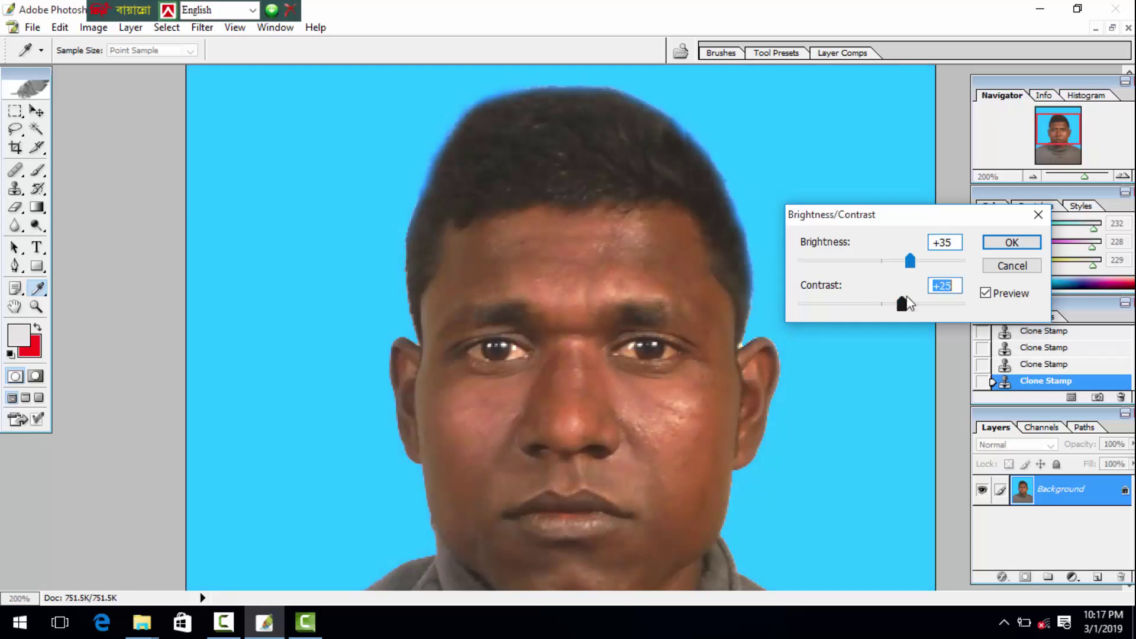
click(1013, 245)
key(z)
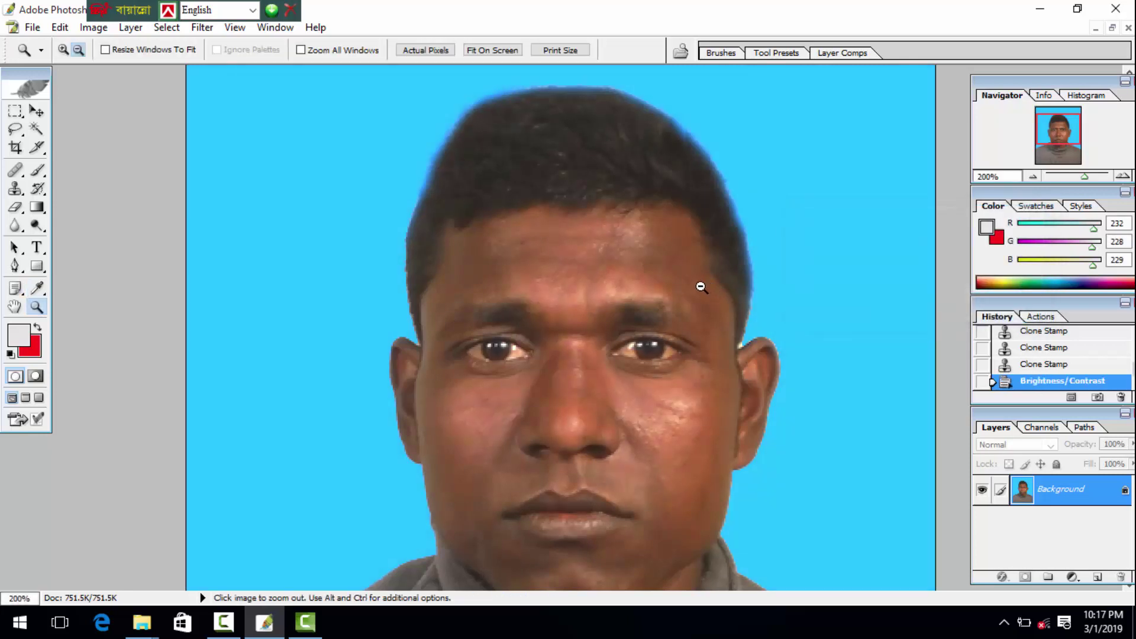
alt+click(685, 285)
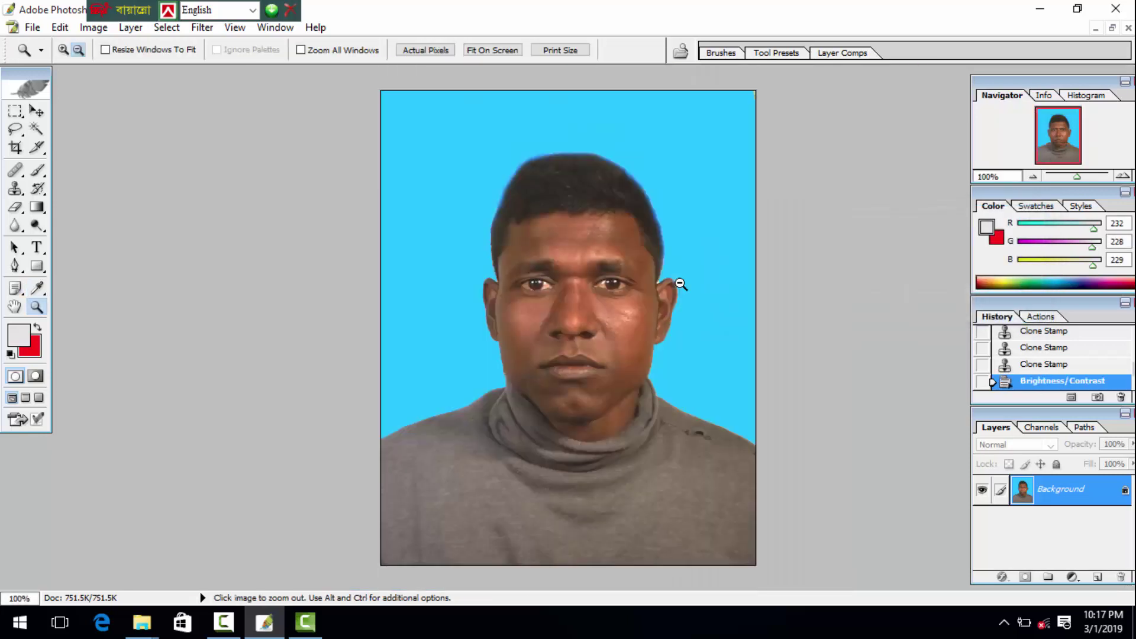
alt+click(641, 268)
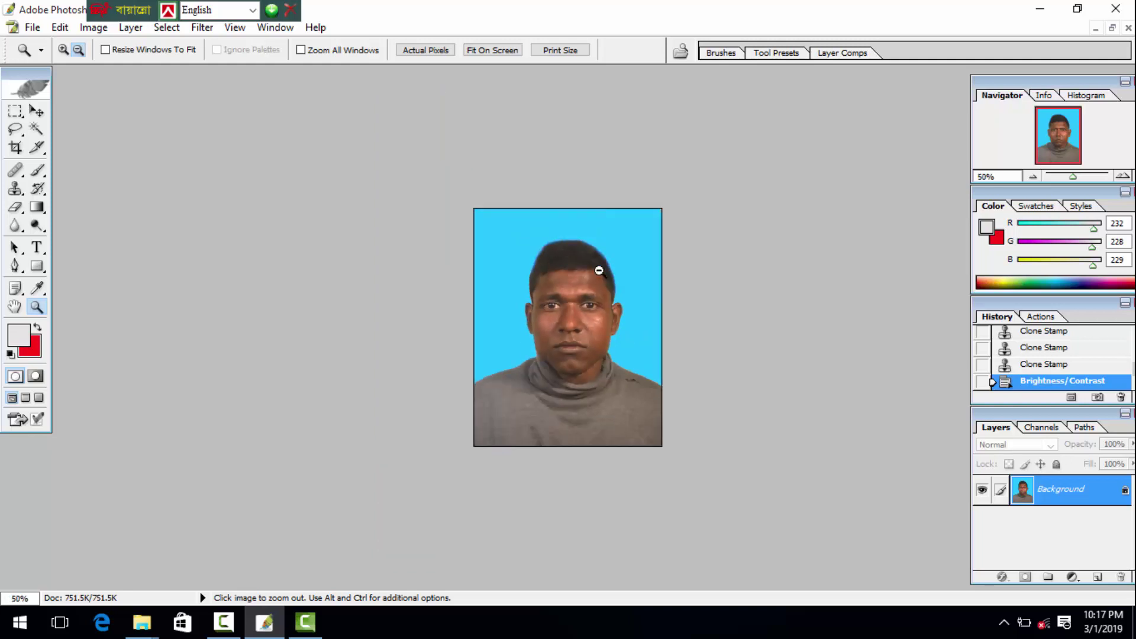
click(63, 50)
click(592, 370)
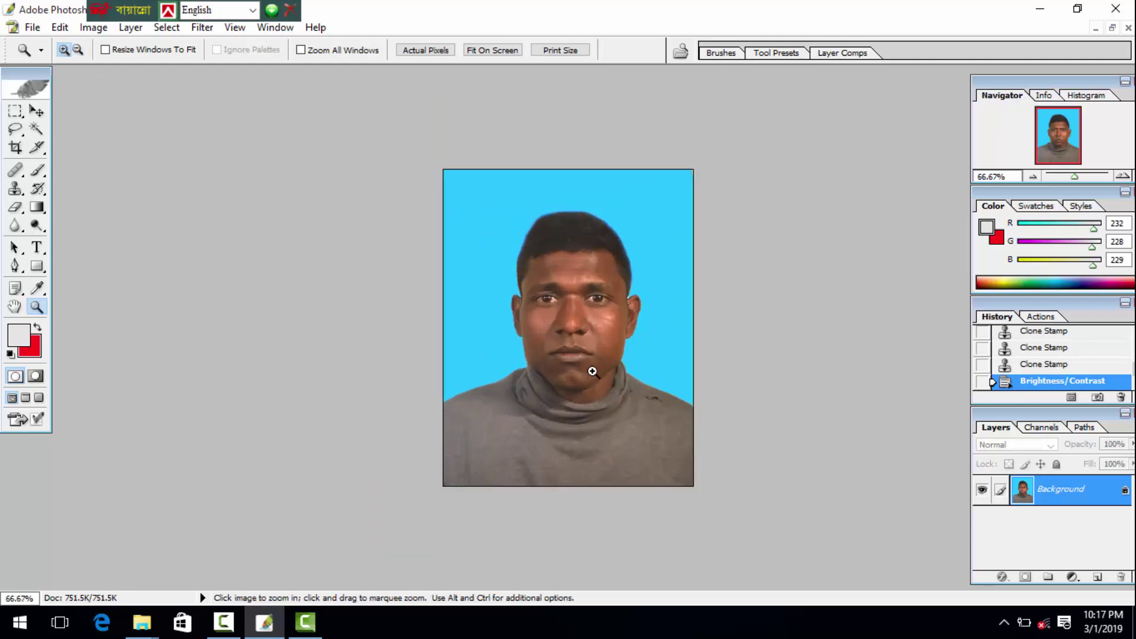
click(593, 371)
click(621, 312)
scroll(624, 355, up, 3)
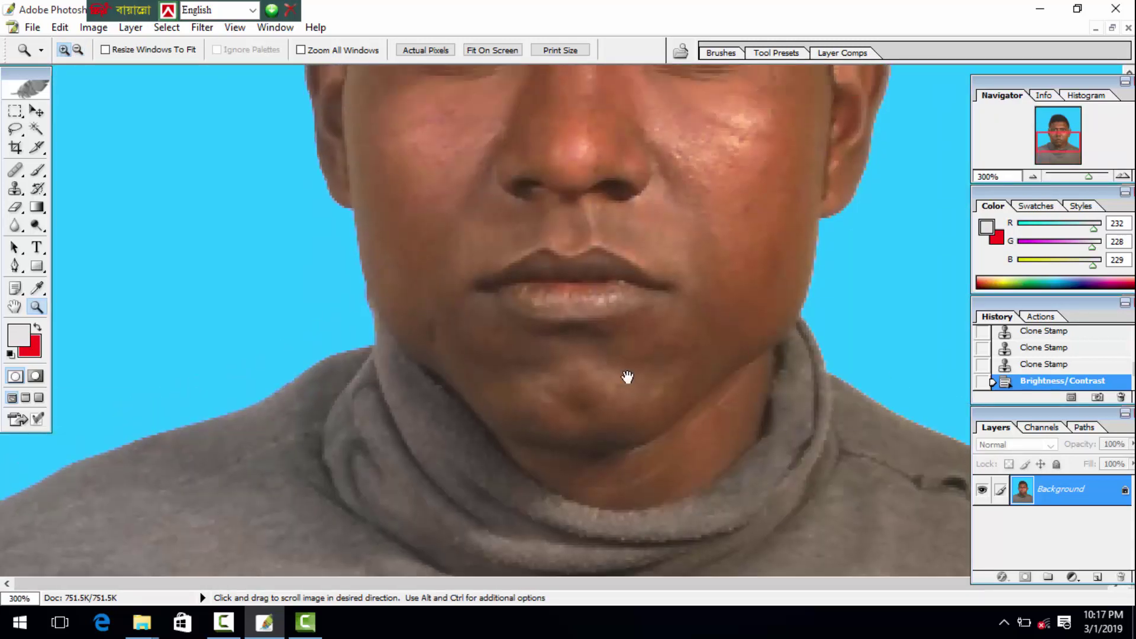
alt+click(603, 334)
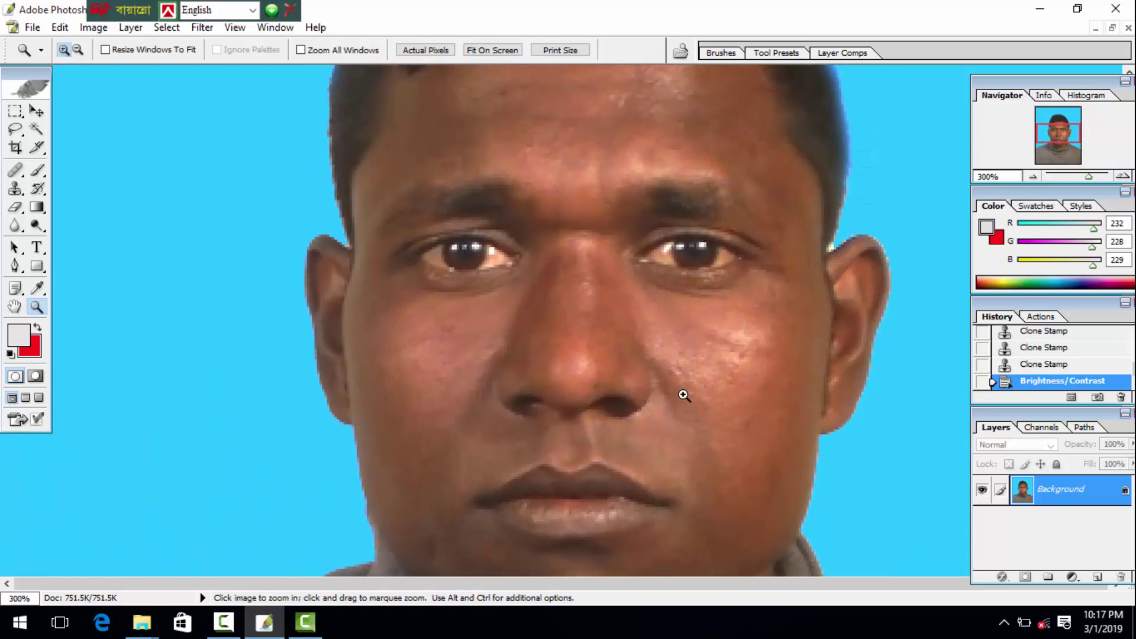
click(680, 391)
drag(529, 288, 504, 247)
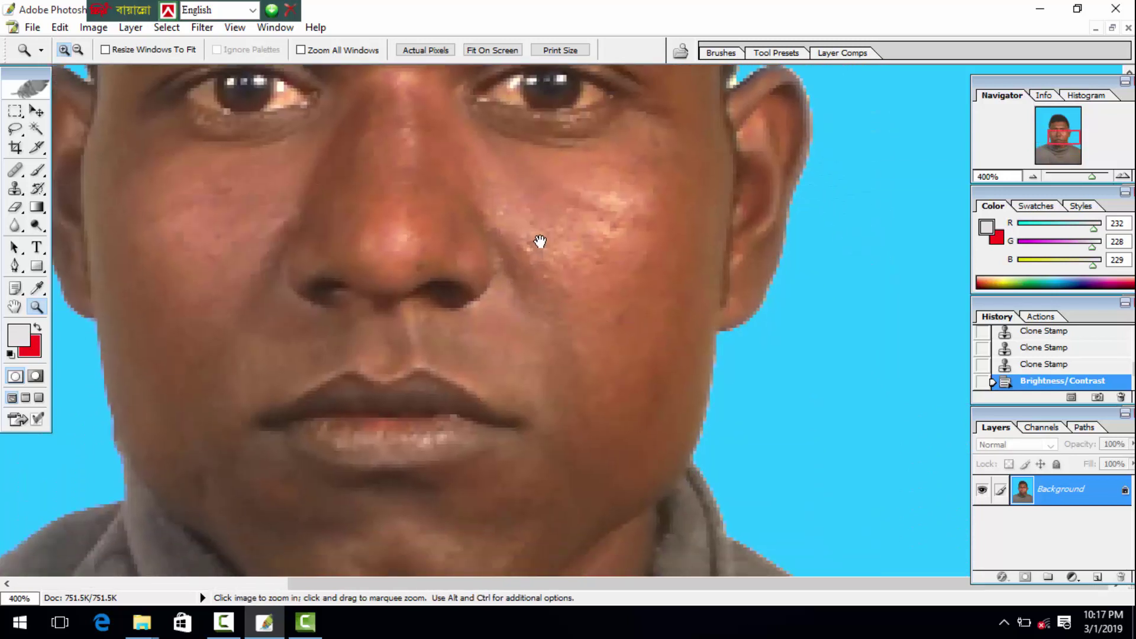
Clone clean skin with a 30 px Clone Stamp brush over the cheek blemishes.
key(s)
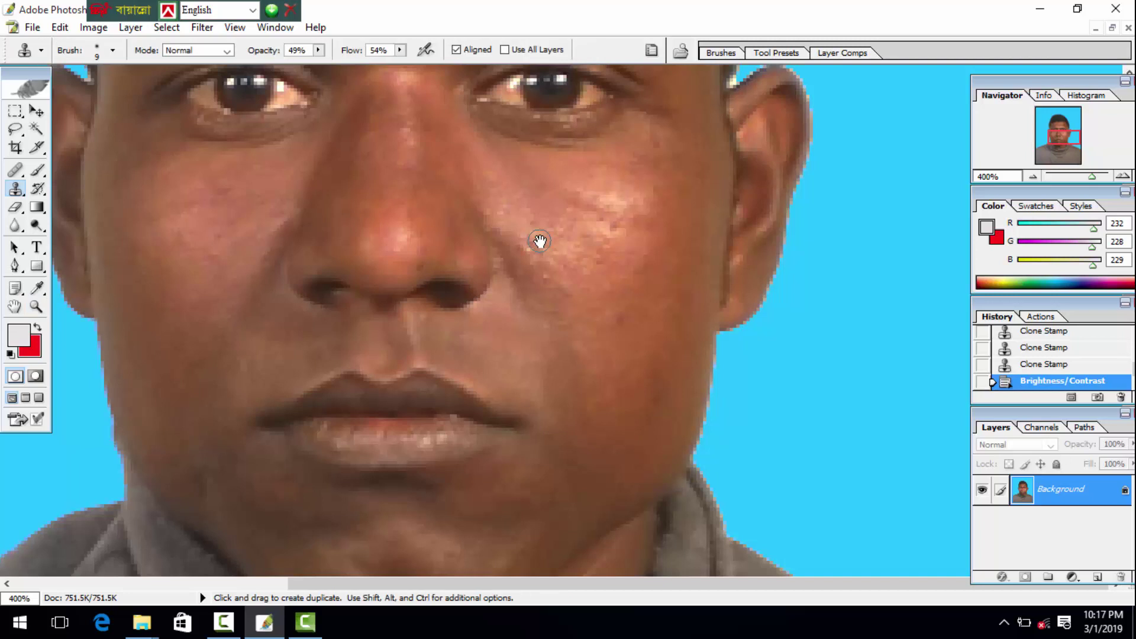
key(bracketright)
key(bracketright)
key(bracketright)
alt+click(578, 193)
click(542, 242)
click(529, 266)
click(516, 241)
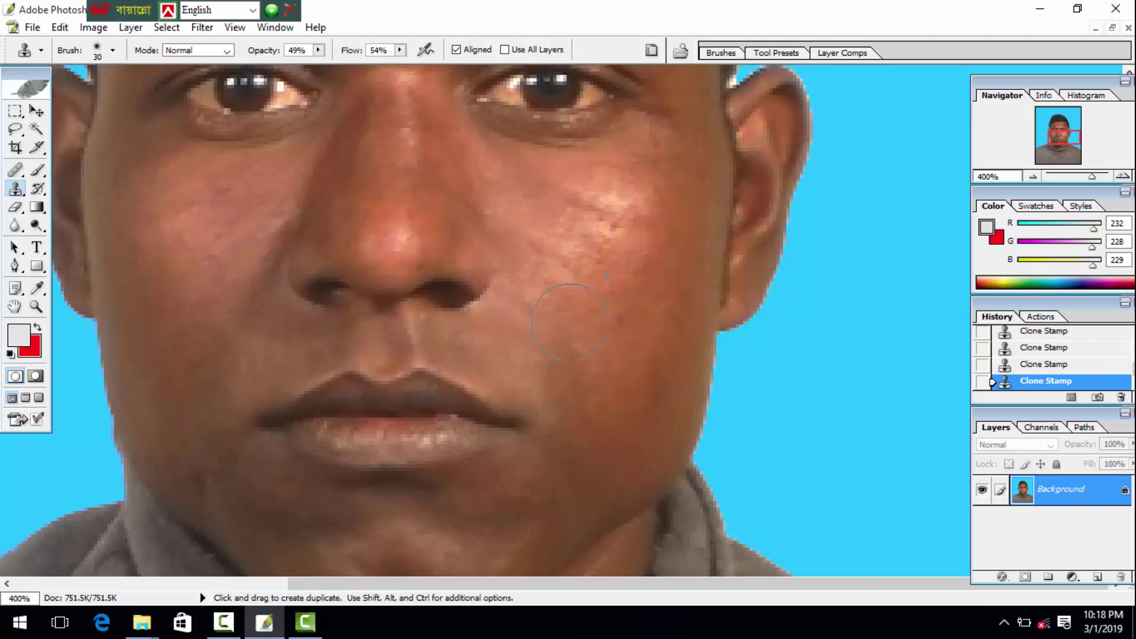
drag(477, 226, 636, 241)
alt+click(351, 218)
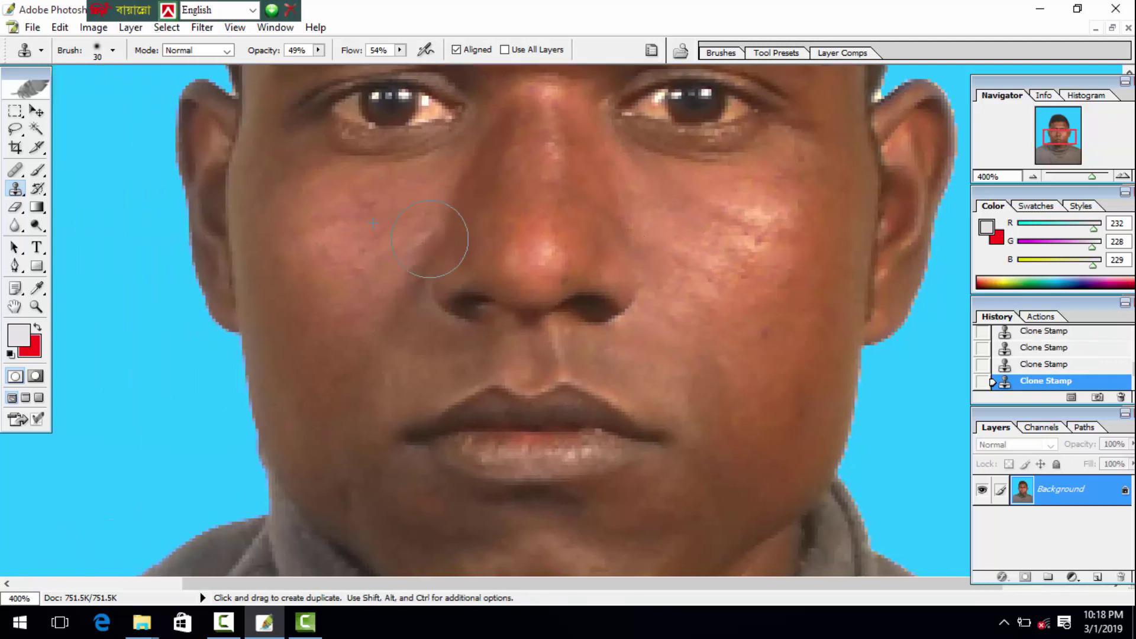
Clone clean skin over the chin blemishes and the bright cheek patch, undoing one bad stroke.
mouse_move(389, 329)
mouse_down()
mouse_move(421, 250)
mouse_move(489, 304)
mouse_move(482, 210)
mouse_move(530, 193)
mouse_move(375, 203)
mouse_up()
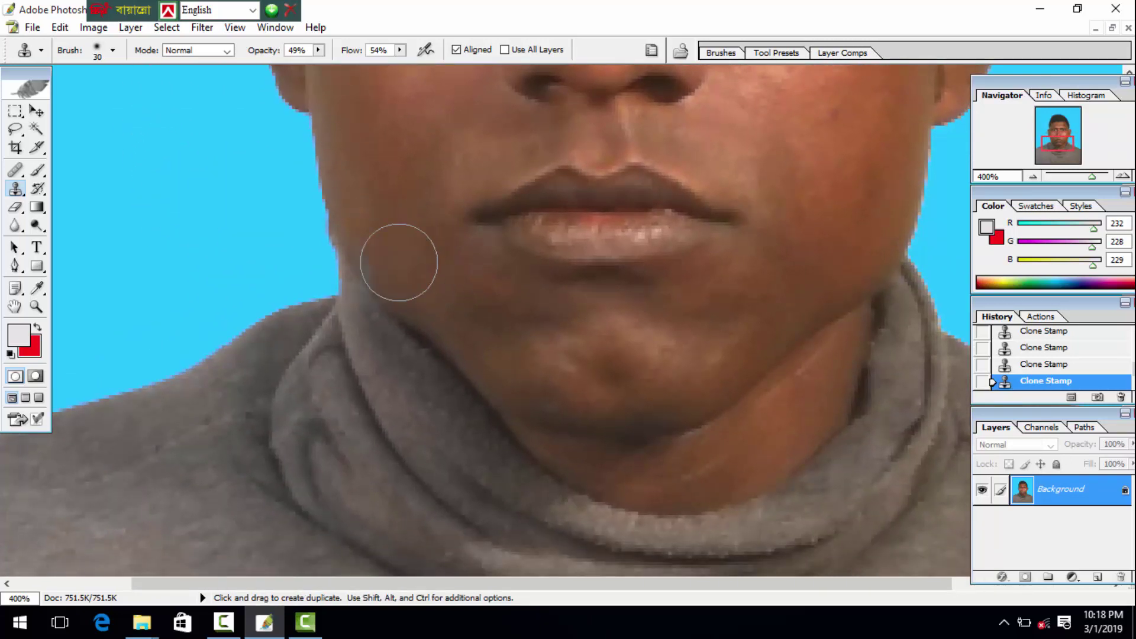
mouse_move(398, 258)
mouse_down()
mouse_move(517, 312)
mouse_move(540, 353)
mouse_move(505, 342)
mouse_move(598, 317)
mouse_up()
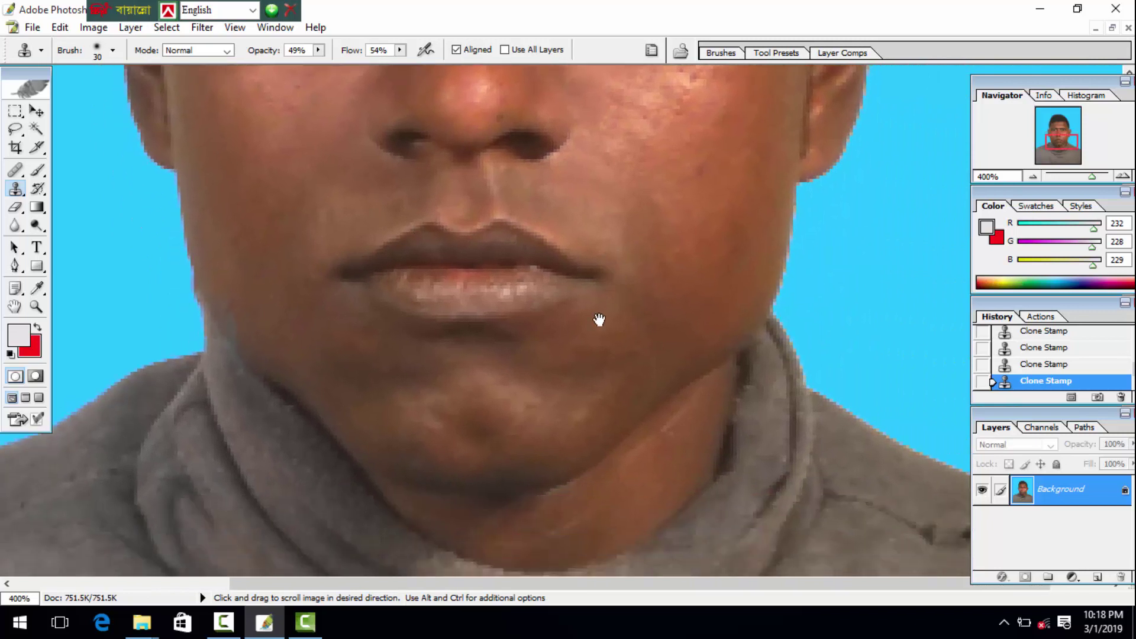
mouse_move(448, 426)
mouse_down()
mouse_move(515, 436)
mouse_move(514, 368)
mouse_up()
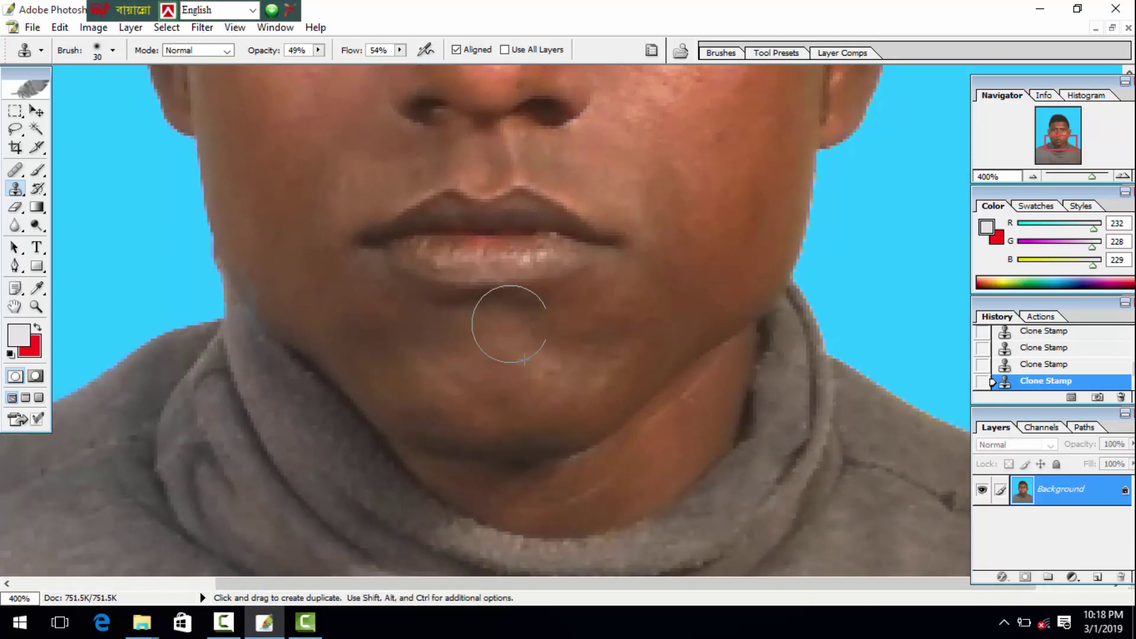
drag(634, 307, 577, 419)
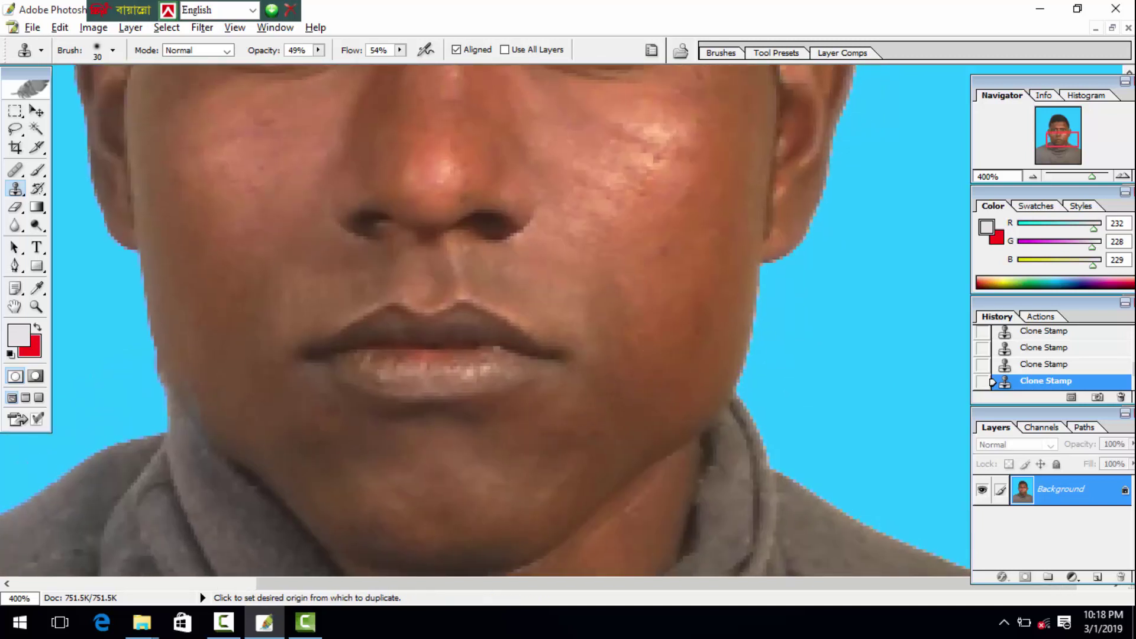
key(ctrl+z)
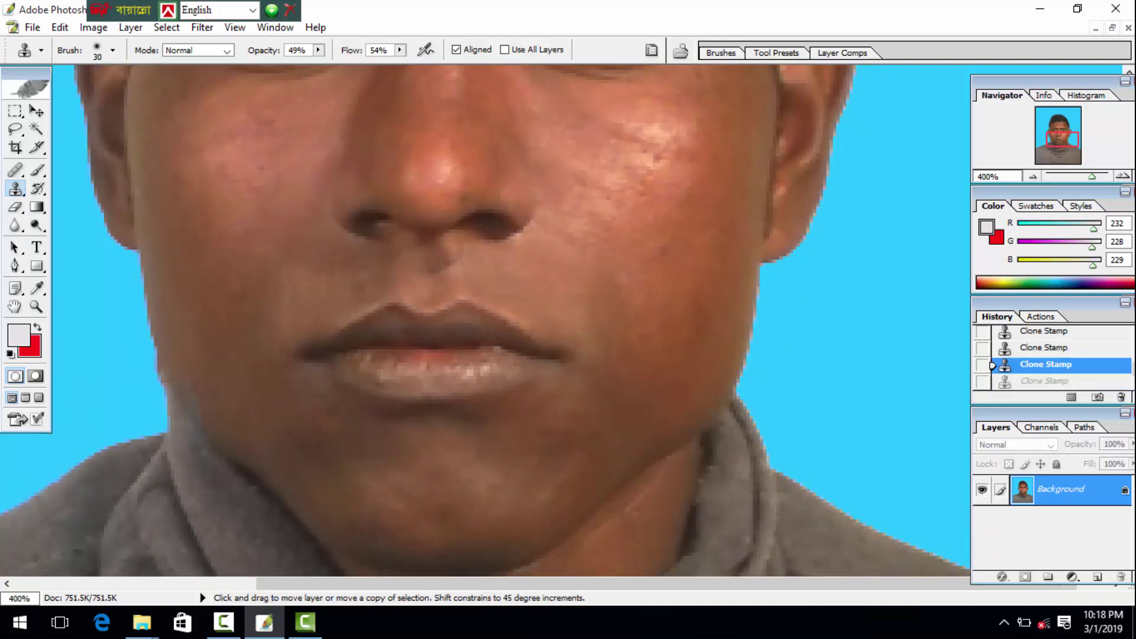
mouse_move(558, 248)
mouse_down()
mouse_move(591, 350)
mouse_move(658, 362)
mouse_move(668, 313)
mouse_up()
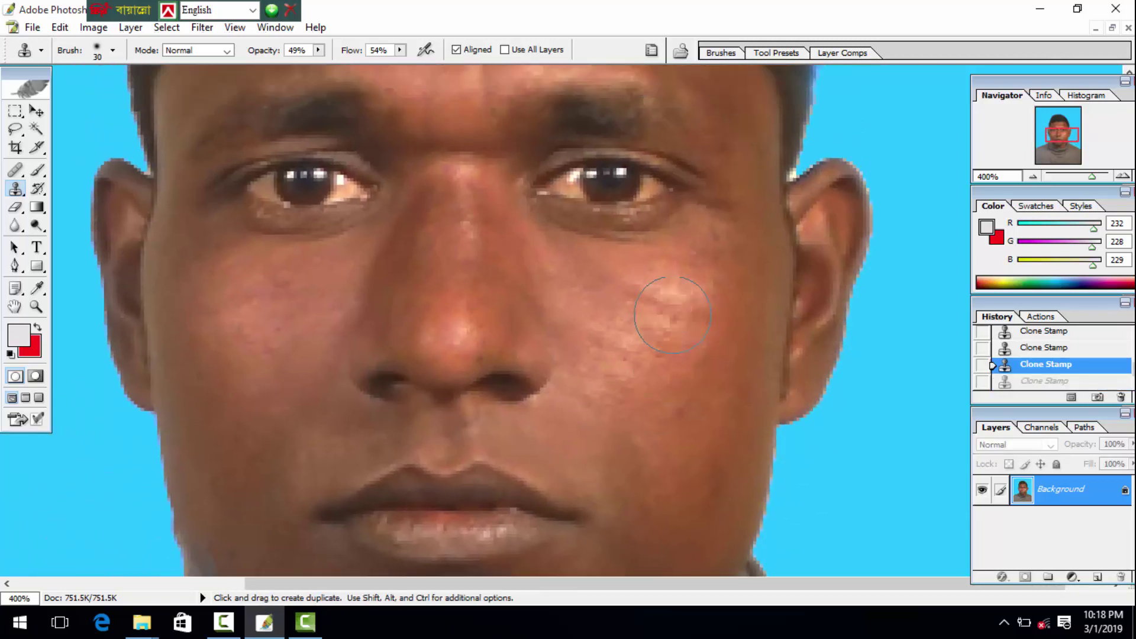
drag(571, 332, 589, 362)
key(alt)
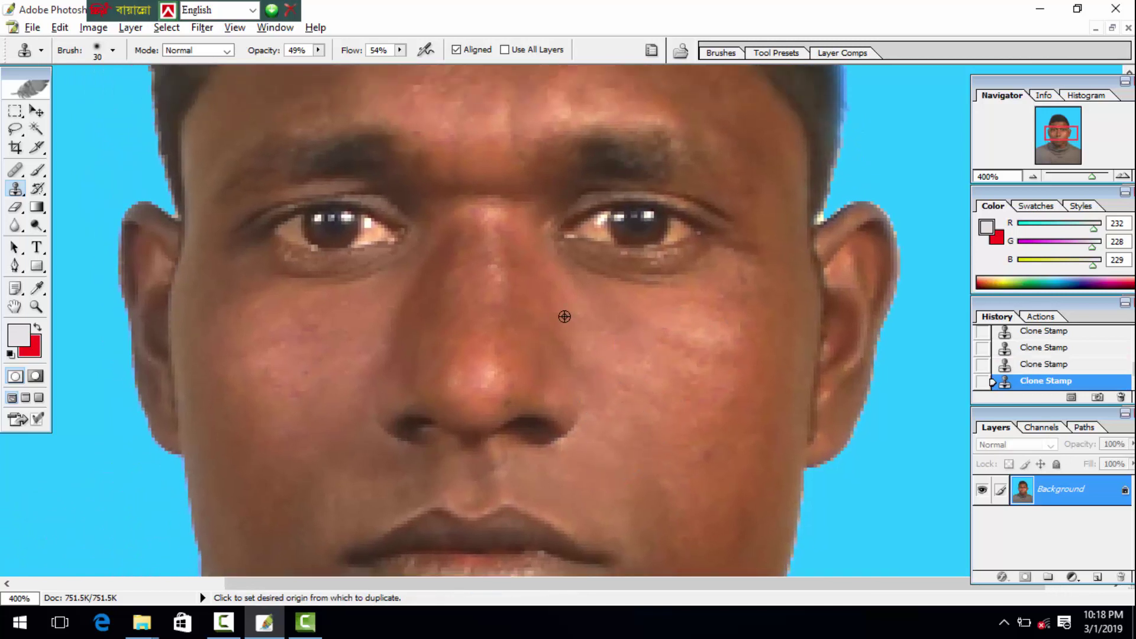
Zoom out to 50% to review the whole retouched photo.
click(36, 306)
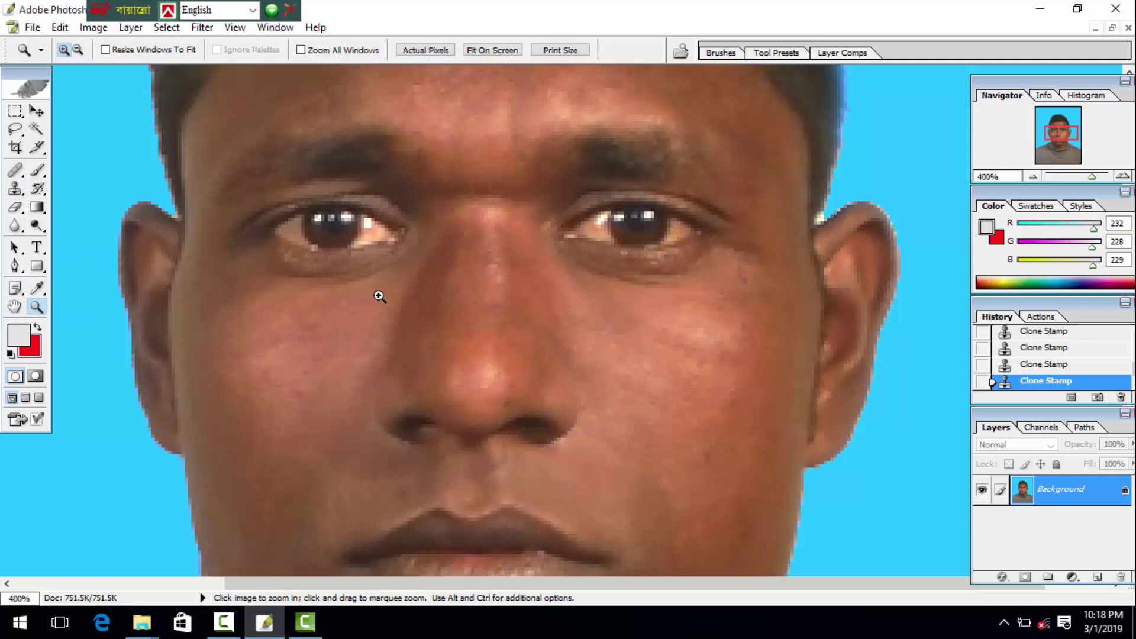
click(78, 50)
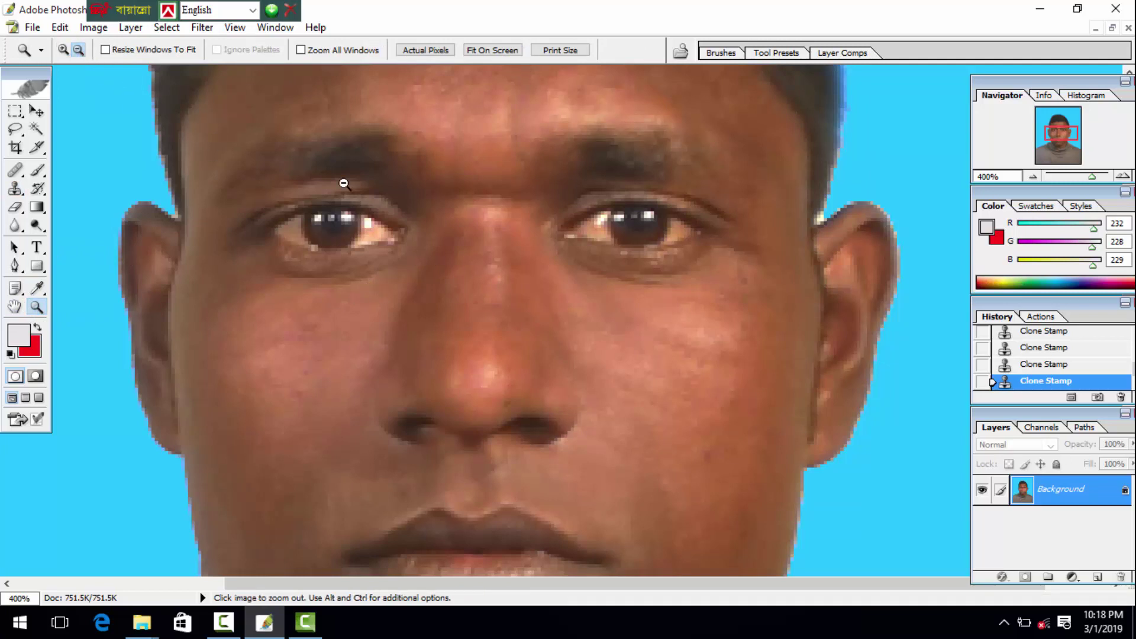
click(474, 237)
click(474, 238)
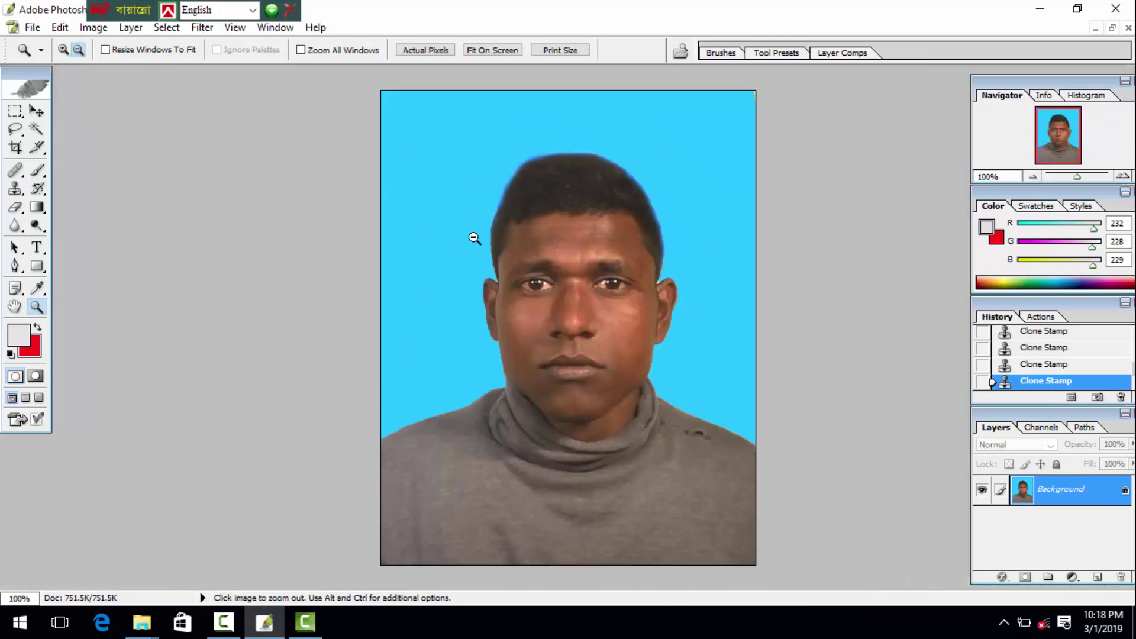
click(229, 629)
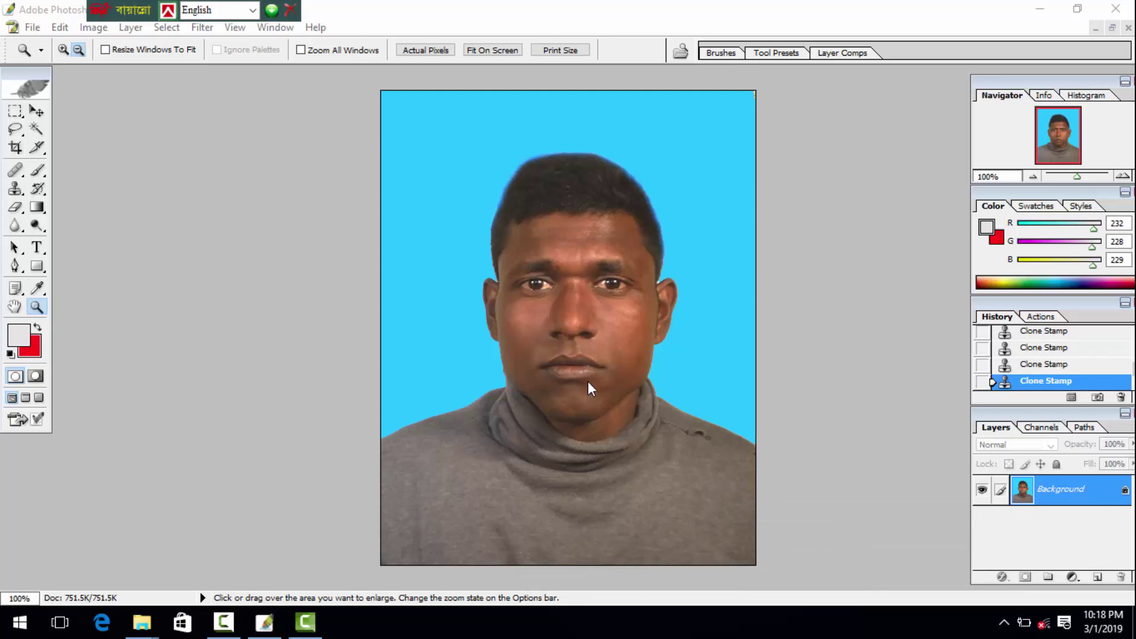
key(alt)
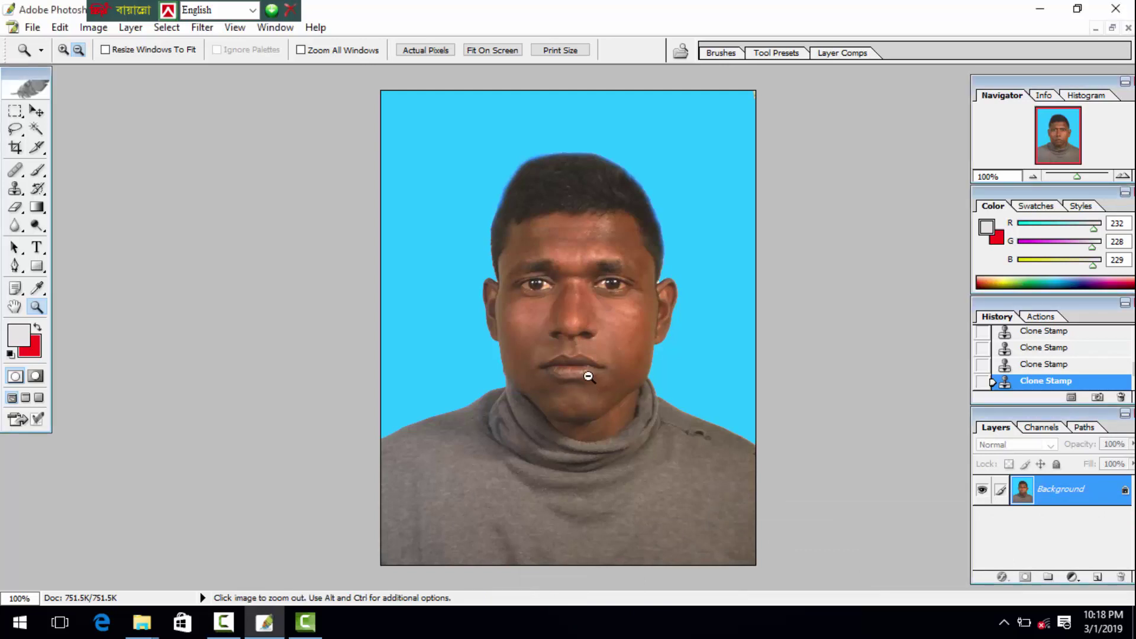
alt+click(588, 376)
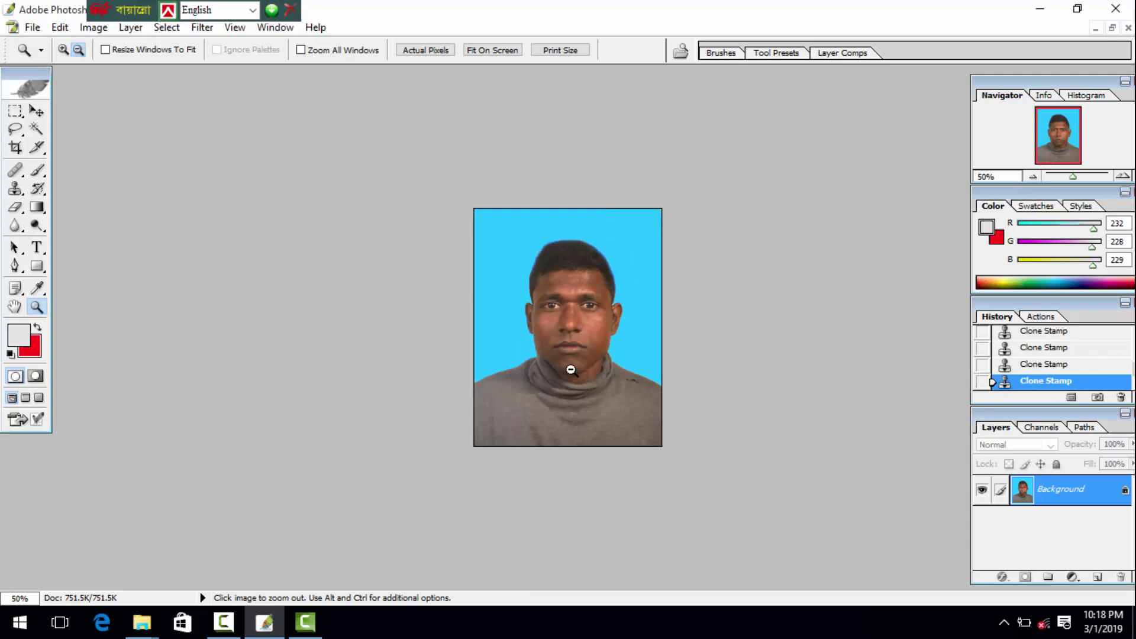
Zoom back in to 200% on the face and bring up new-document settings with Ctrl+N.
click(530, 361)
click(531, 363)
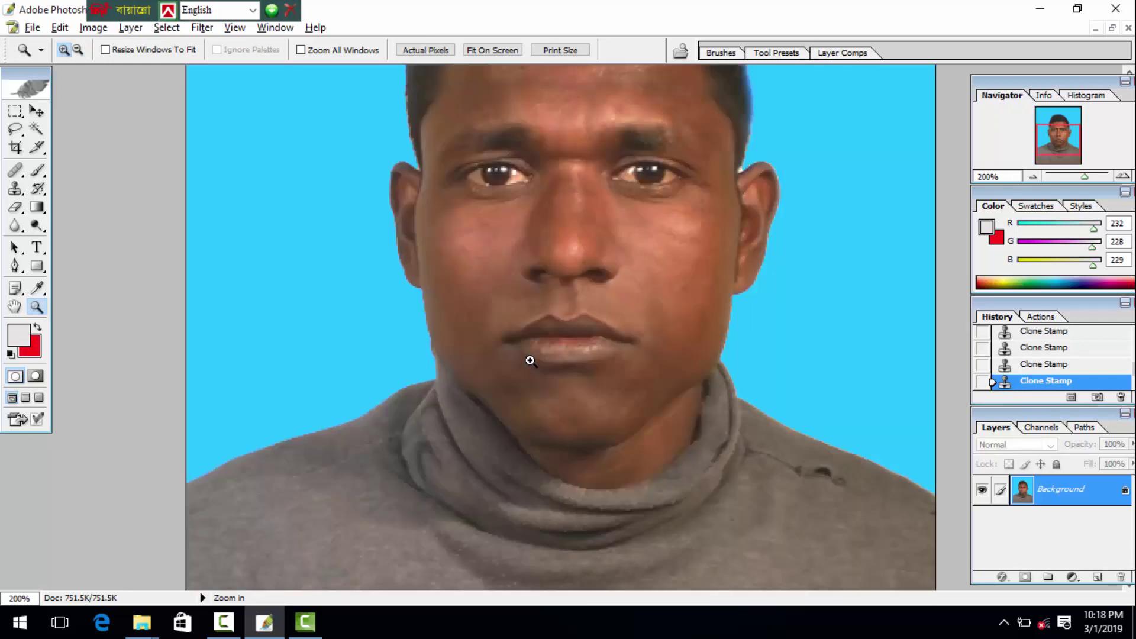
key(alt)
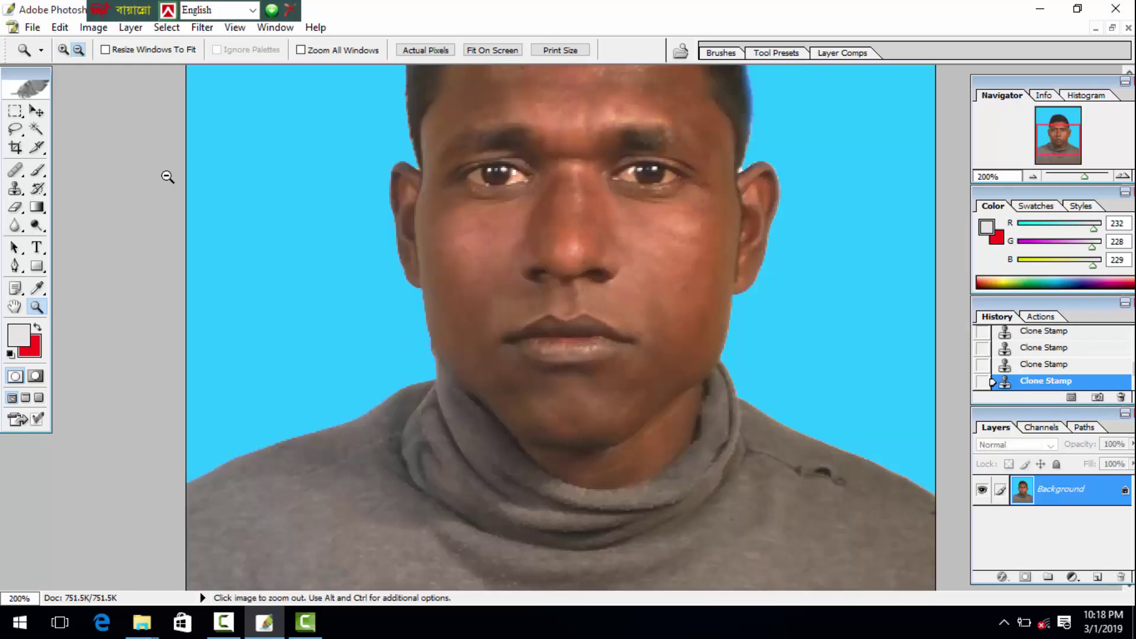
key(ctrl)
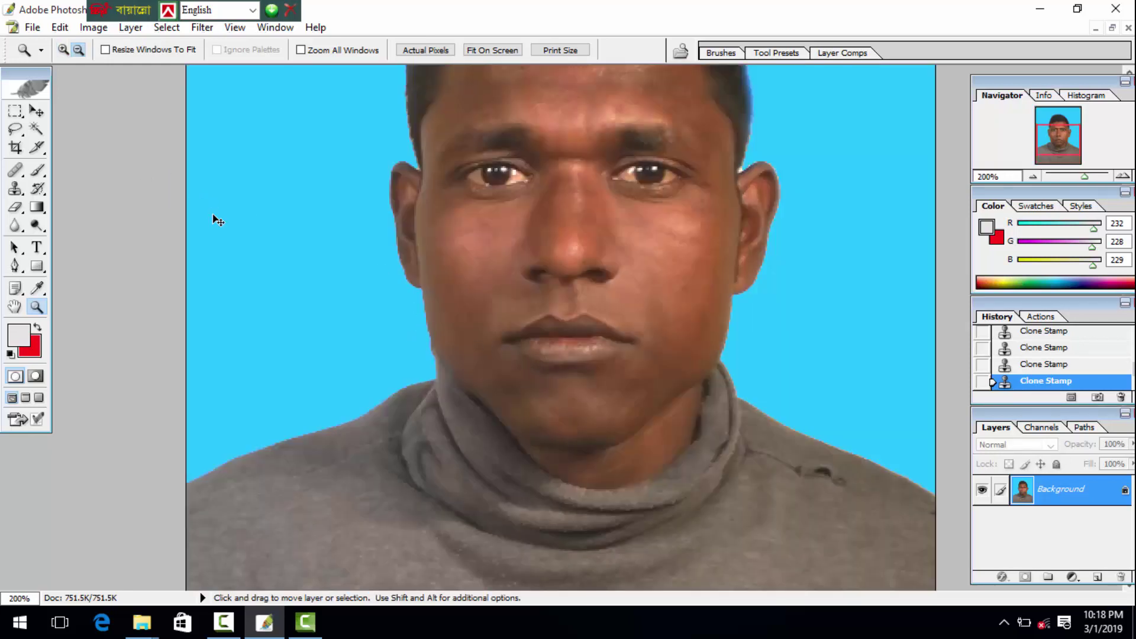
key(ctrl+n)
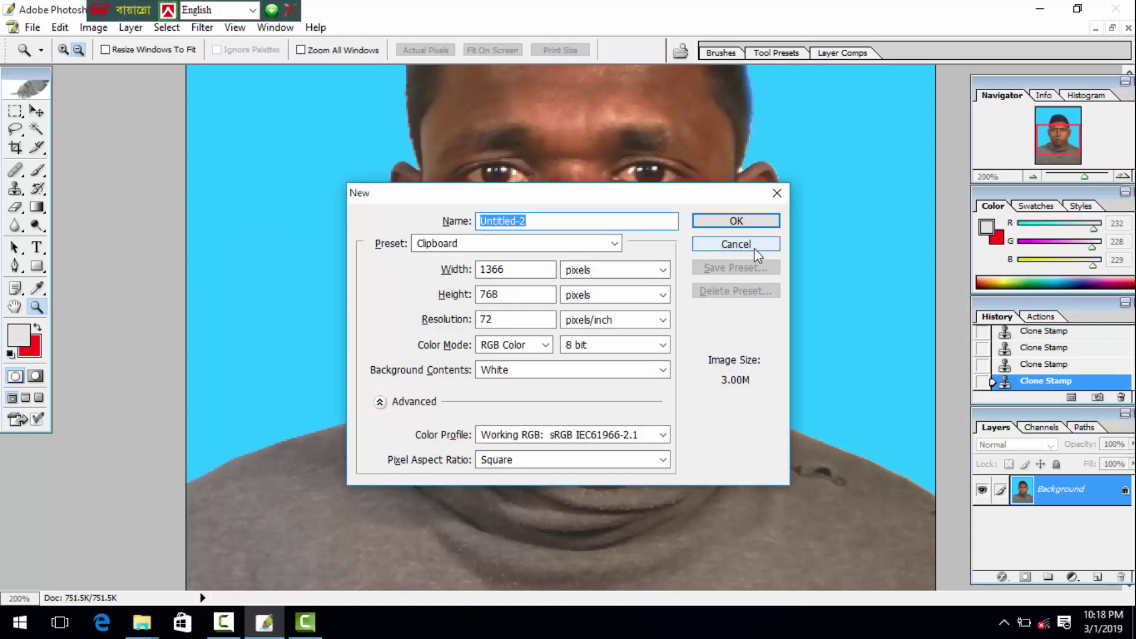
Cancel the 1366 × 768 settings and create Untitled-2 from the A4 preset (210 × 297 mm, 300 ppi, white).
click(754, 248)
click(33, 28)
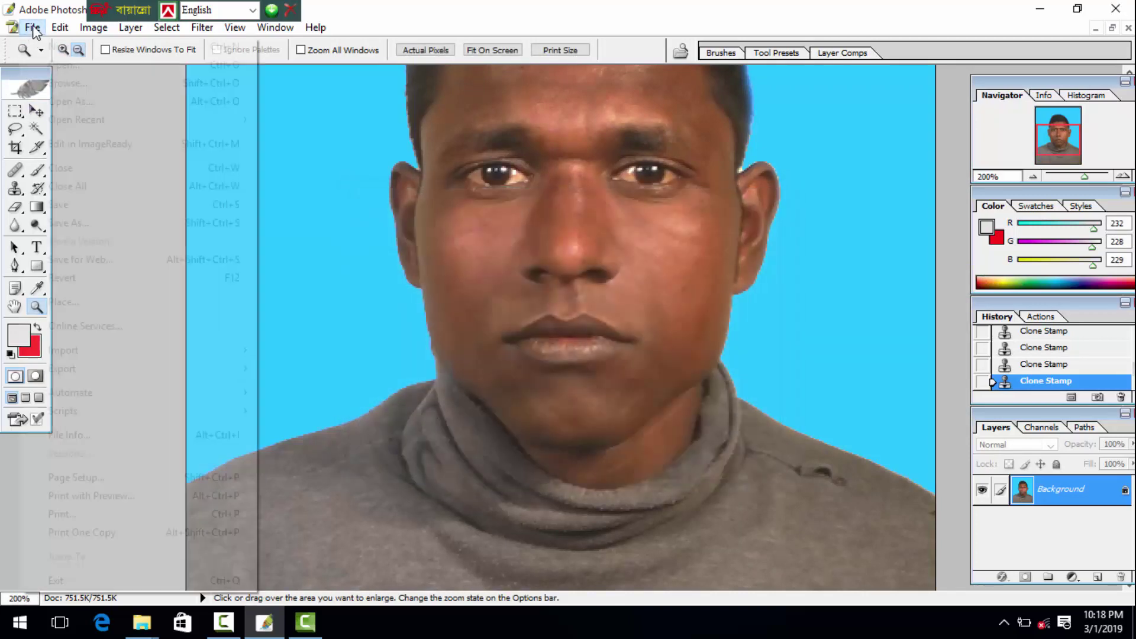
click(45, 44)
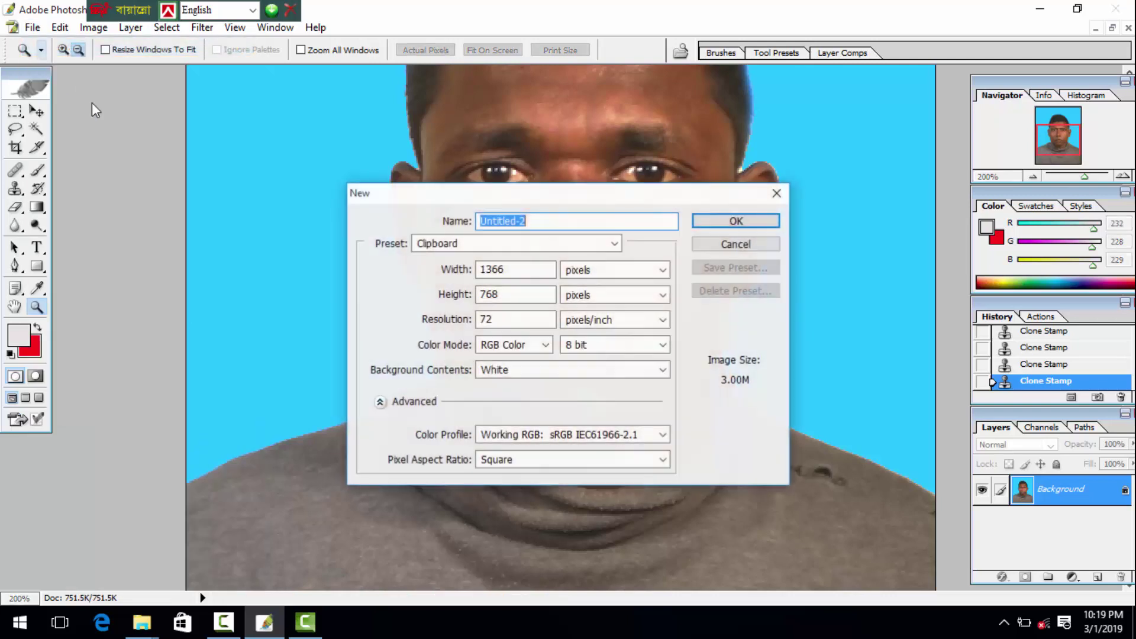
click(430, 246)
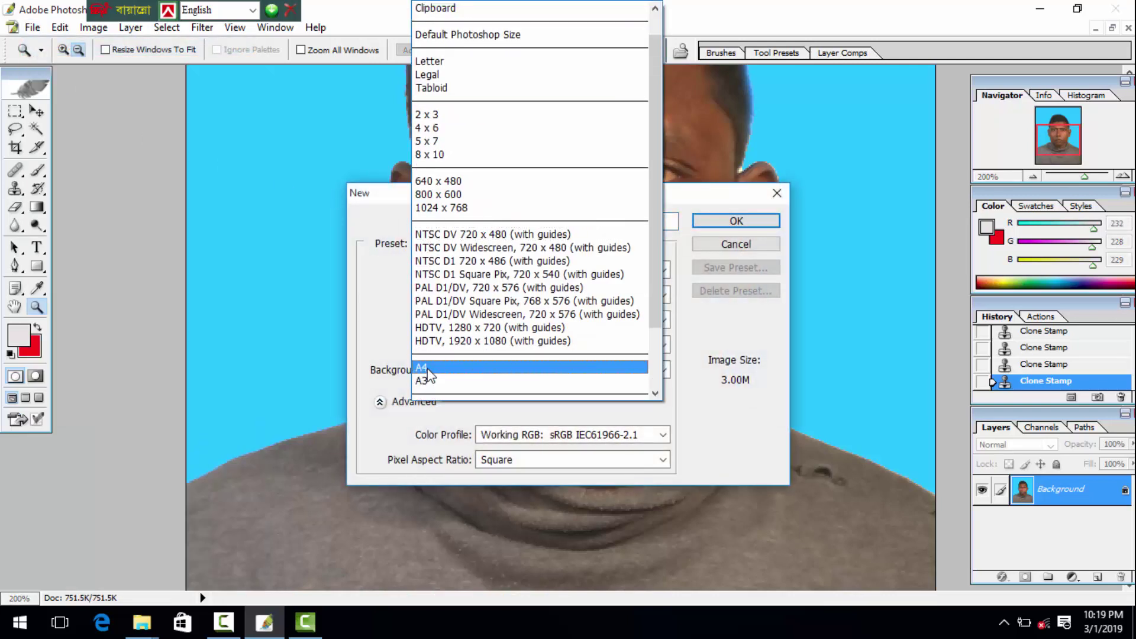
click(427, 369)
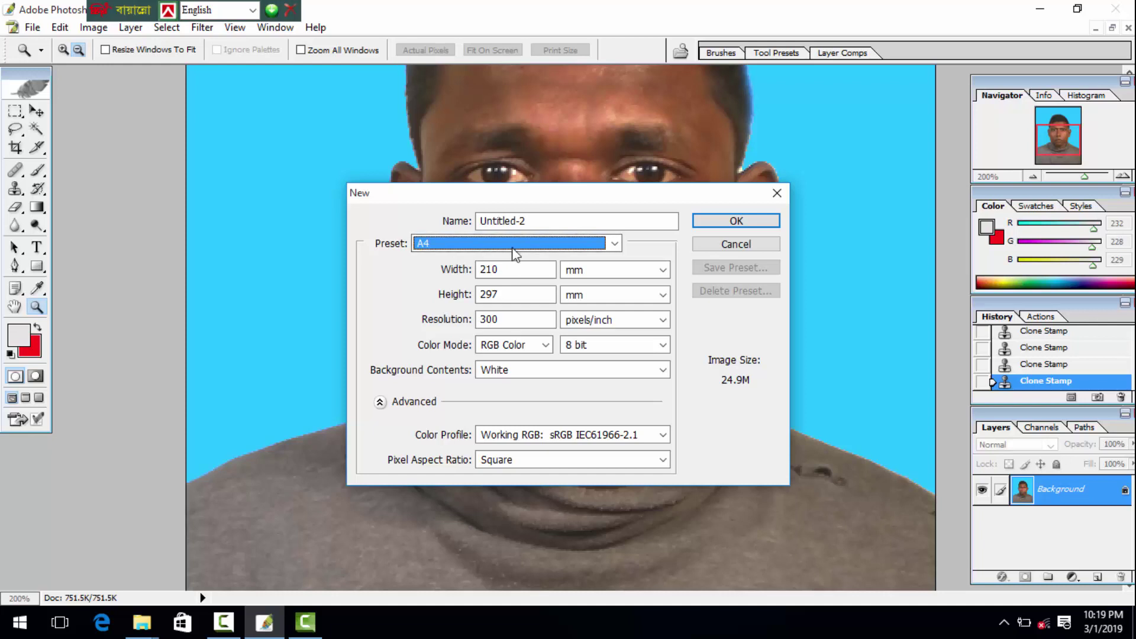
click(729, 222)
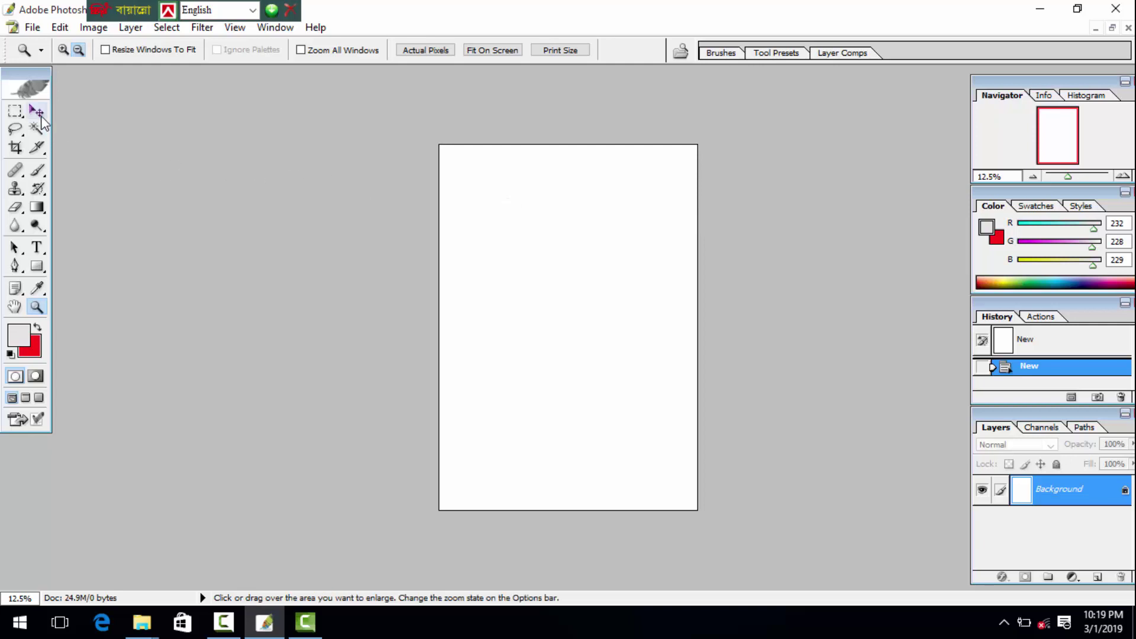
Float the document windows and drag the retouched photo into Untitled-2 as Layer 1.
click(41, 117)
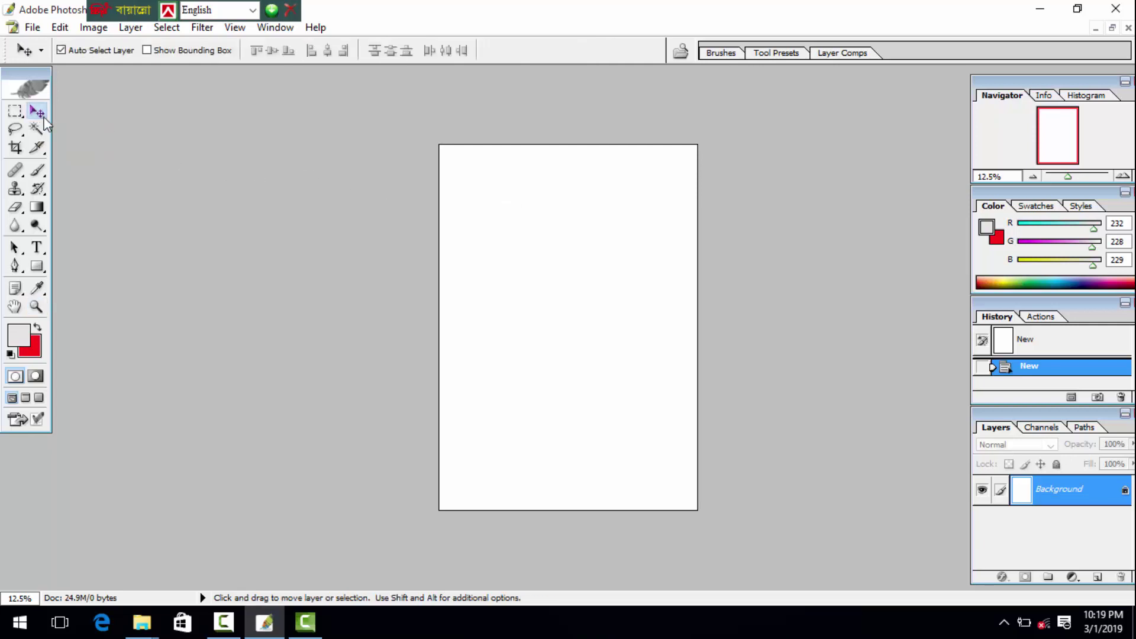
click(1113, 30)
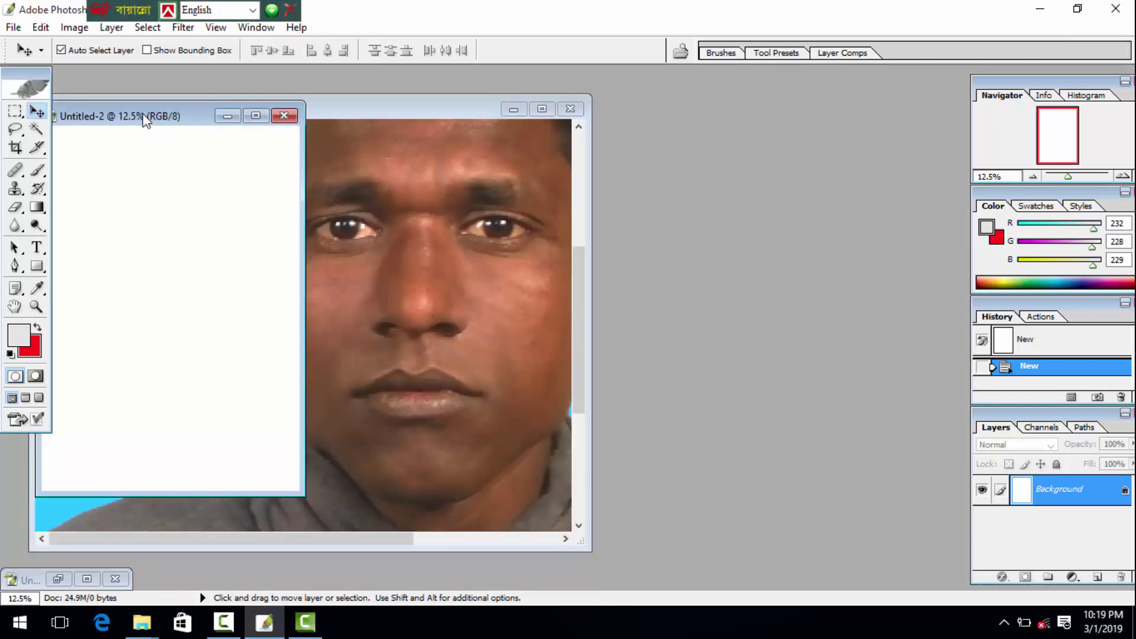
mouse_move(172, 115)
mouse_down()
mouse_move(664, 133)
mouse_move(798, 103)
mouse_up()
click(357, 346)
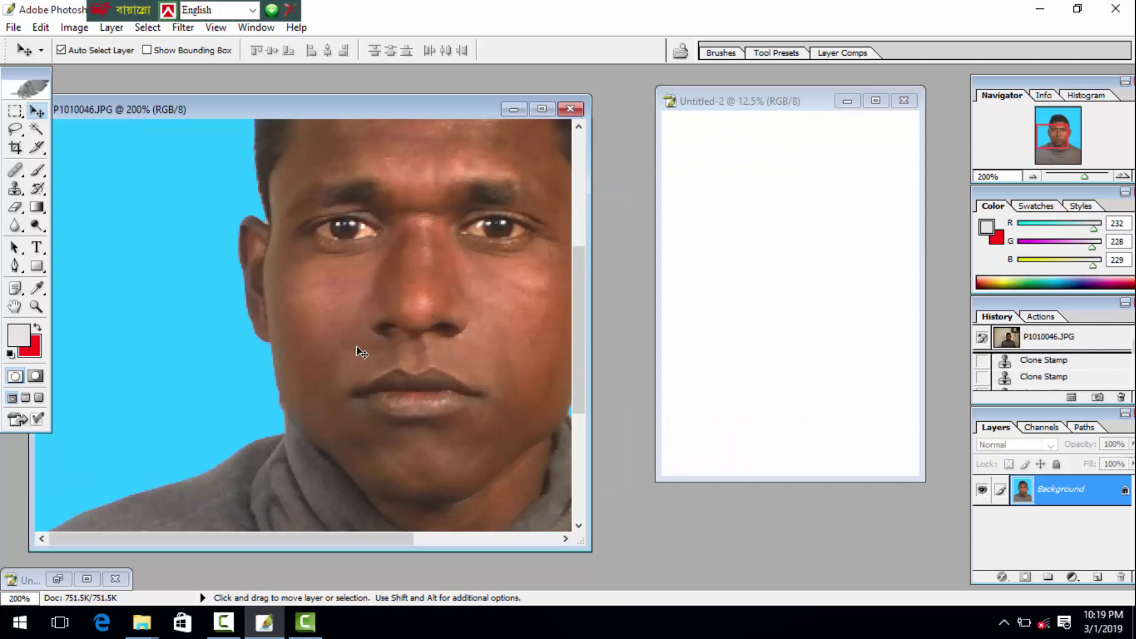
drag(362, 353, 752, 330)
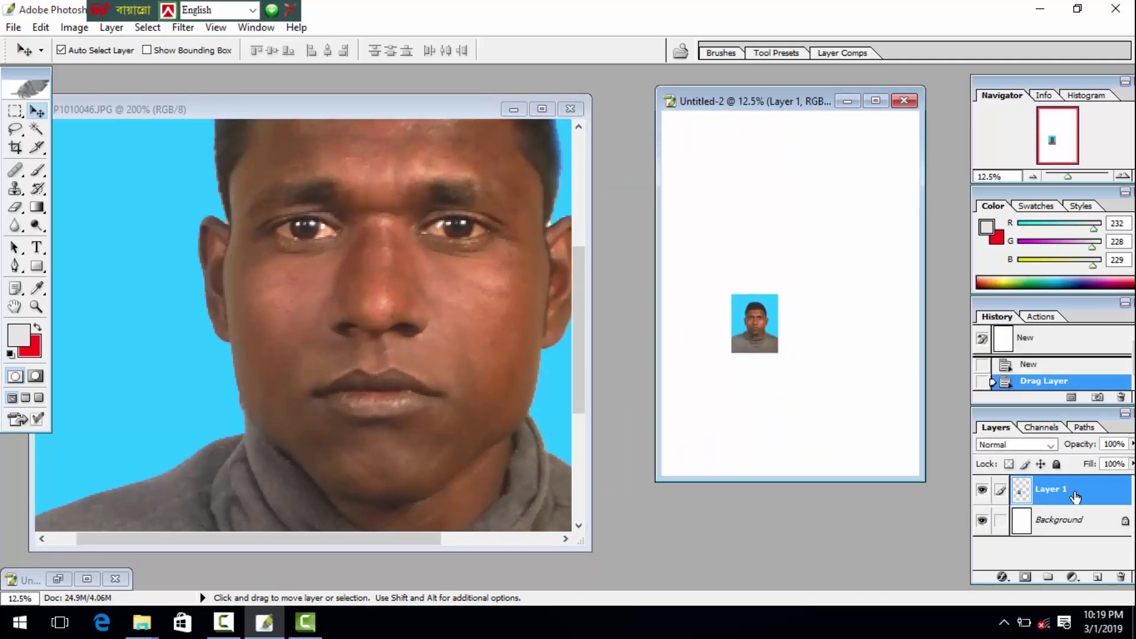
mouse_move(1076, 497)
mouse_down()
mouse_move(1116, 514)
mouse_move(1120, 577)
mouse_up()
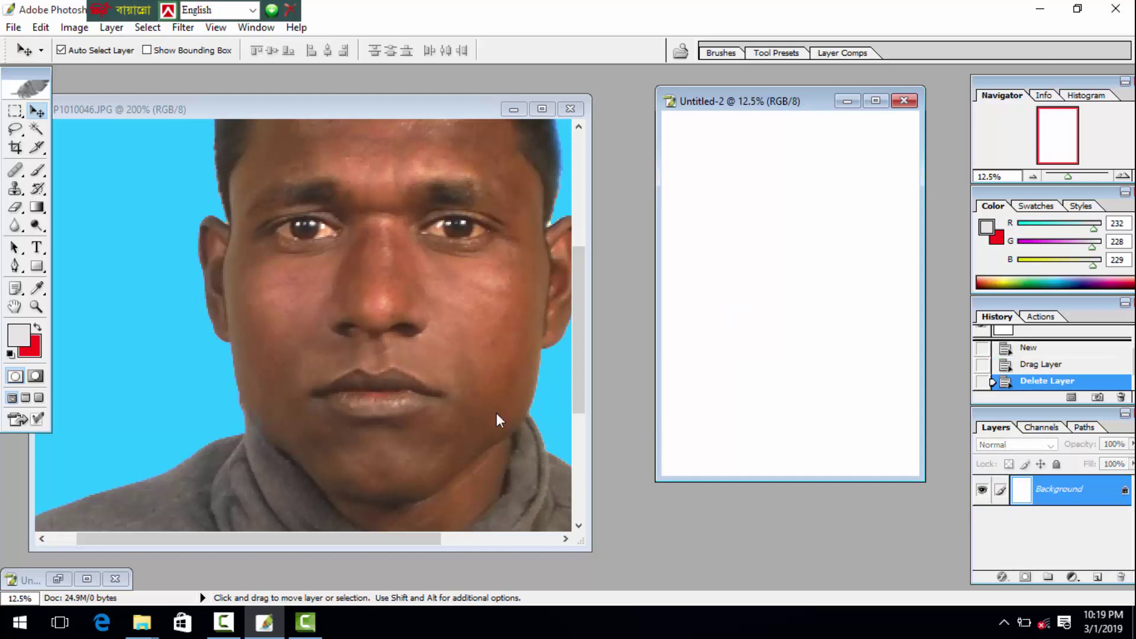
click(437, 388)
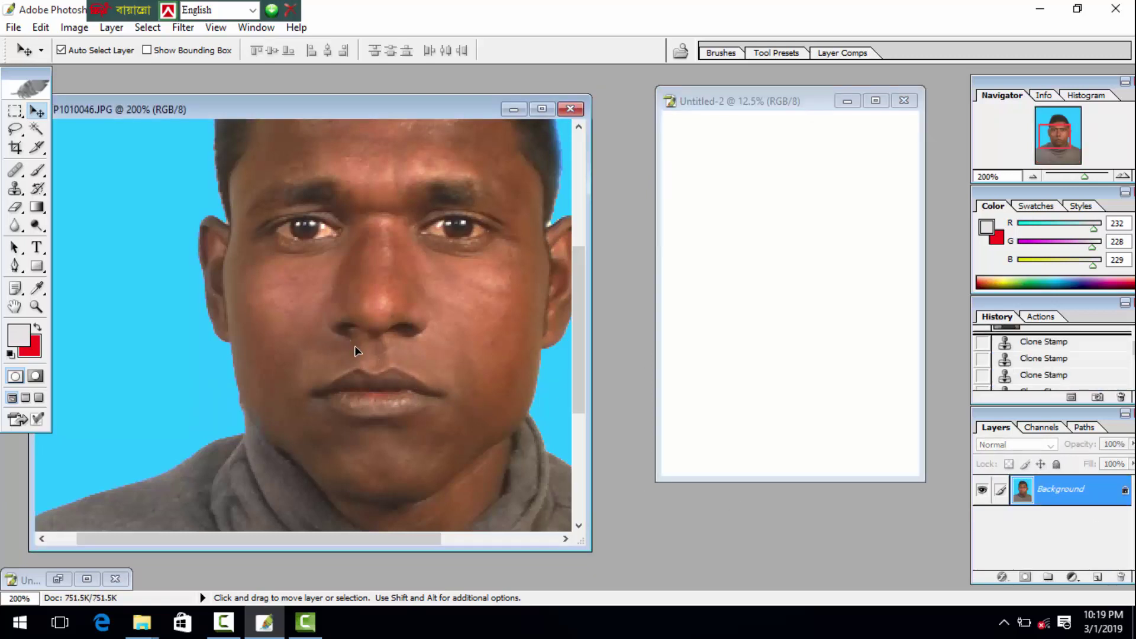
drag(545, 379, 759, 351)
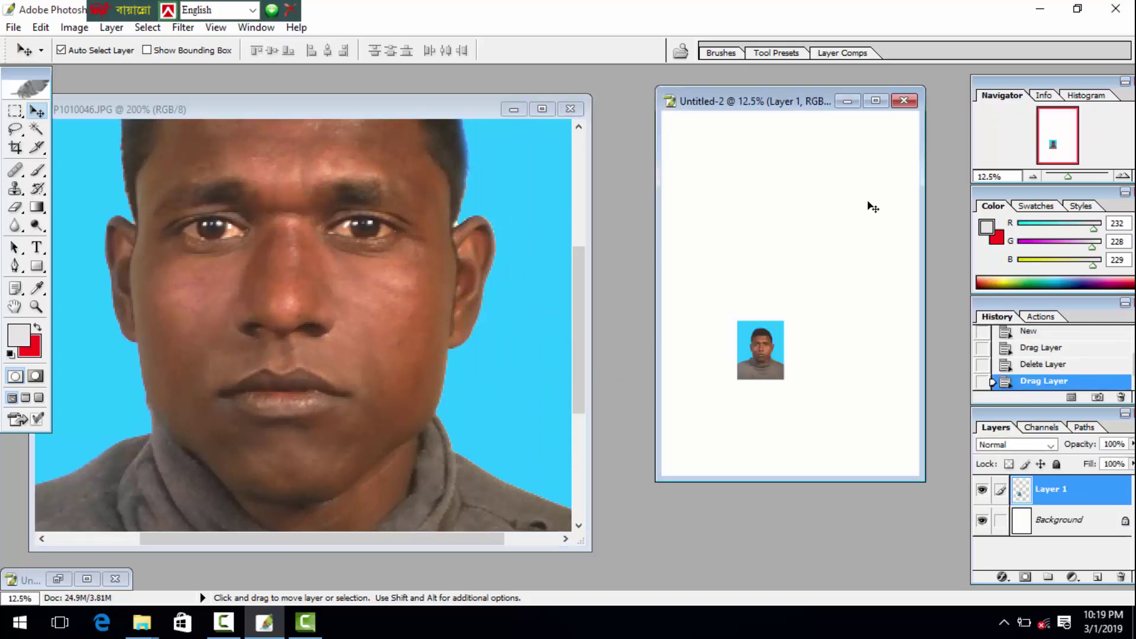
Maximize the A4 page window, then zoom out and back in on the page.
click(876, 100)
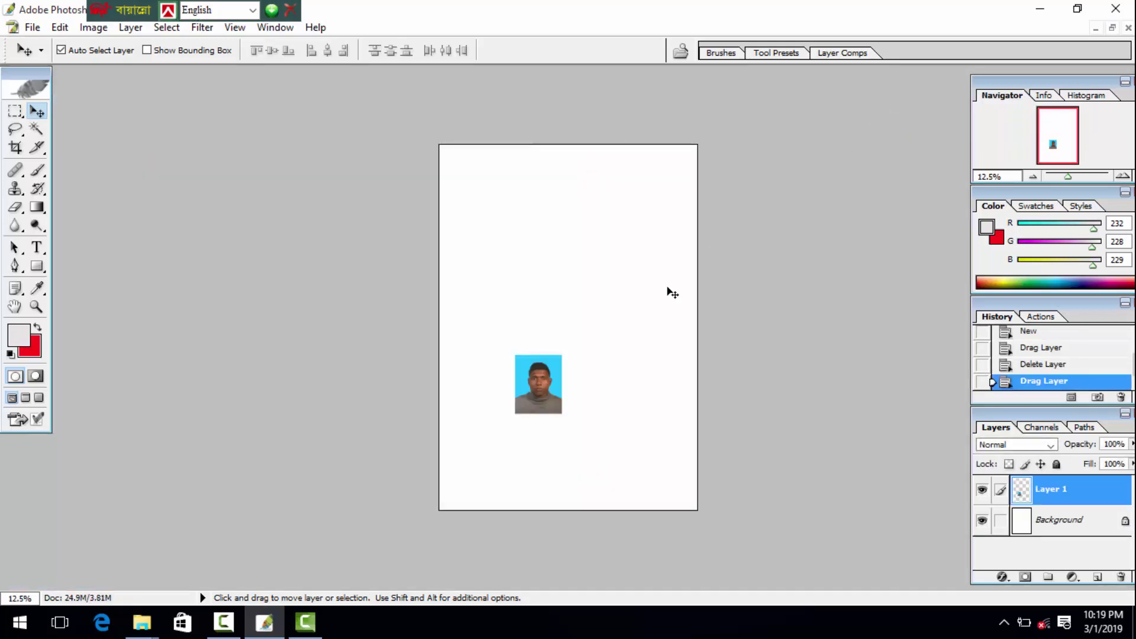
click(36, 306)
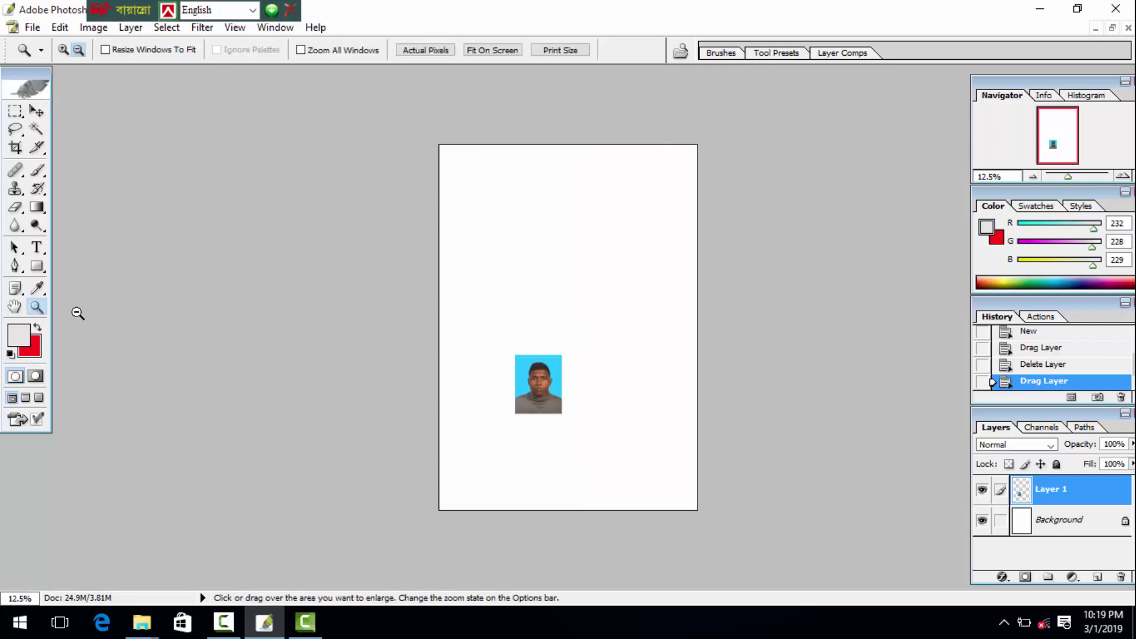
click(405, 338)
click(63, 49)
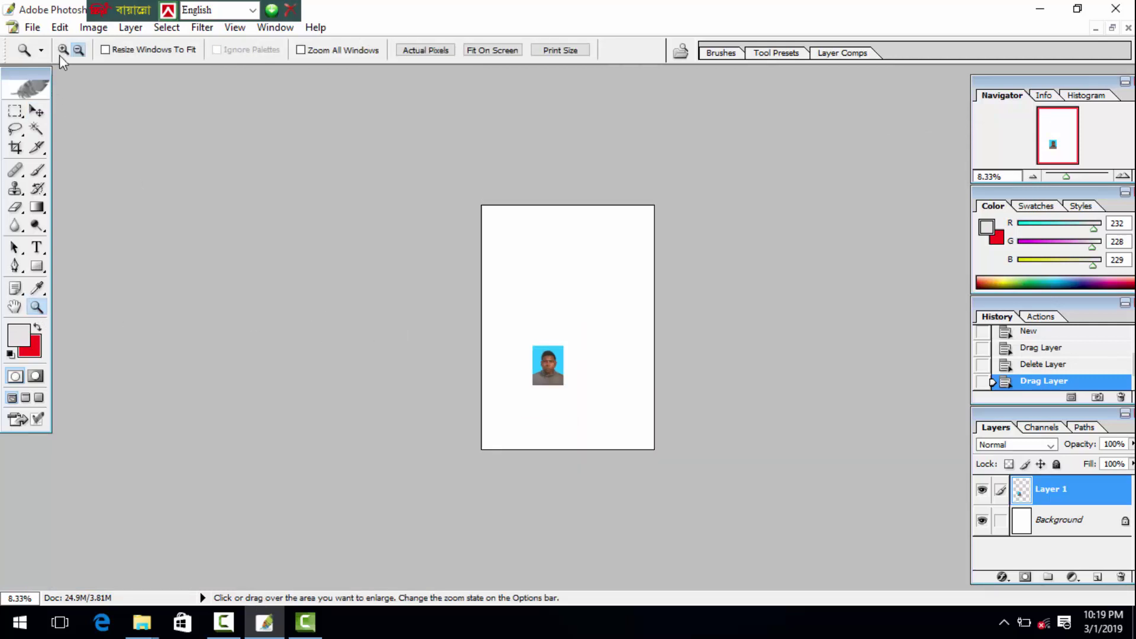
double_click(438, 261)
click(423, 268)
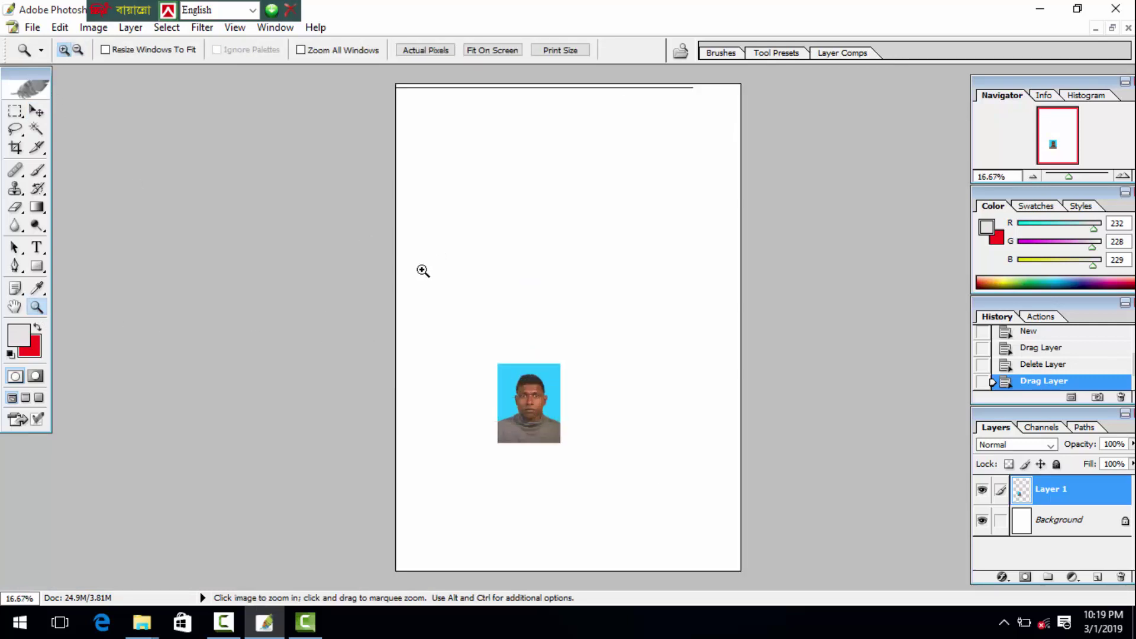
Move the photo into the A4 page's top-left corner, fine-tuning it with Shift+arrow nudges.
click(36, 111)
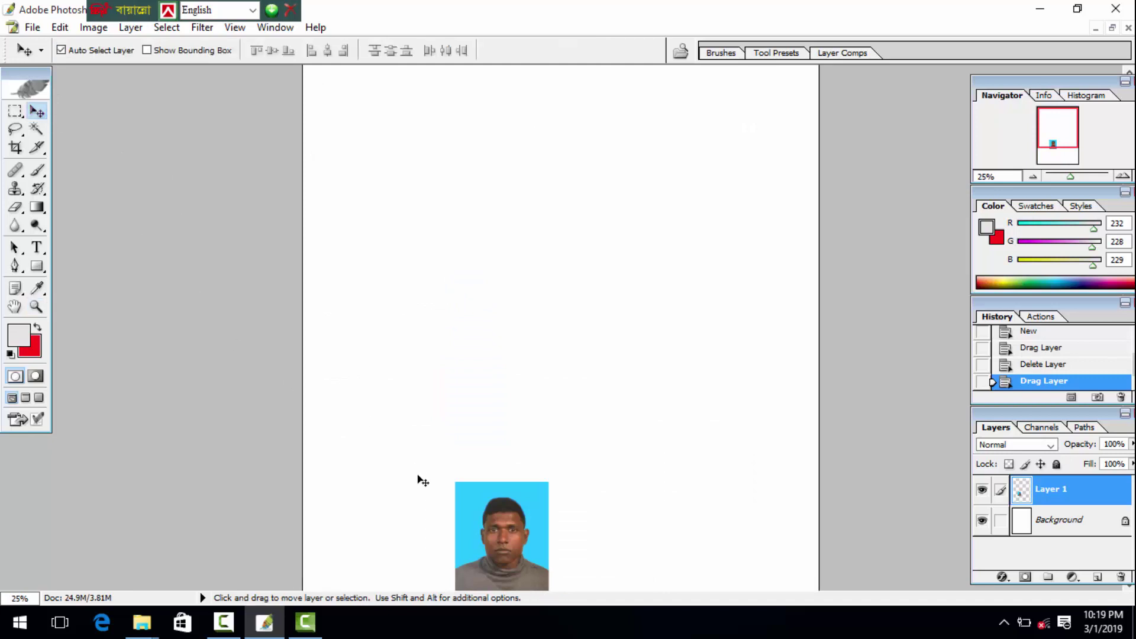
drag(491, 503, 426, 197)
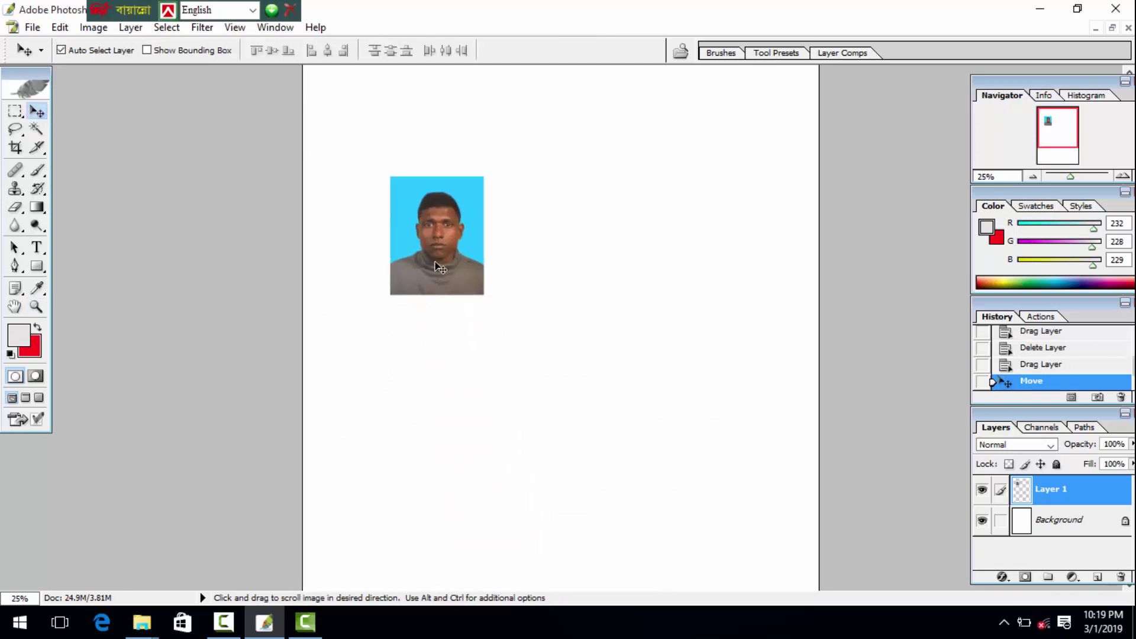
drag(438, 229, 348, 120)
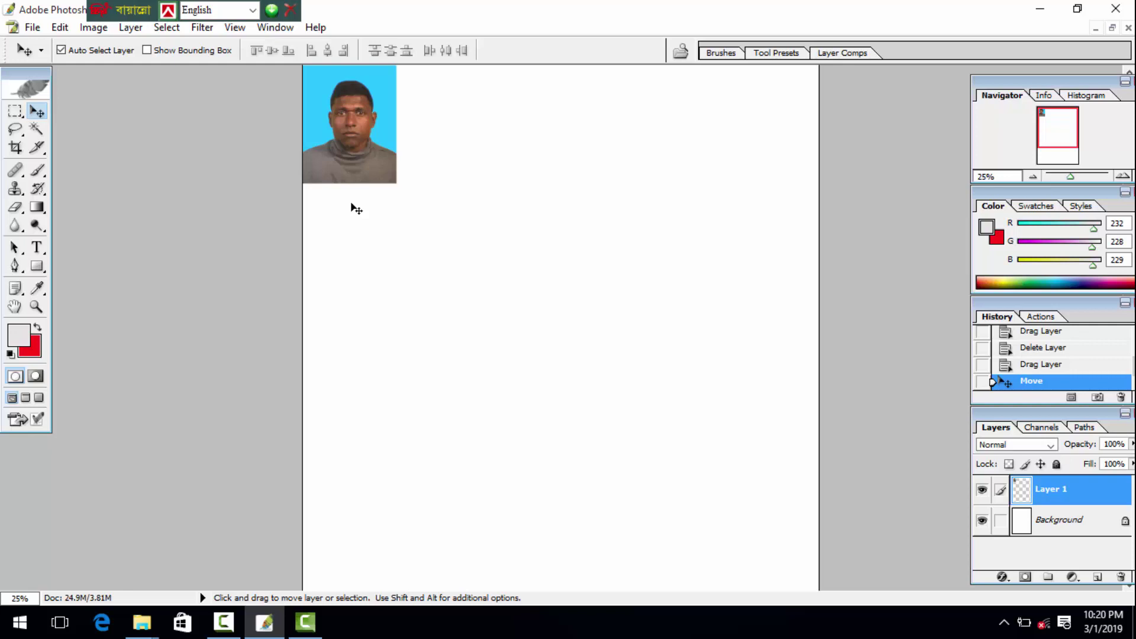
key(shift+Right)
key(shift+Right)
key(shift+Right)
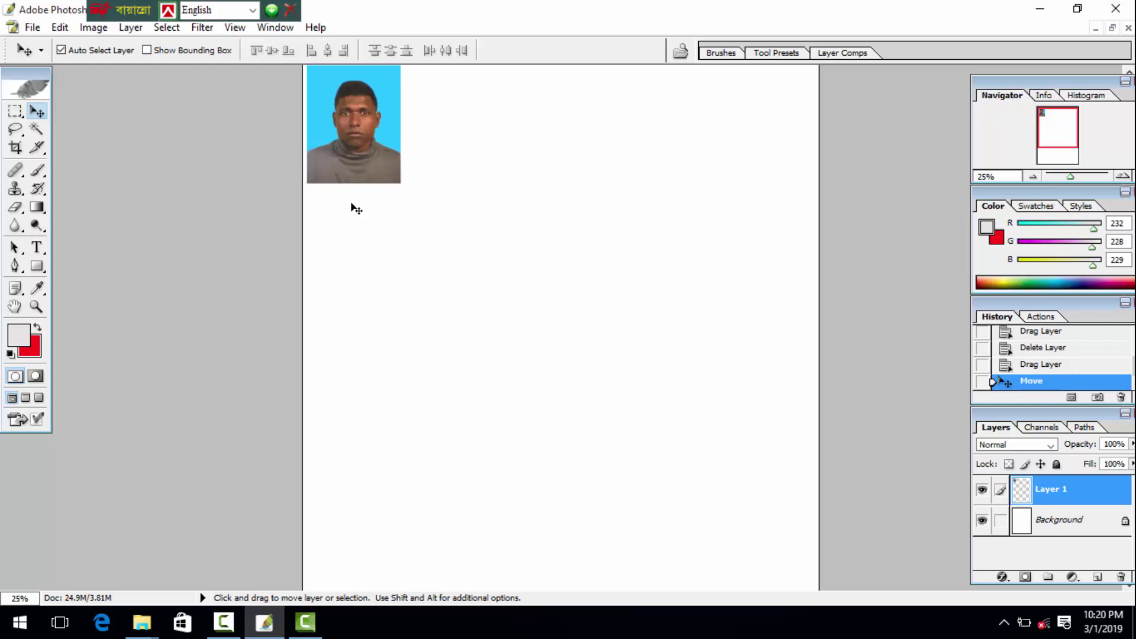
key(shift+Down)
key(shift+Down)
key(shift+Down)
key(shift+Right)
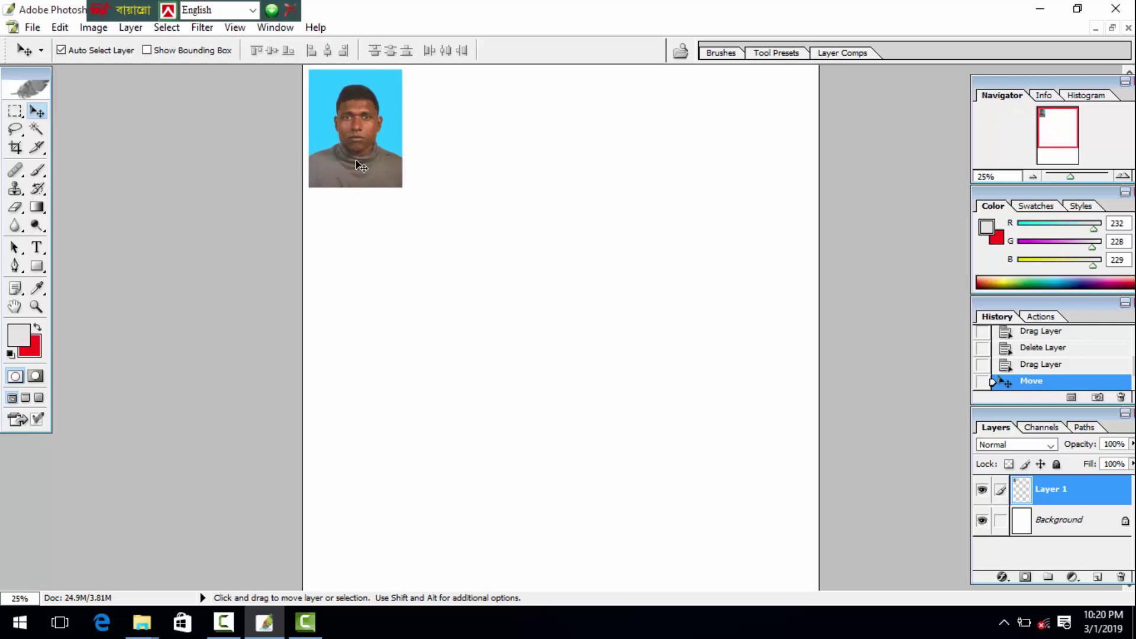
key(alt)
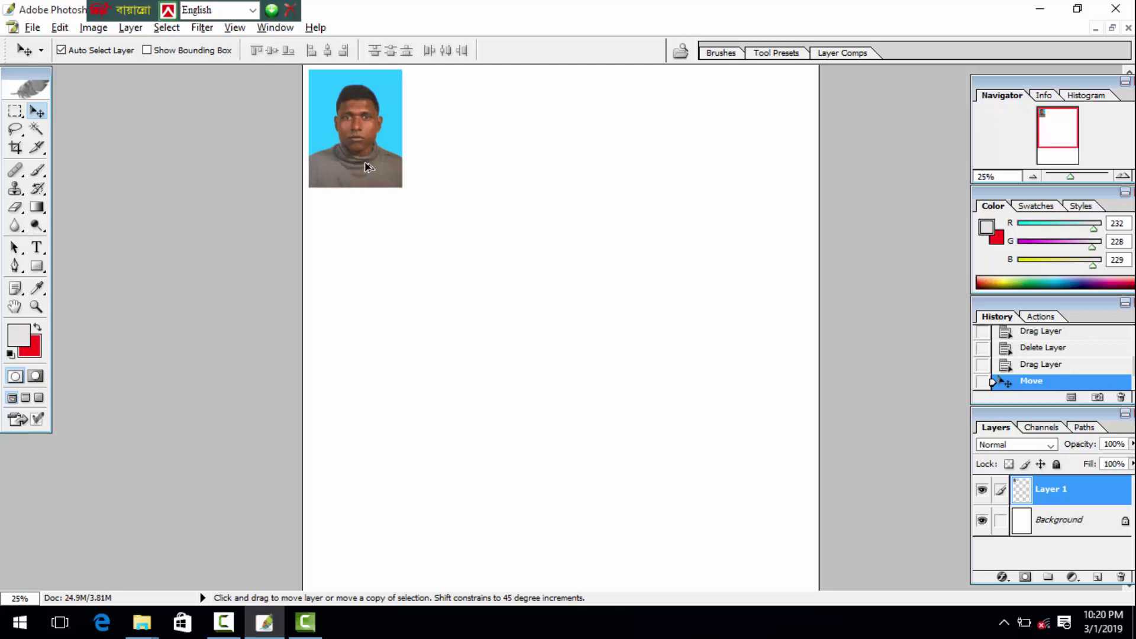
Alt-drag copies of the photo rightward to make four top-aligned photos, ending at Layer 1 copy 3.
drag(373, 162, 466, 166)
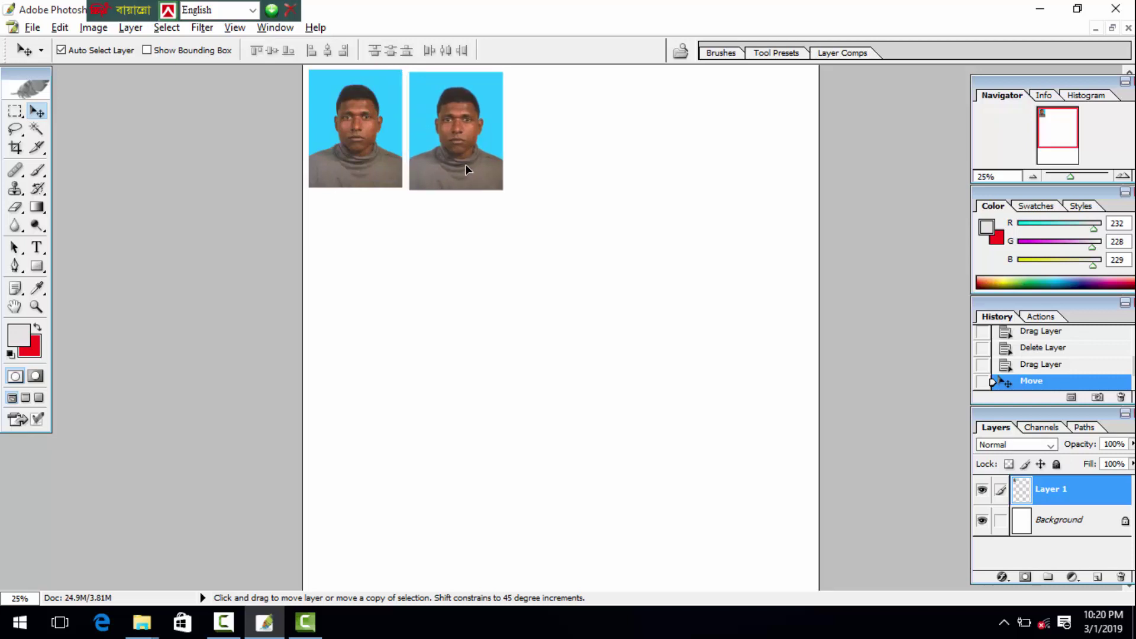
key(shift+Up)
key(shift+Up)
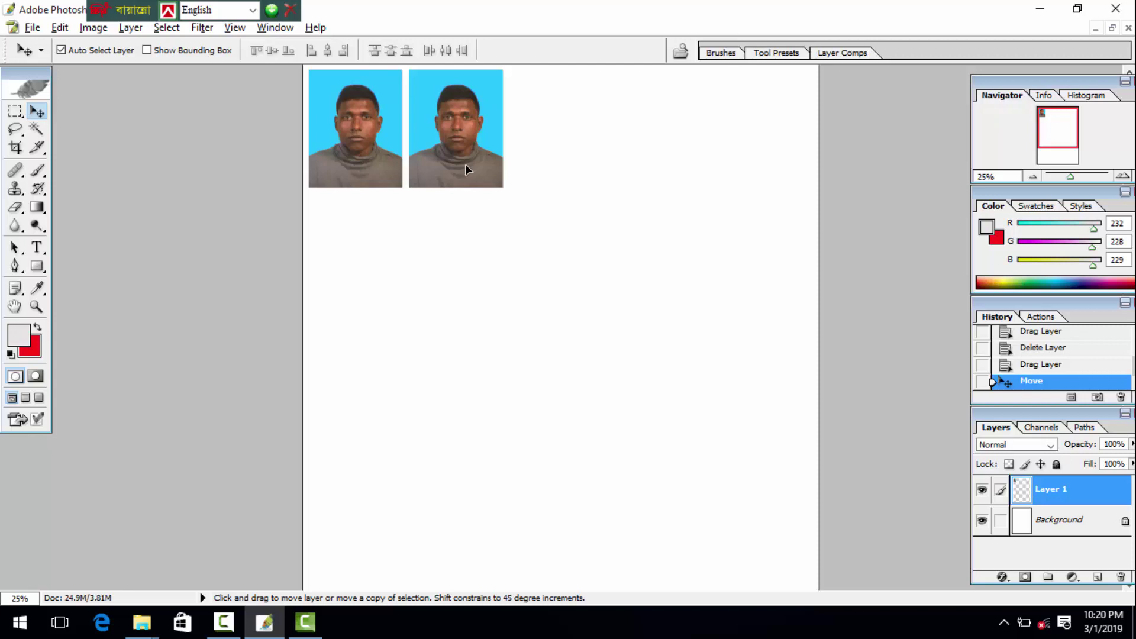
drag(466, 166, 464, 171)
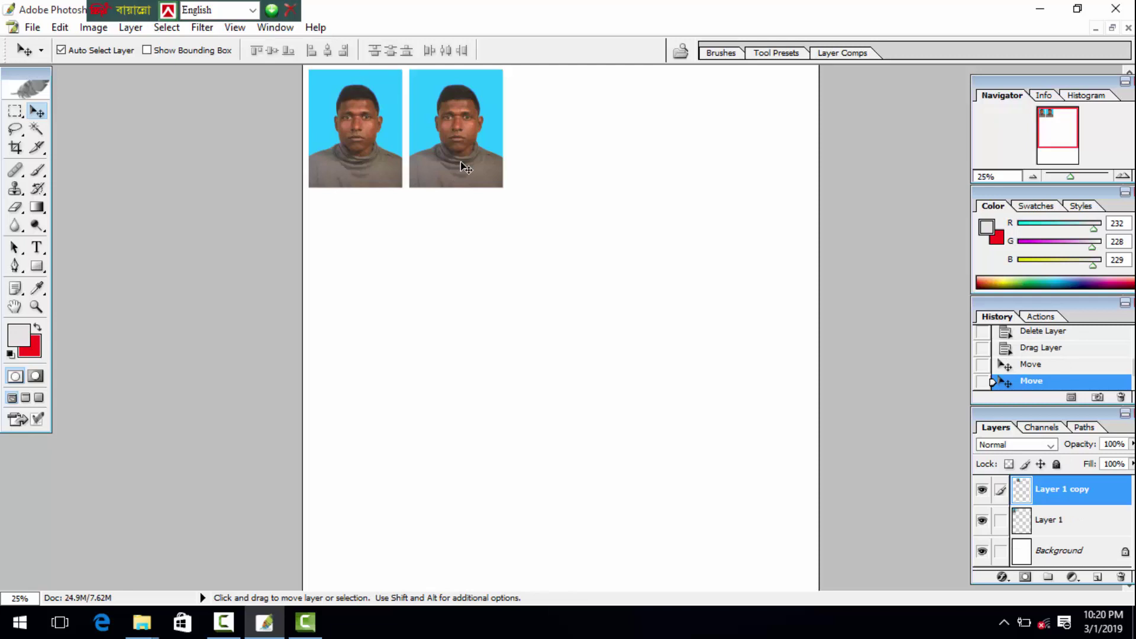
mouse_move(460, 161)
mouse_down()
mouse_move(570, 162)
mouse_move(559, 164)
mouse_up()
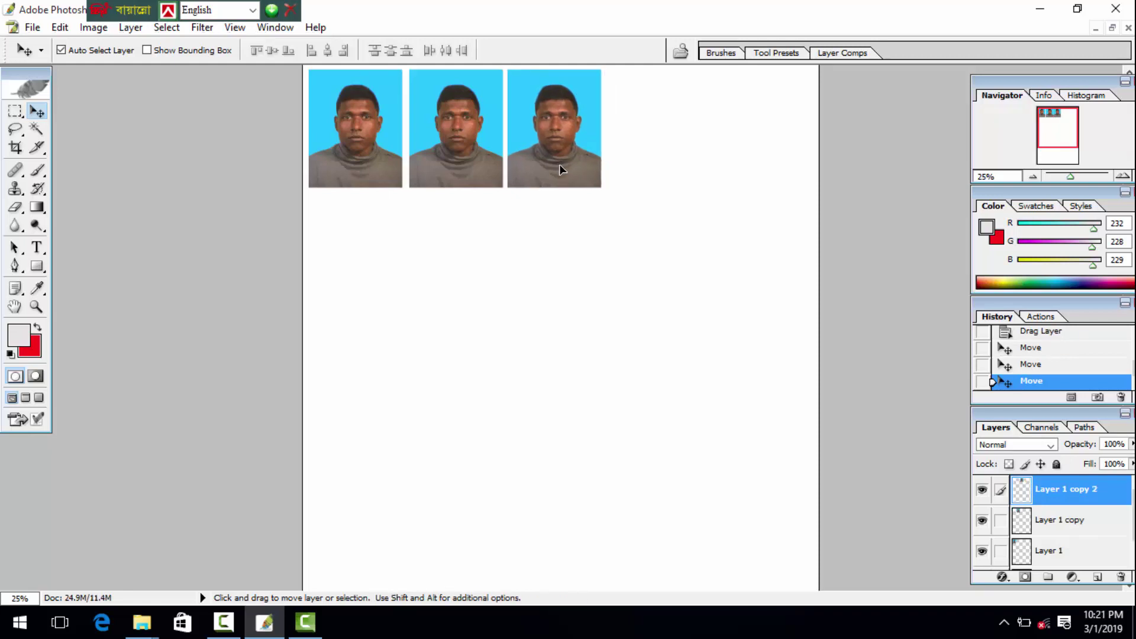
drag(559, 164, 646, 173)
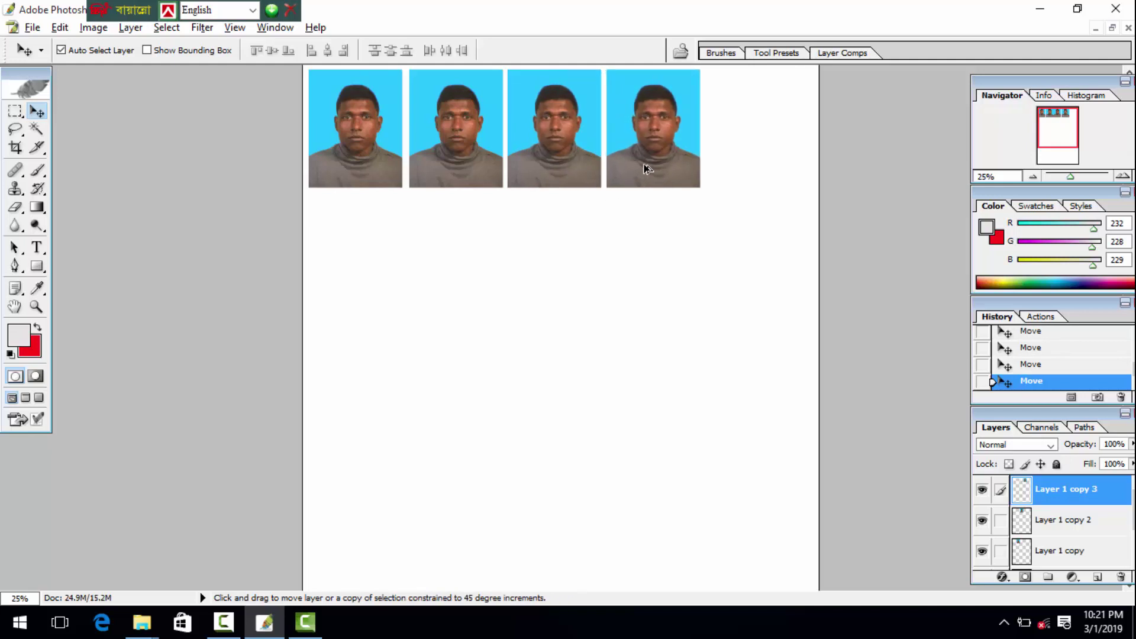
Alt-drag a fifth copy, Layer 1 copy 4, into the last slot and nudge it right.
drag(646, 170, 745, 170)
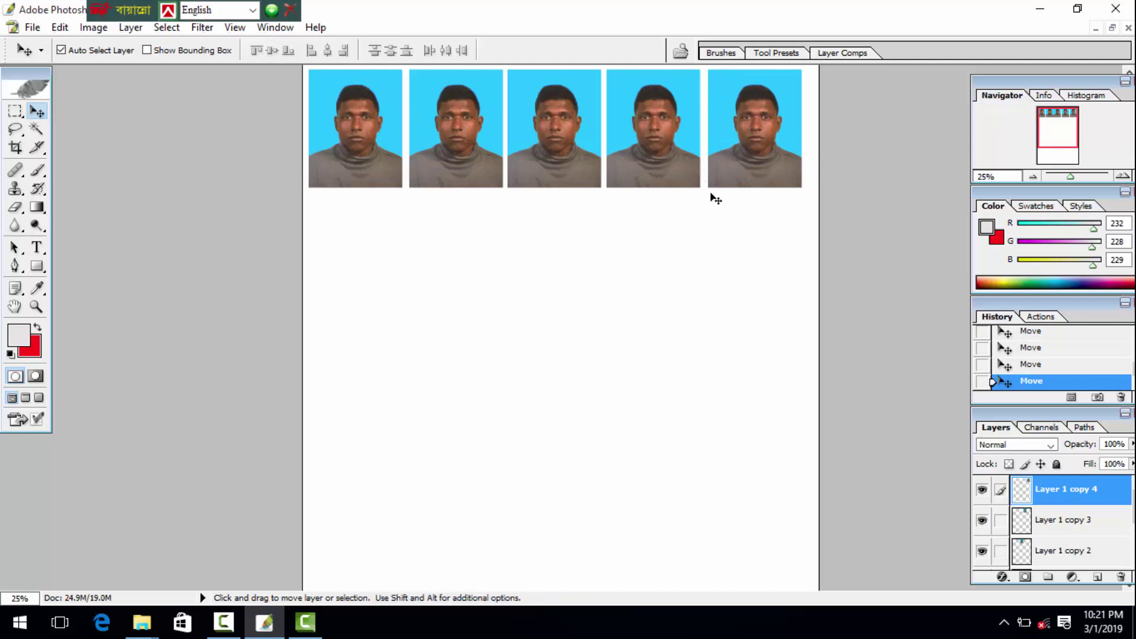
key(Right)
key(Right)
key(Right)
key(Right)
key(Right)
key(Right)
Select the fourth, third, second and first photos in turn, nudging them right to even the gaps.
key(Right)
key(Right)
key(Right)
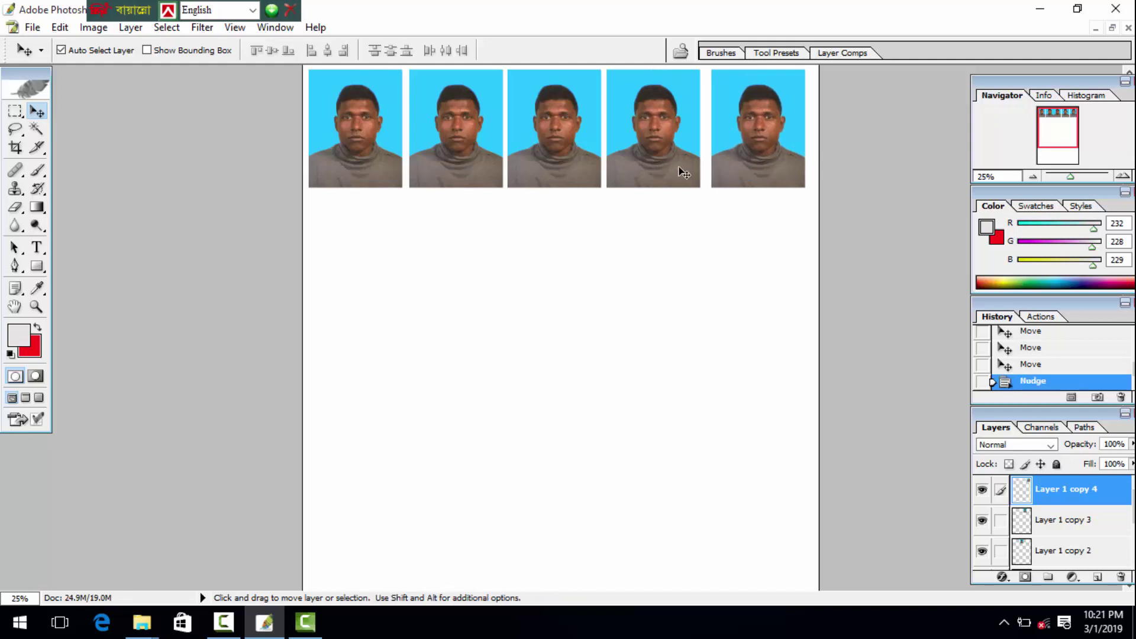
key(Right)
key(Right)
key(Right)
click(681, 168)
key(Right)
key(Right)
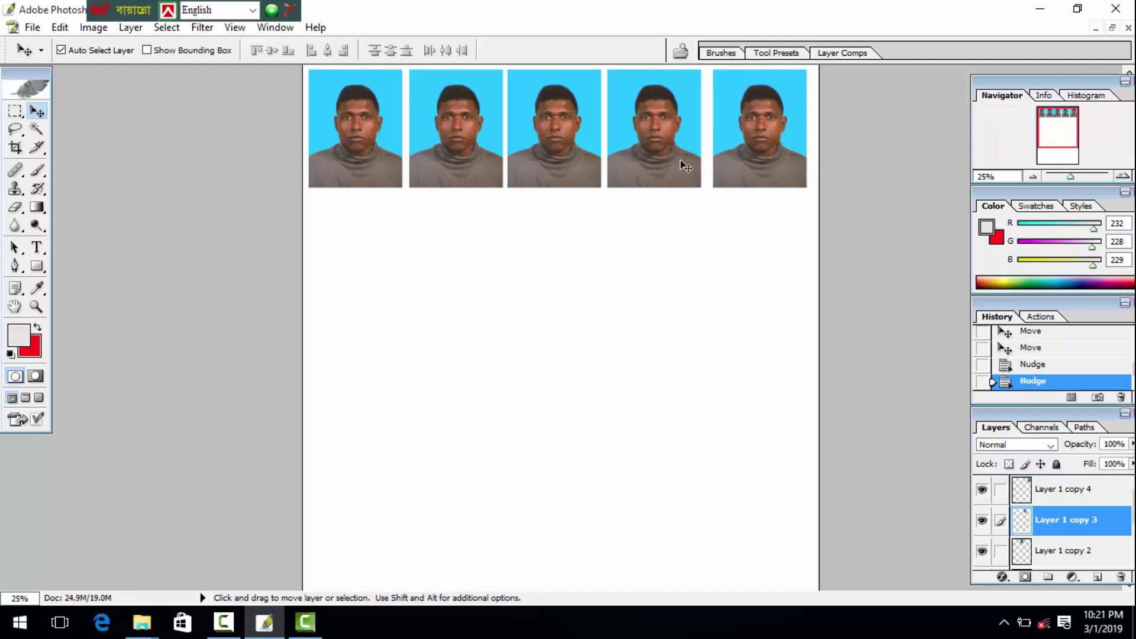
key(Right)
key(Right)
key(Right)
key(Right)
click(560, 174)
key(Right)
key(Right)
key(Right)
key(Right)
key(Right)
key(Right)
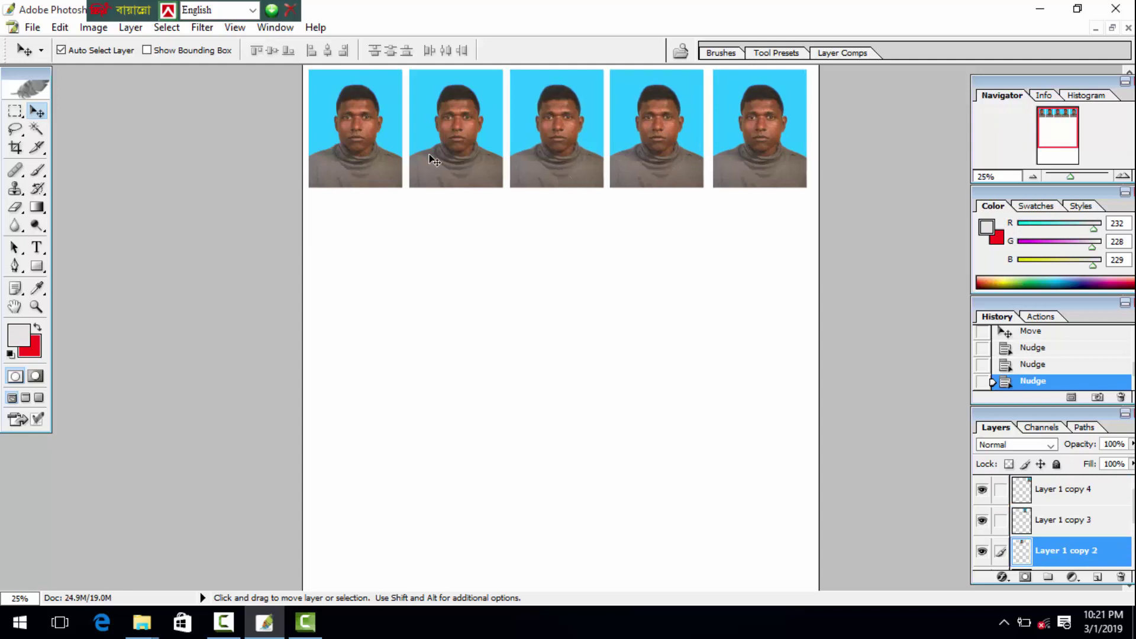
click(429, 160)
key(Right)
key(Right)
key(Right)
click(378, 151)
key(Right)
key(Right)
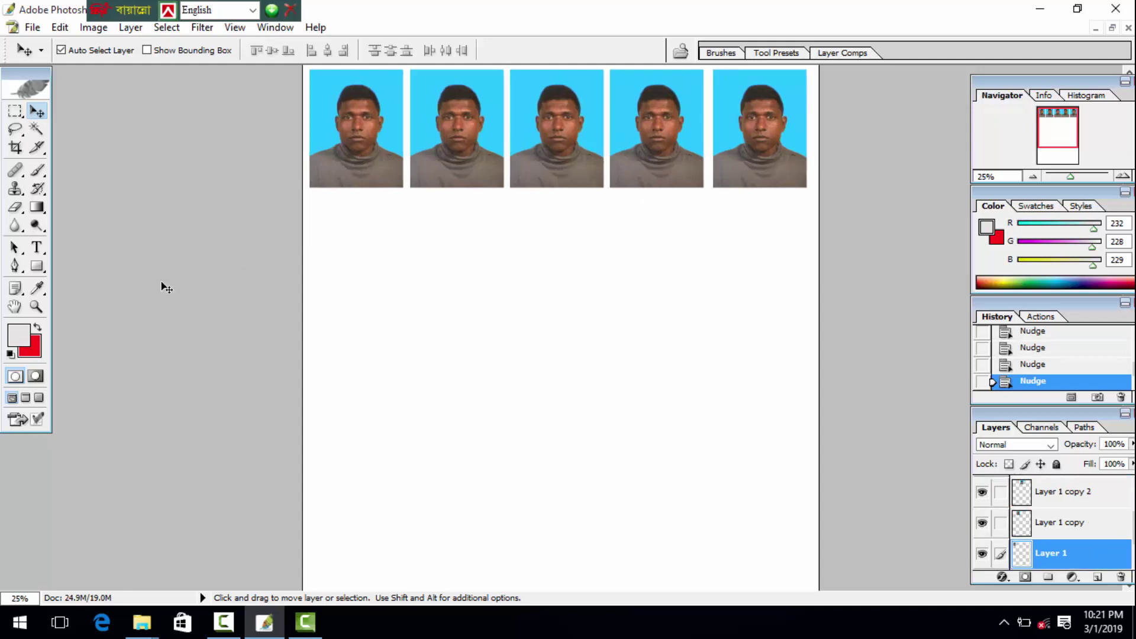
click(36, 306)
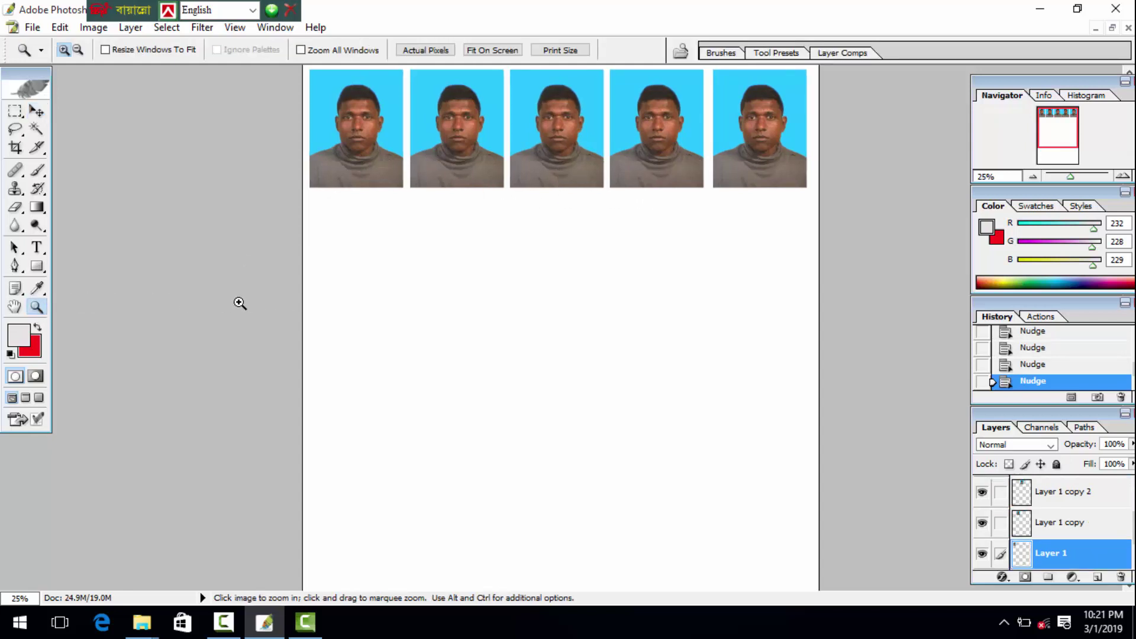
Zoom out to 16.67% to view the whole A4 page with its five photos.
alt+click(349, 287)
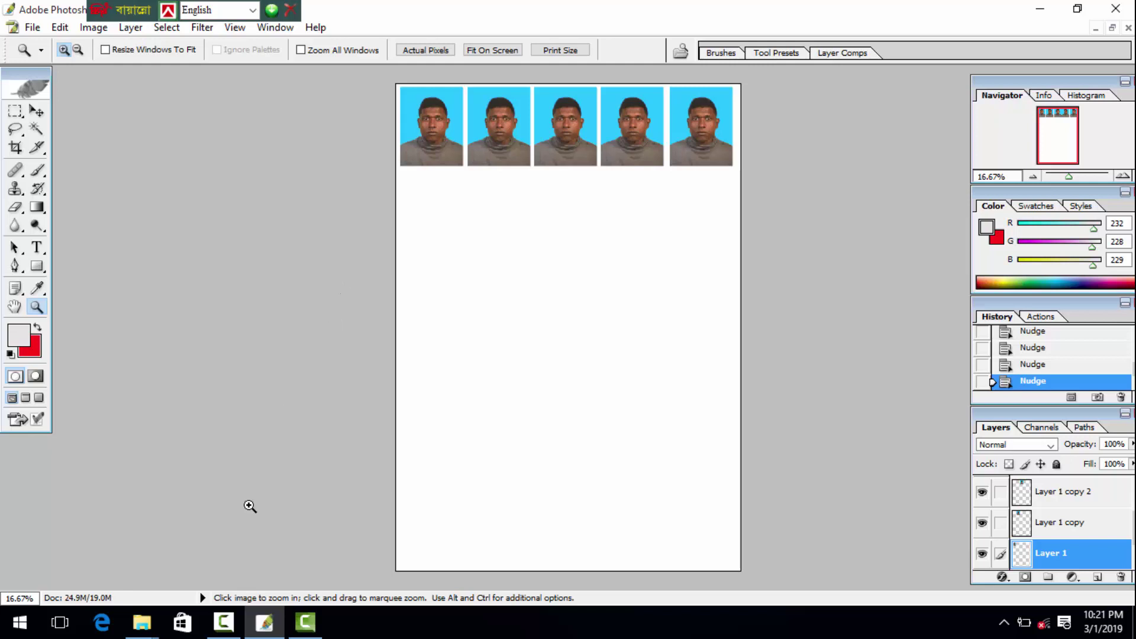
click(223, 622)
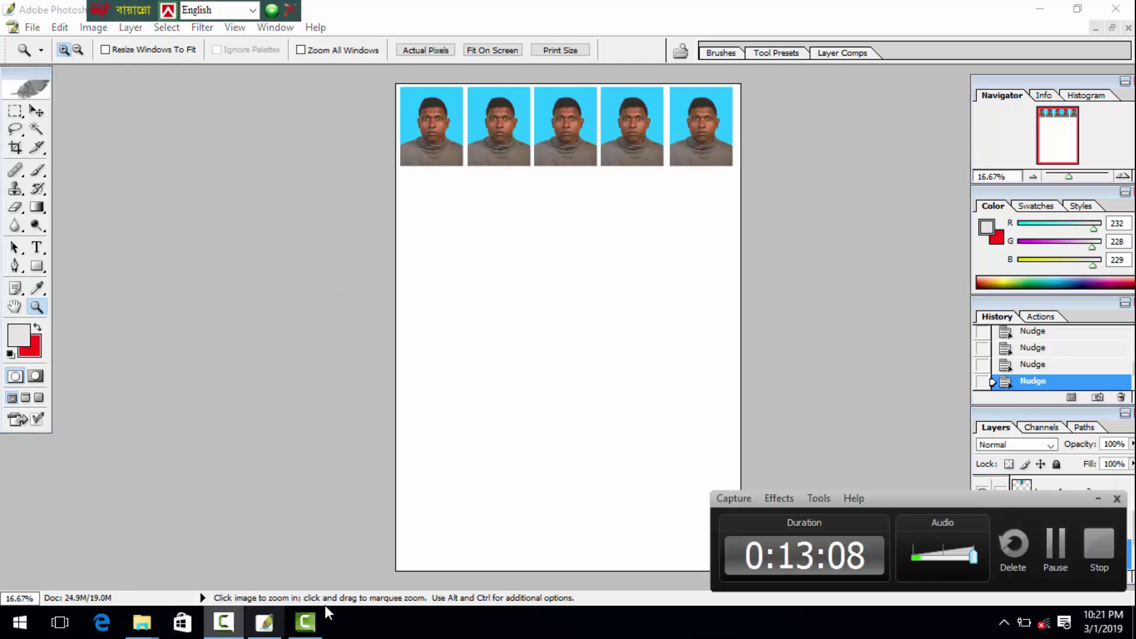